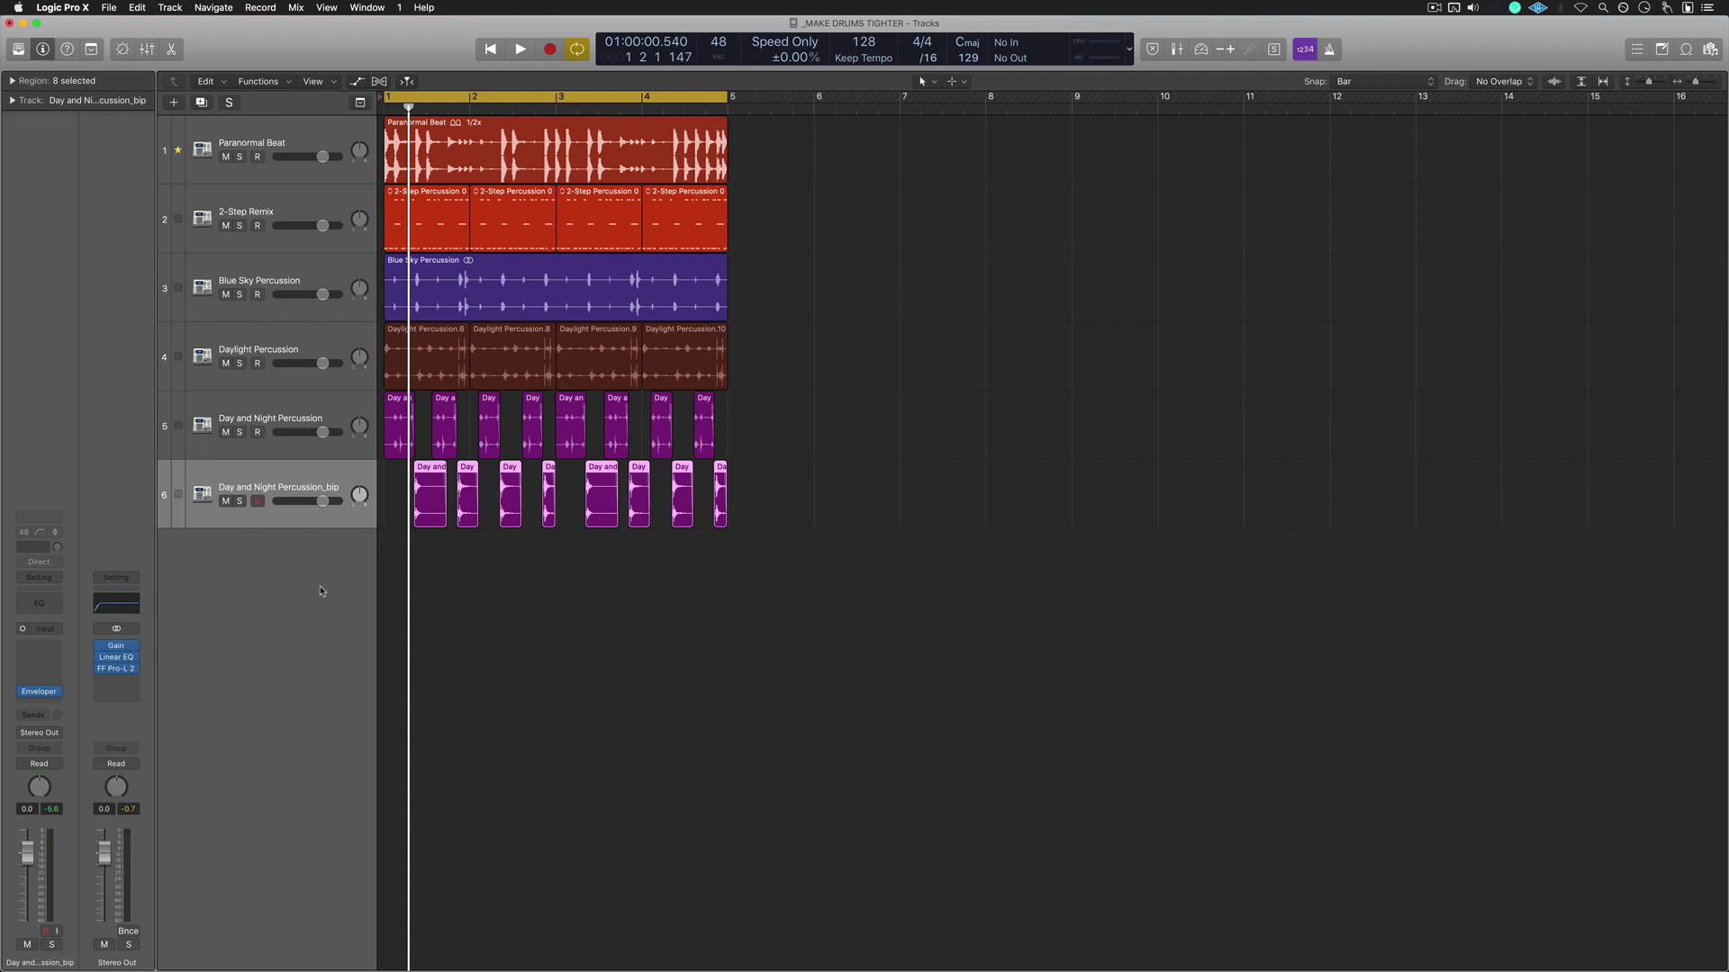
- Open the mixer, start playback and bypass the Enveloper plug-ins on the percussion channels
{"action": "key", "text": "x"}
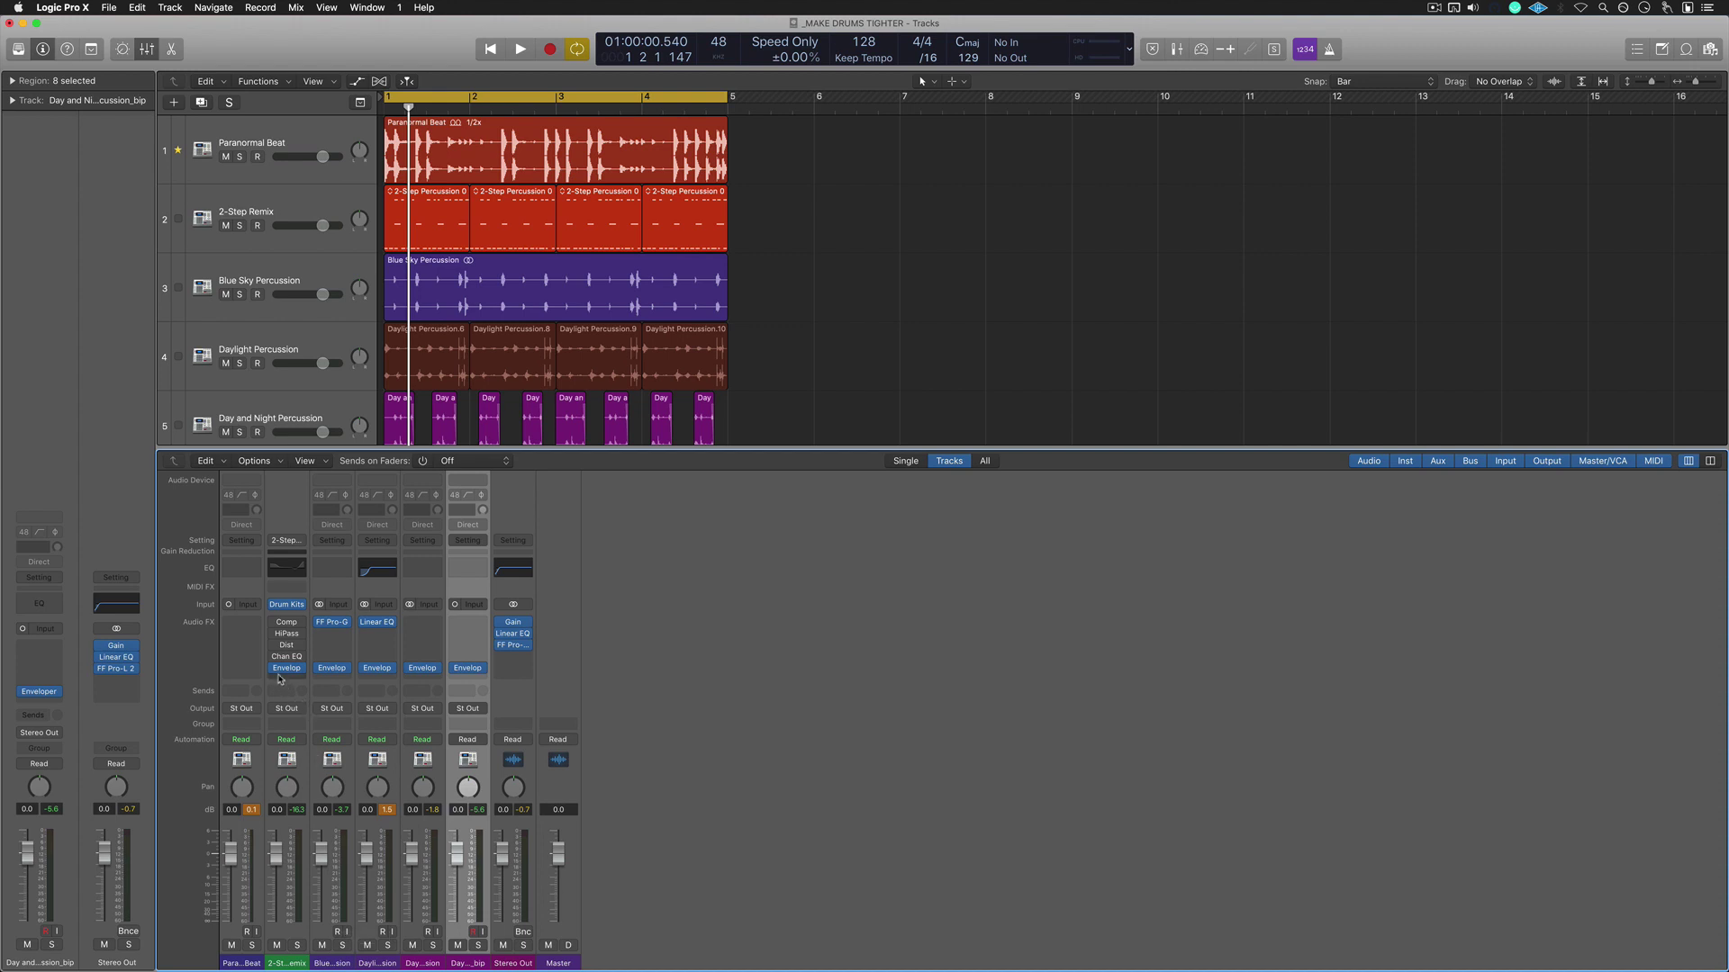
{"action": "mouse_move", "coordinate": [278, 672]}
{"action": "key", "text": "space"}
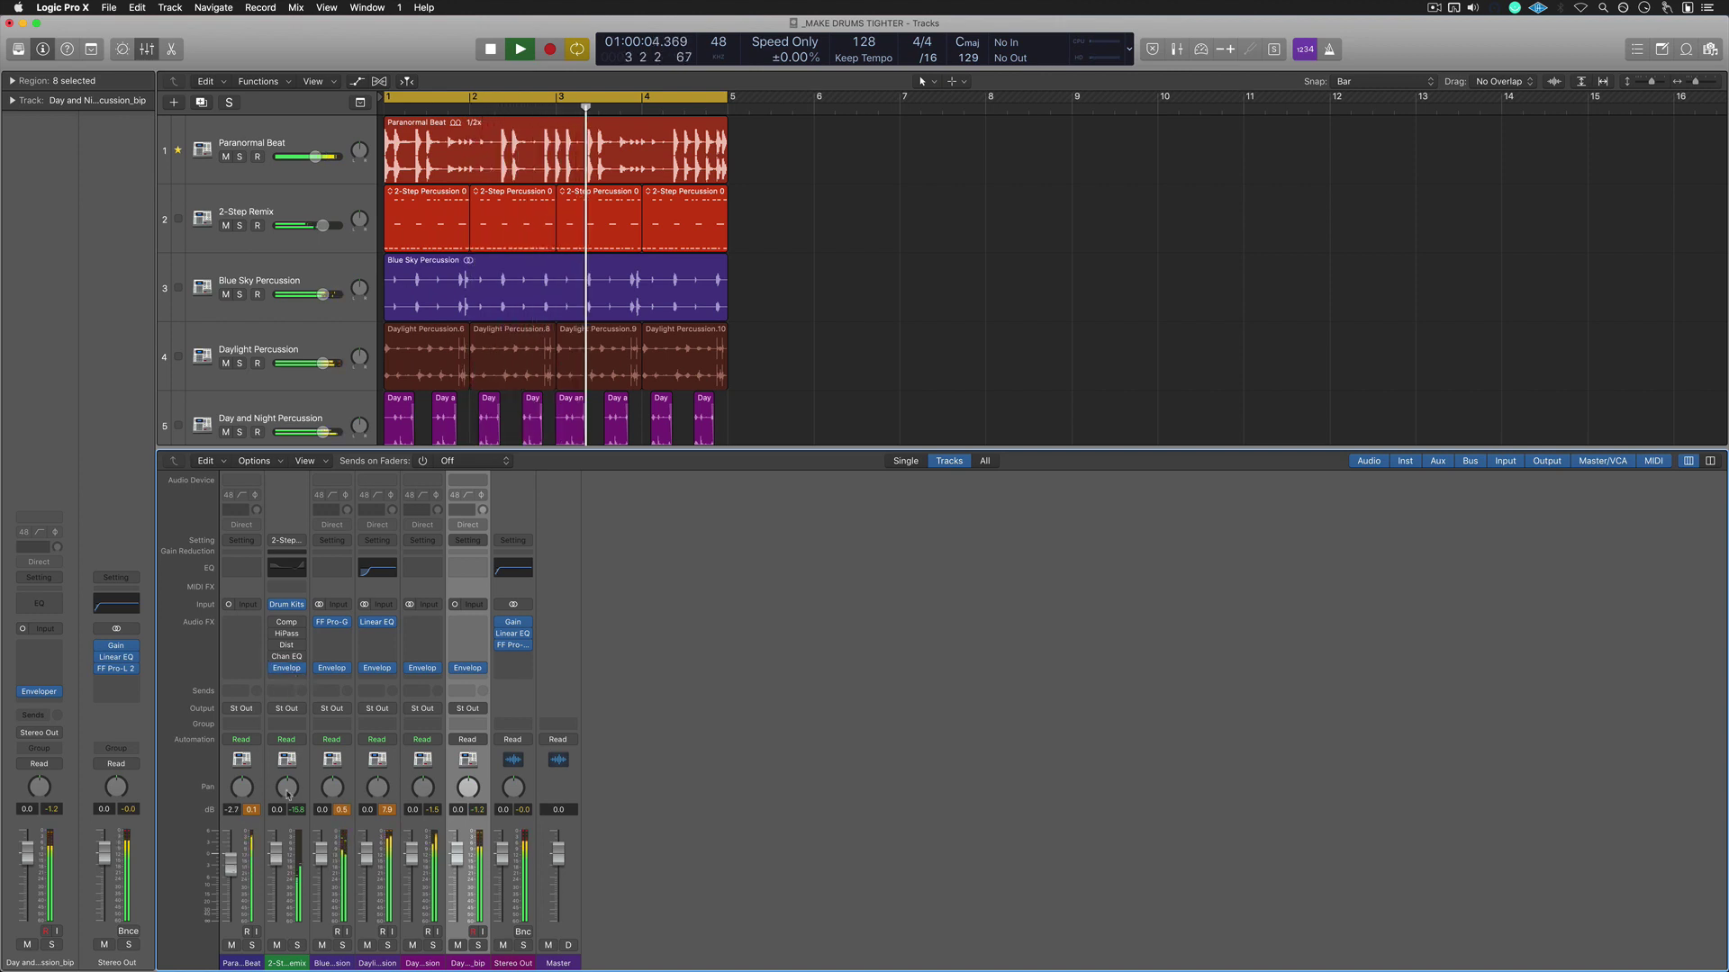
{"action": "left_click", "coordinate": [289, 765]}
{"action": "left_click", "coordinate": [453, 668]}
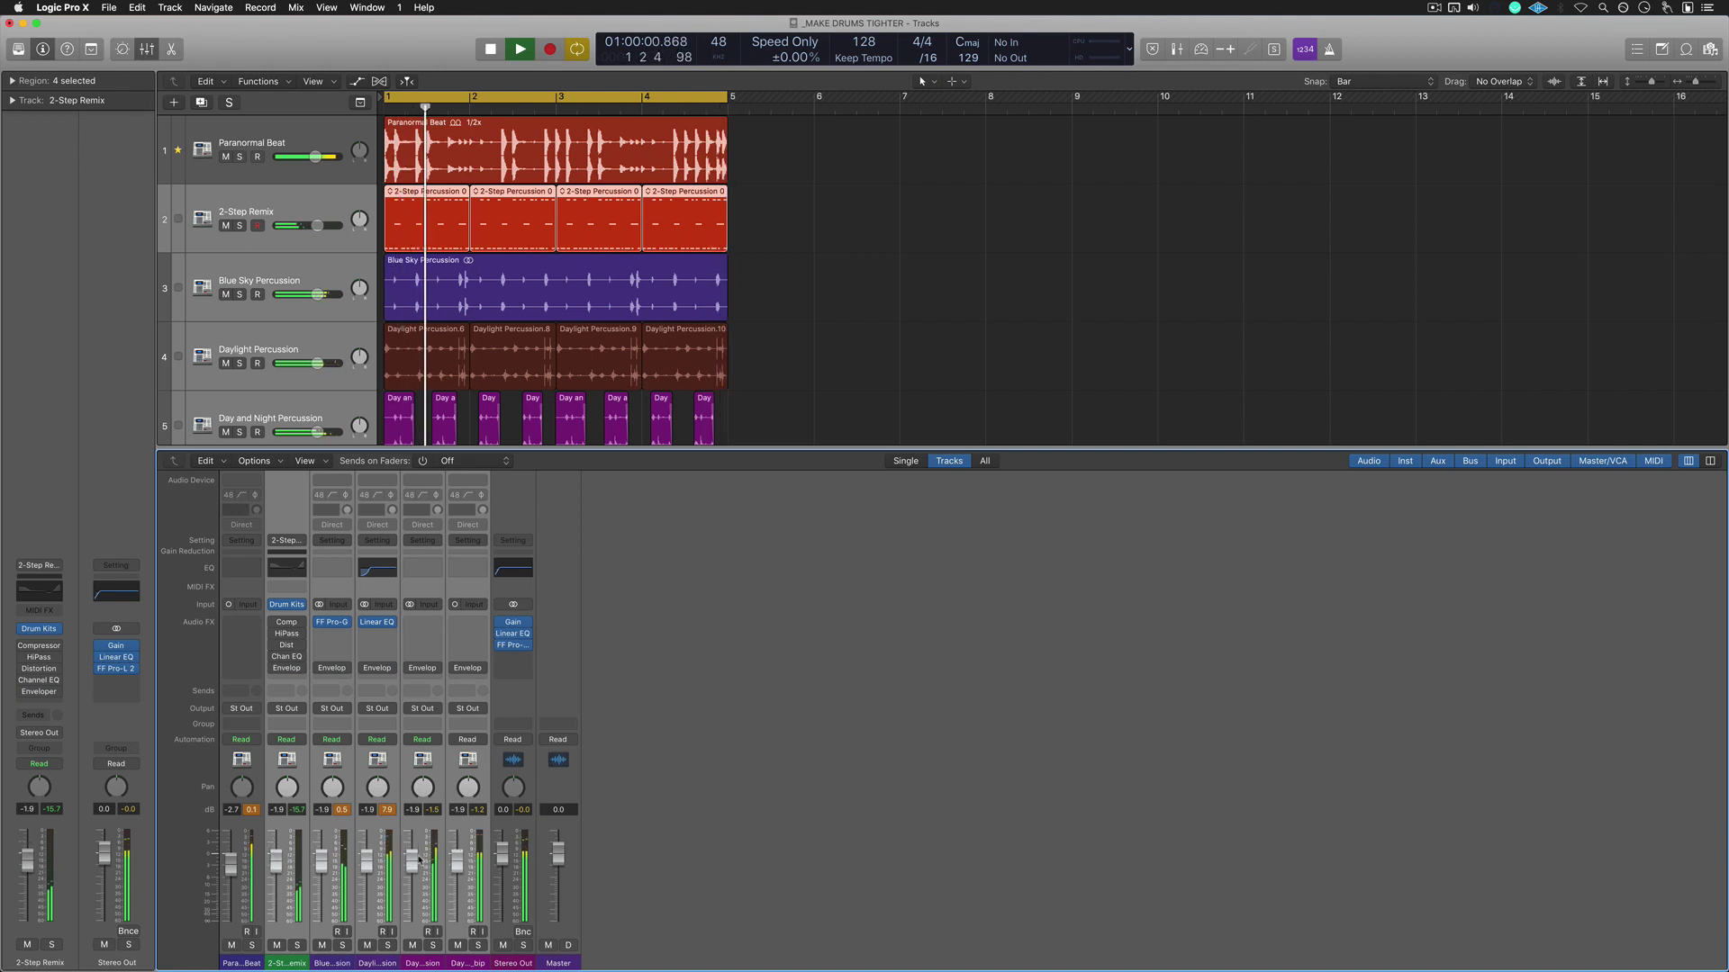
- Lower Day and Night Percussion slightly and settle Paranormal Beat's fader near -1.3 dB, then stop
{"action": "left_click", "coordinate": [420, 756]}
{"action": "left_click_drag", "start_coordinate": [411, 859], "coordinate": [326, 894]}
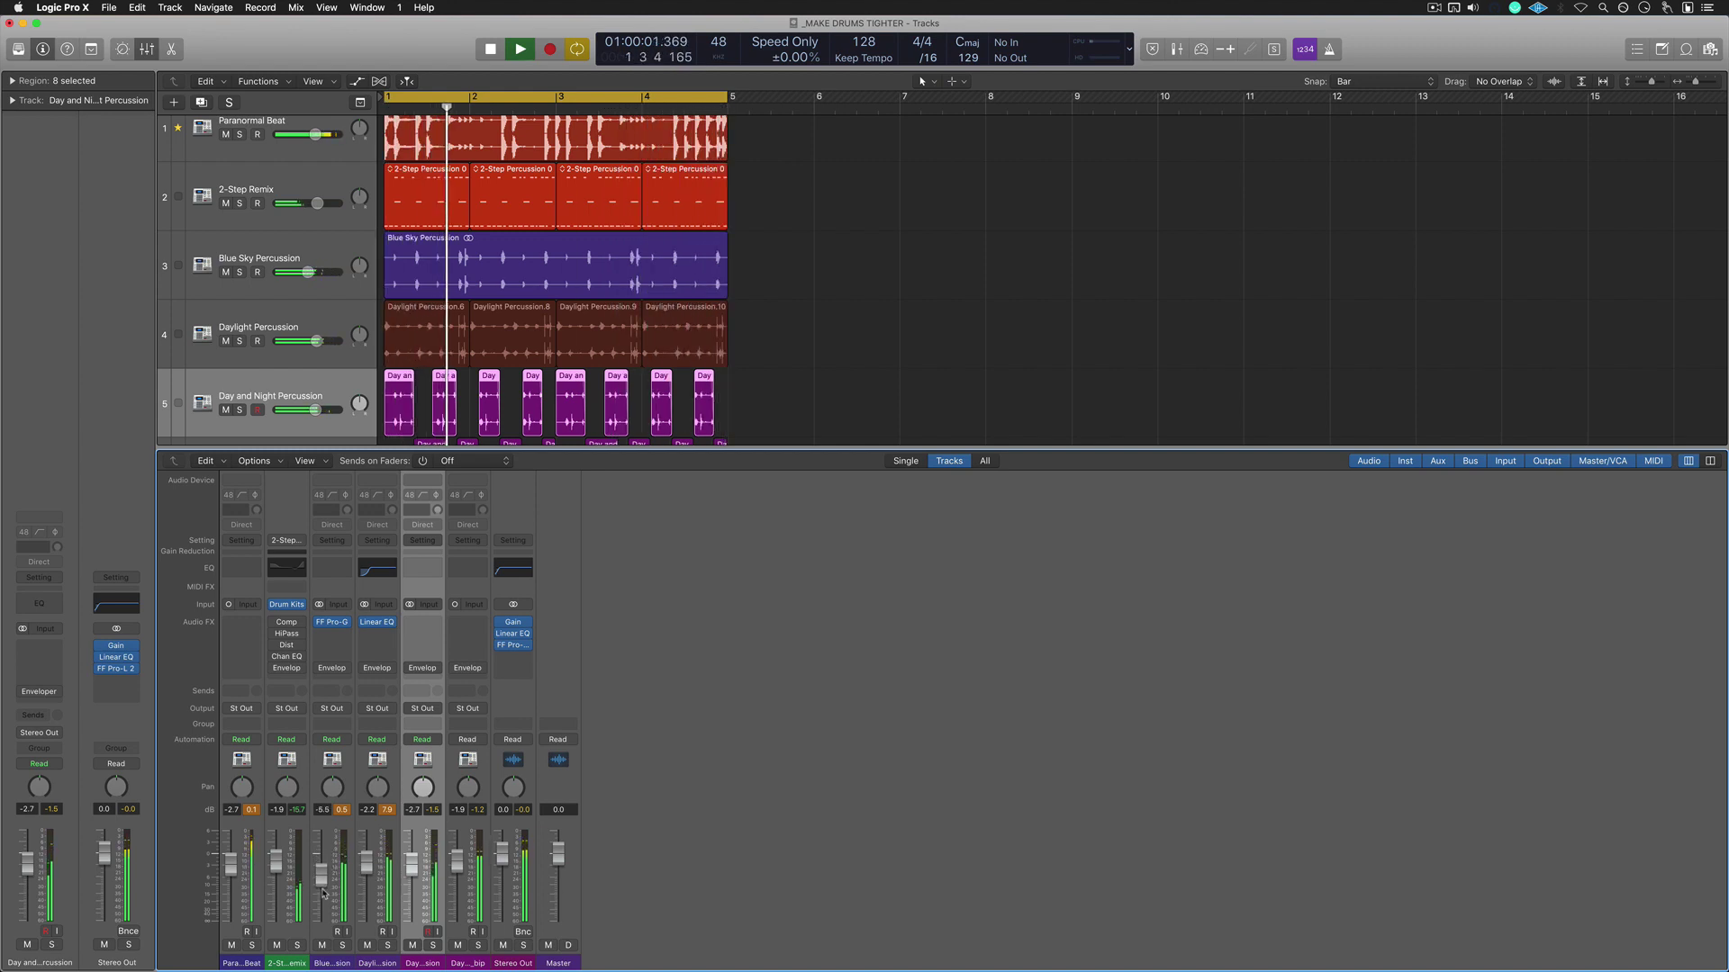
{"action": "left_click_drag", "start_coordinate": [228, 866], "coordinate": [229, 860]}
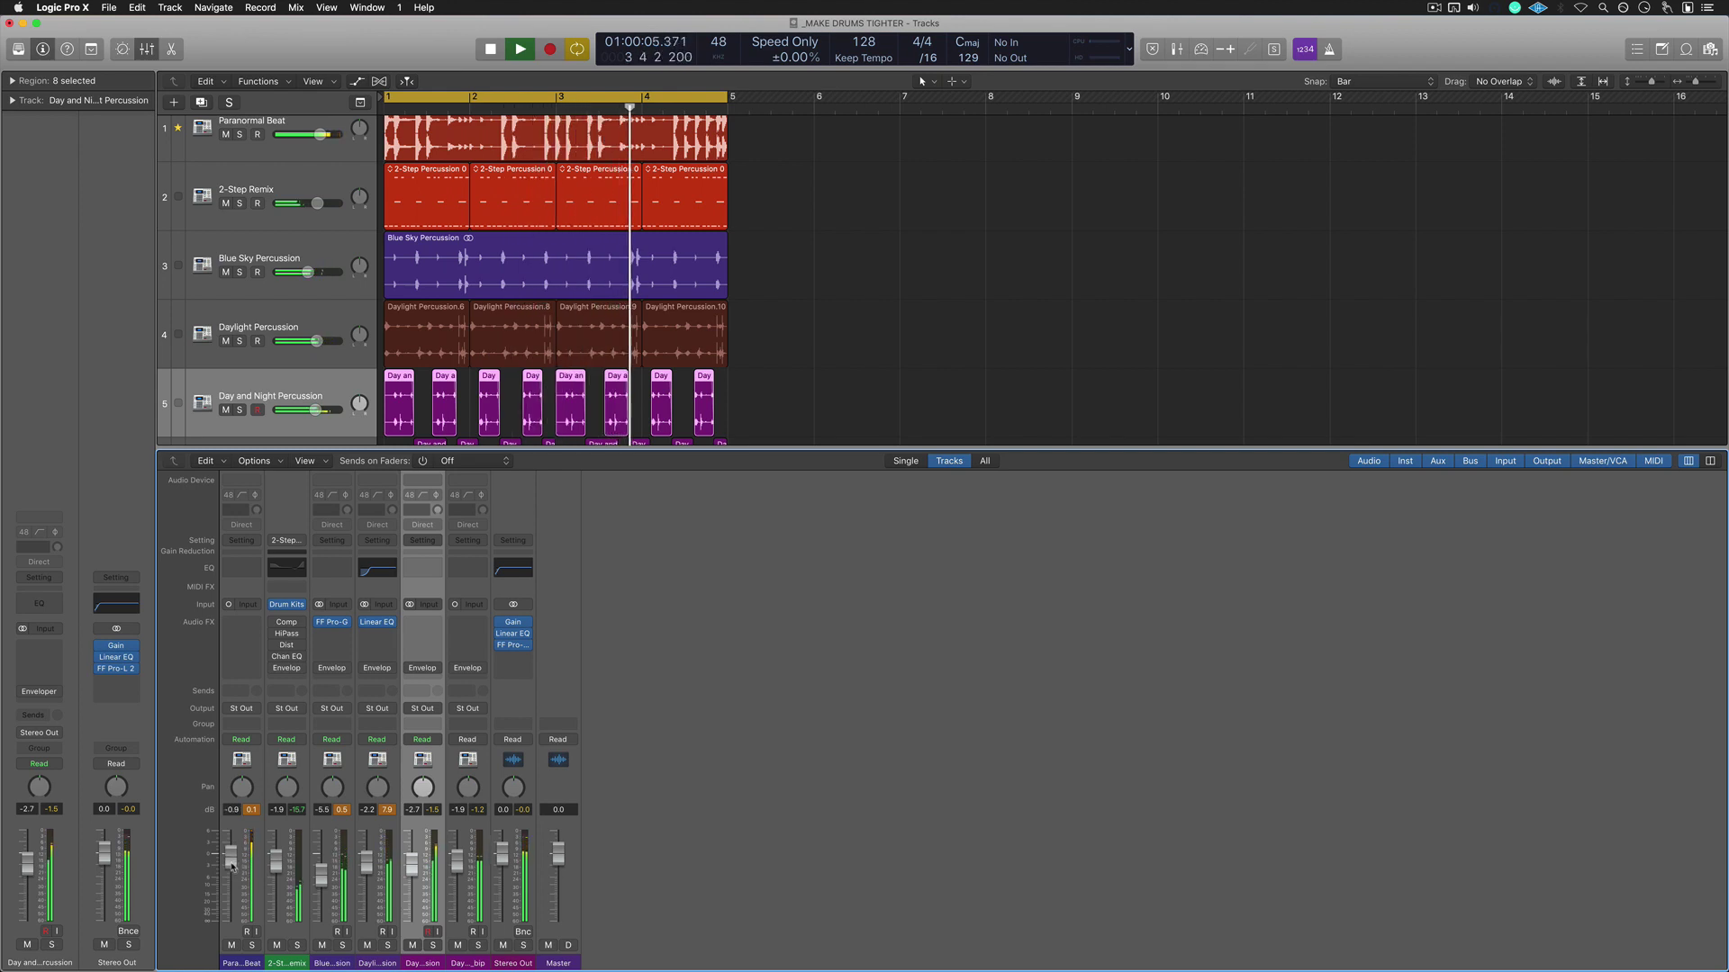
{"action": "left_click_drag", "start_coordinate": [229, 860], "coordinate": [232, 873]}
{"action": "key", "text": "space"}
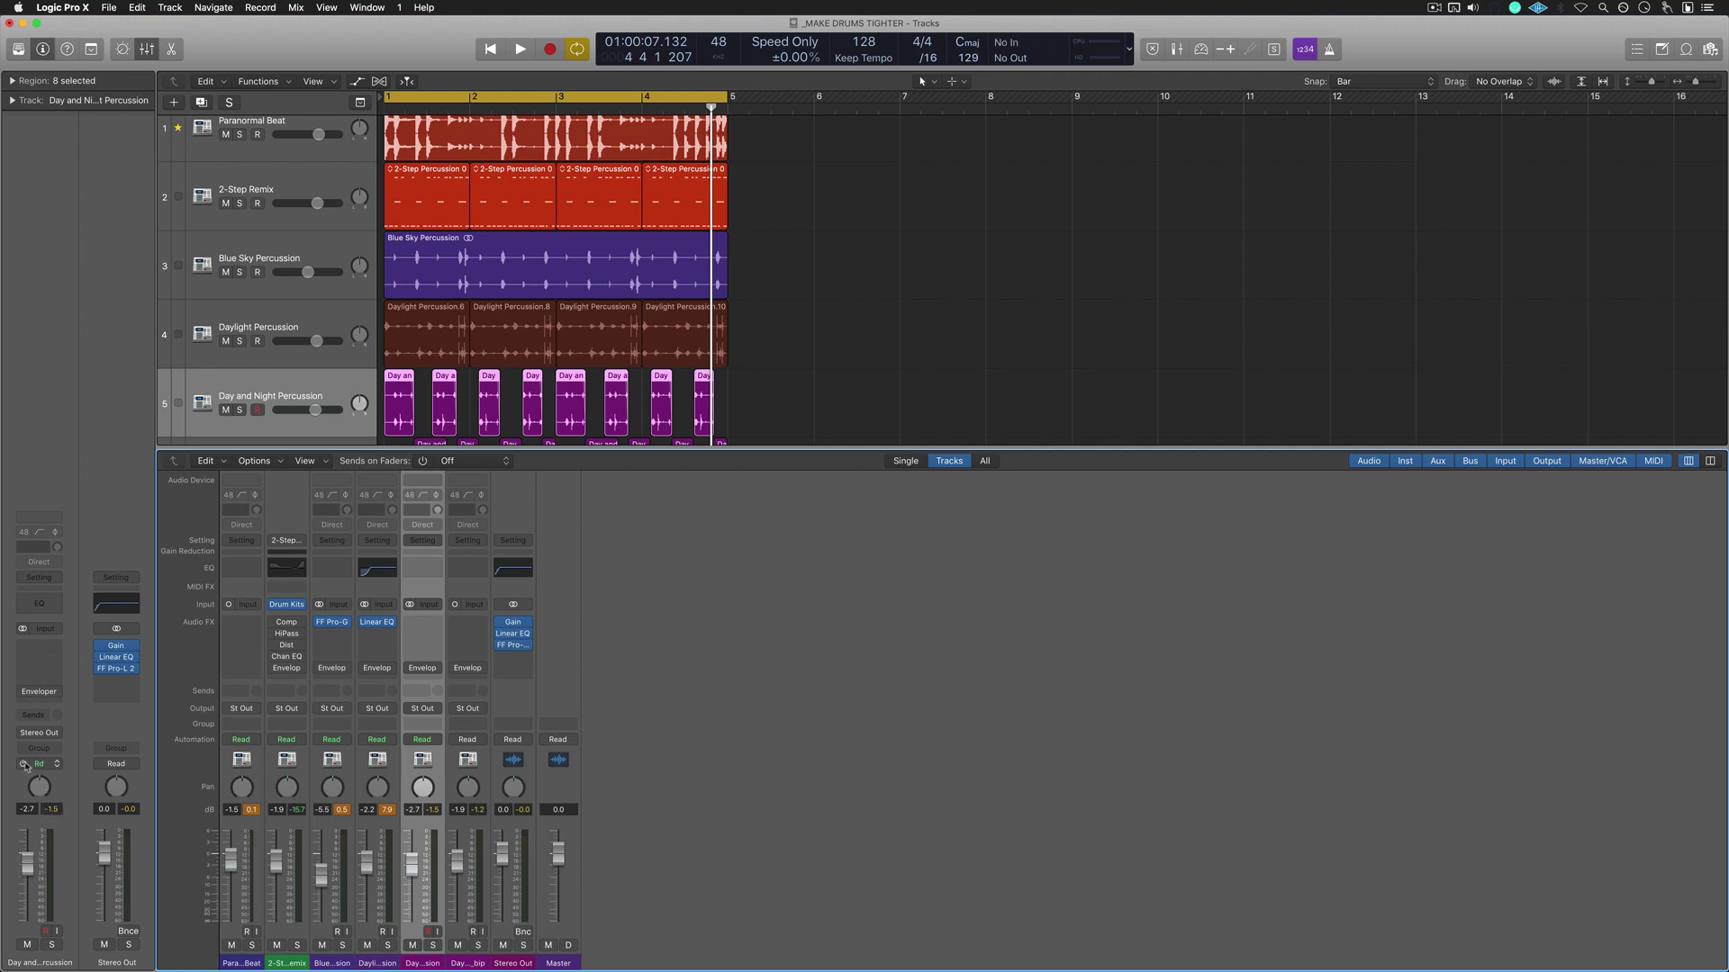
{"action": "right_click", "coordinate": [38, 789]}
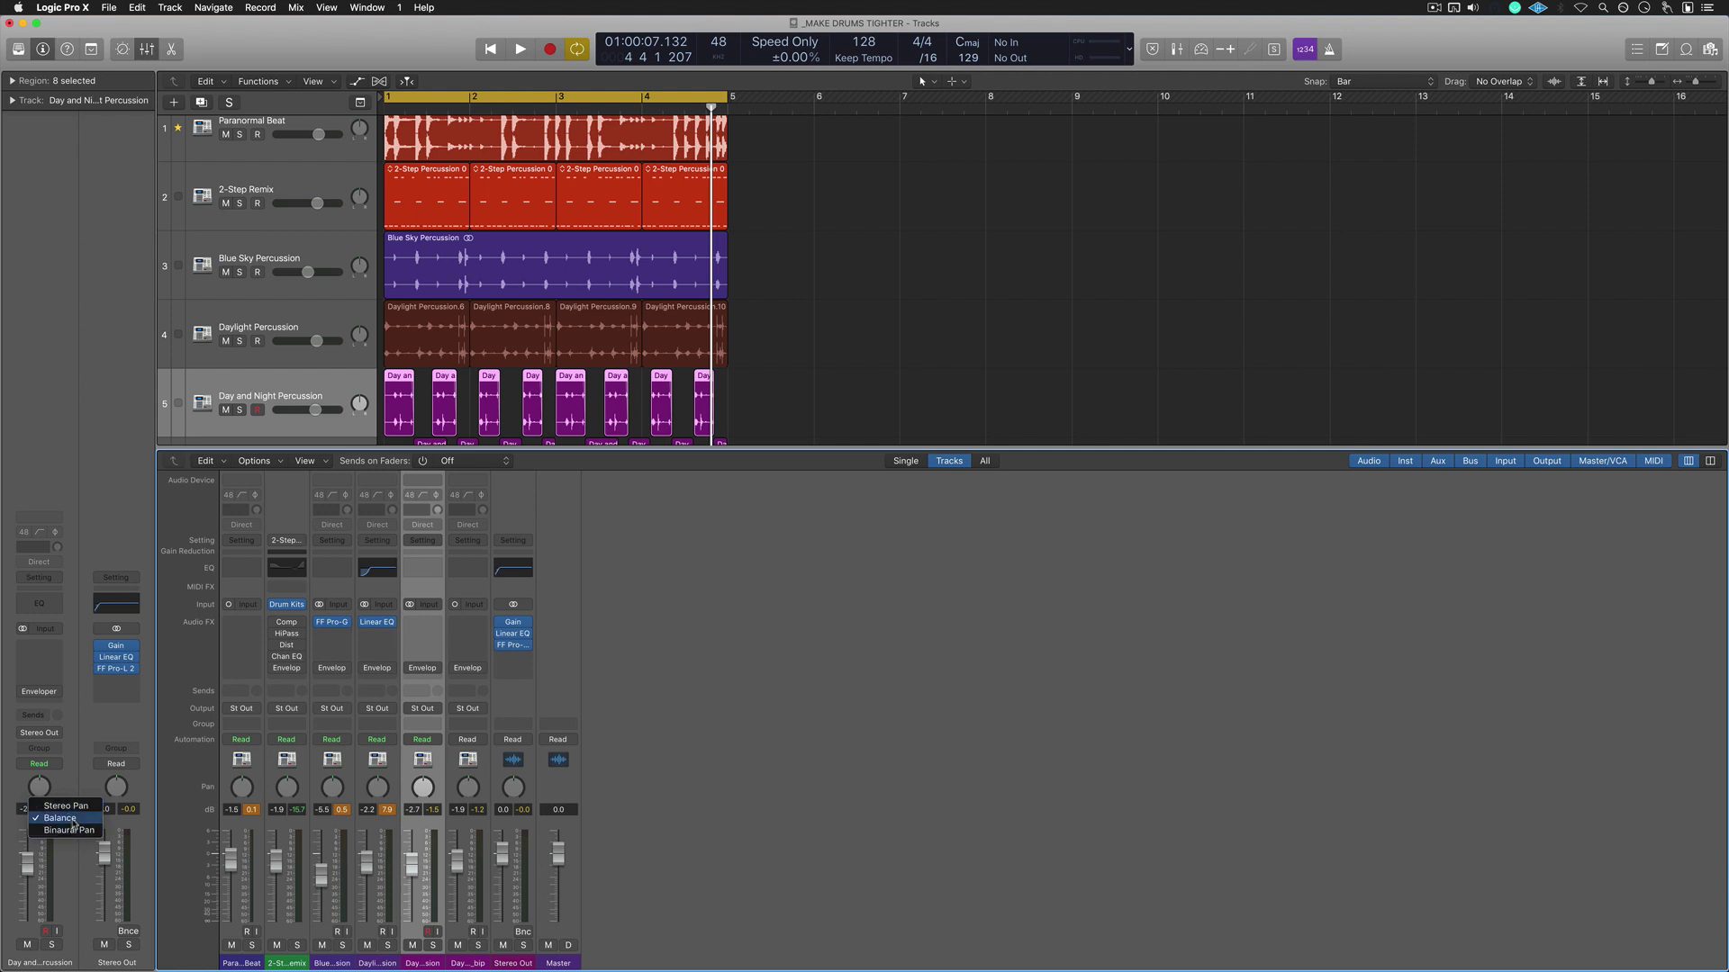
{"action": "left_click", "coordinate": [727, 686]}
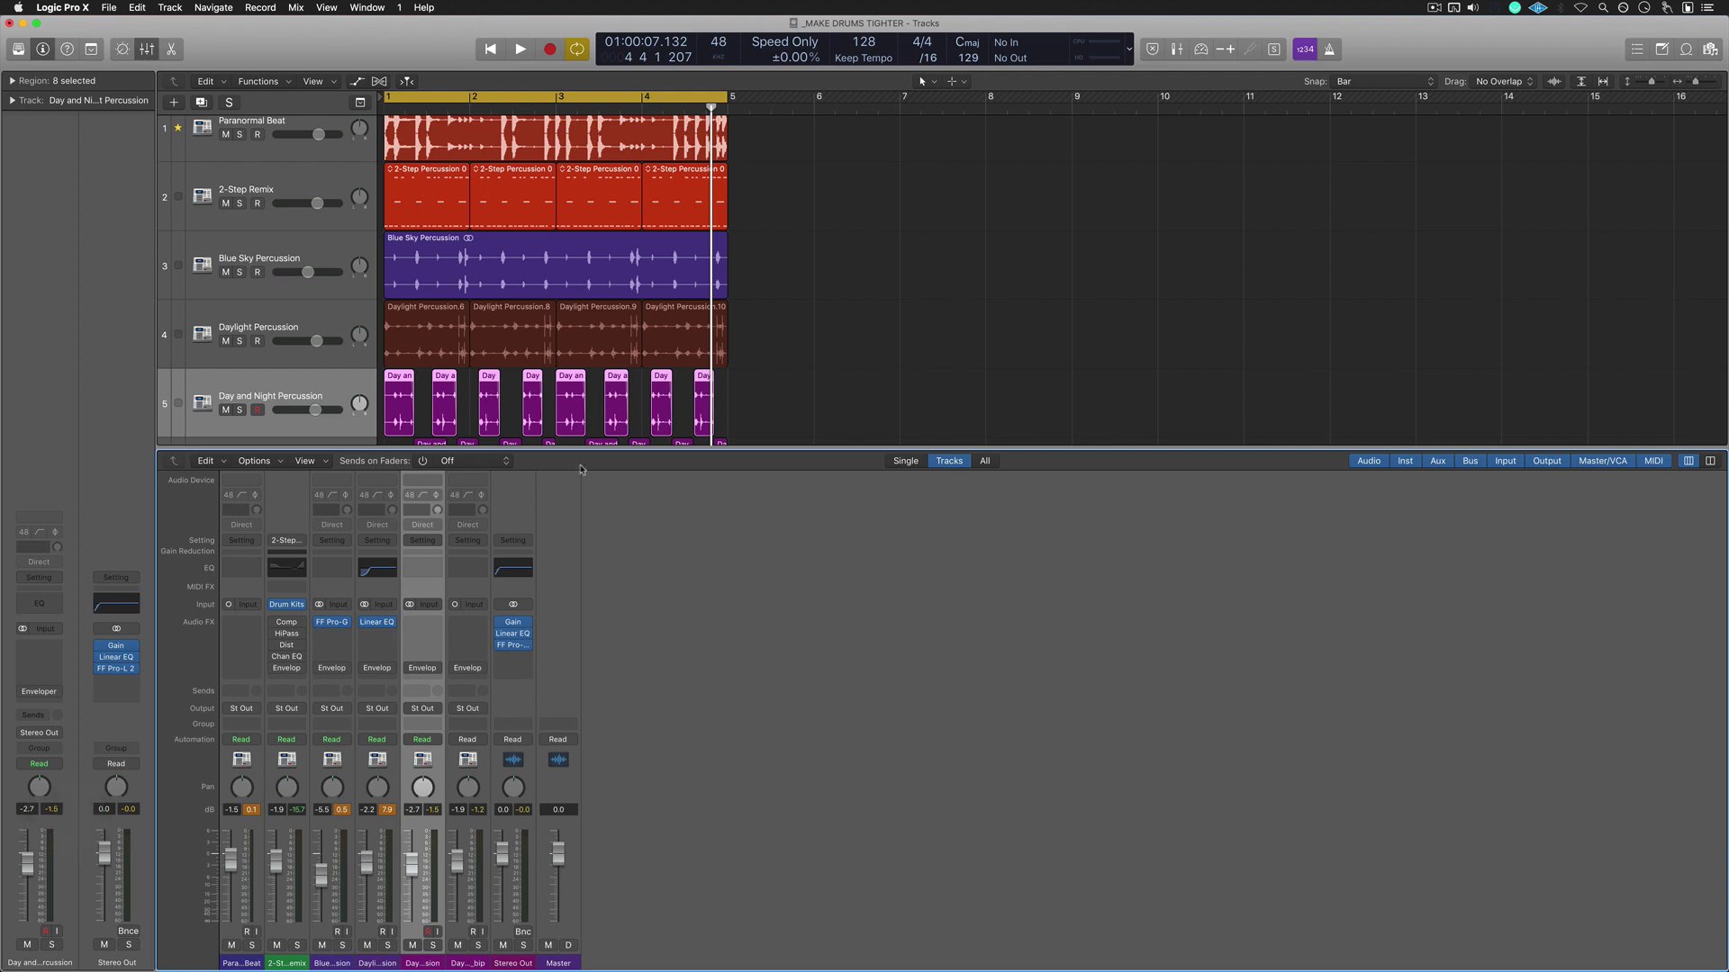
- Close the mixer and solo Paranormal Beat and 2-Step Remix together while playing
{"action": "key", "text": "x"}
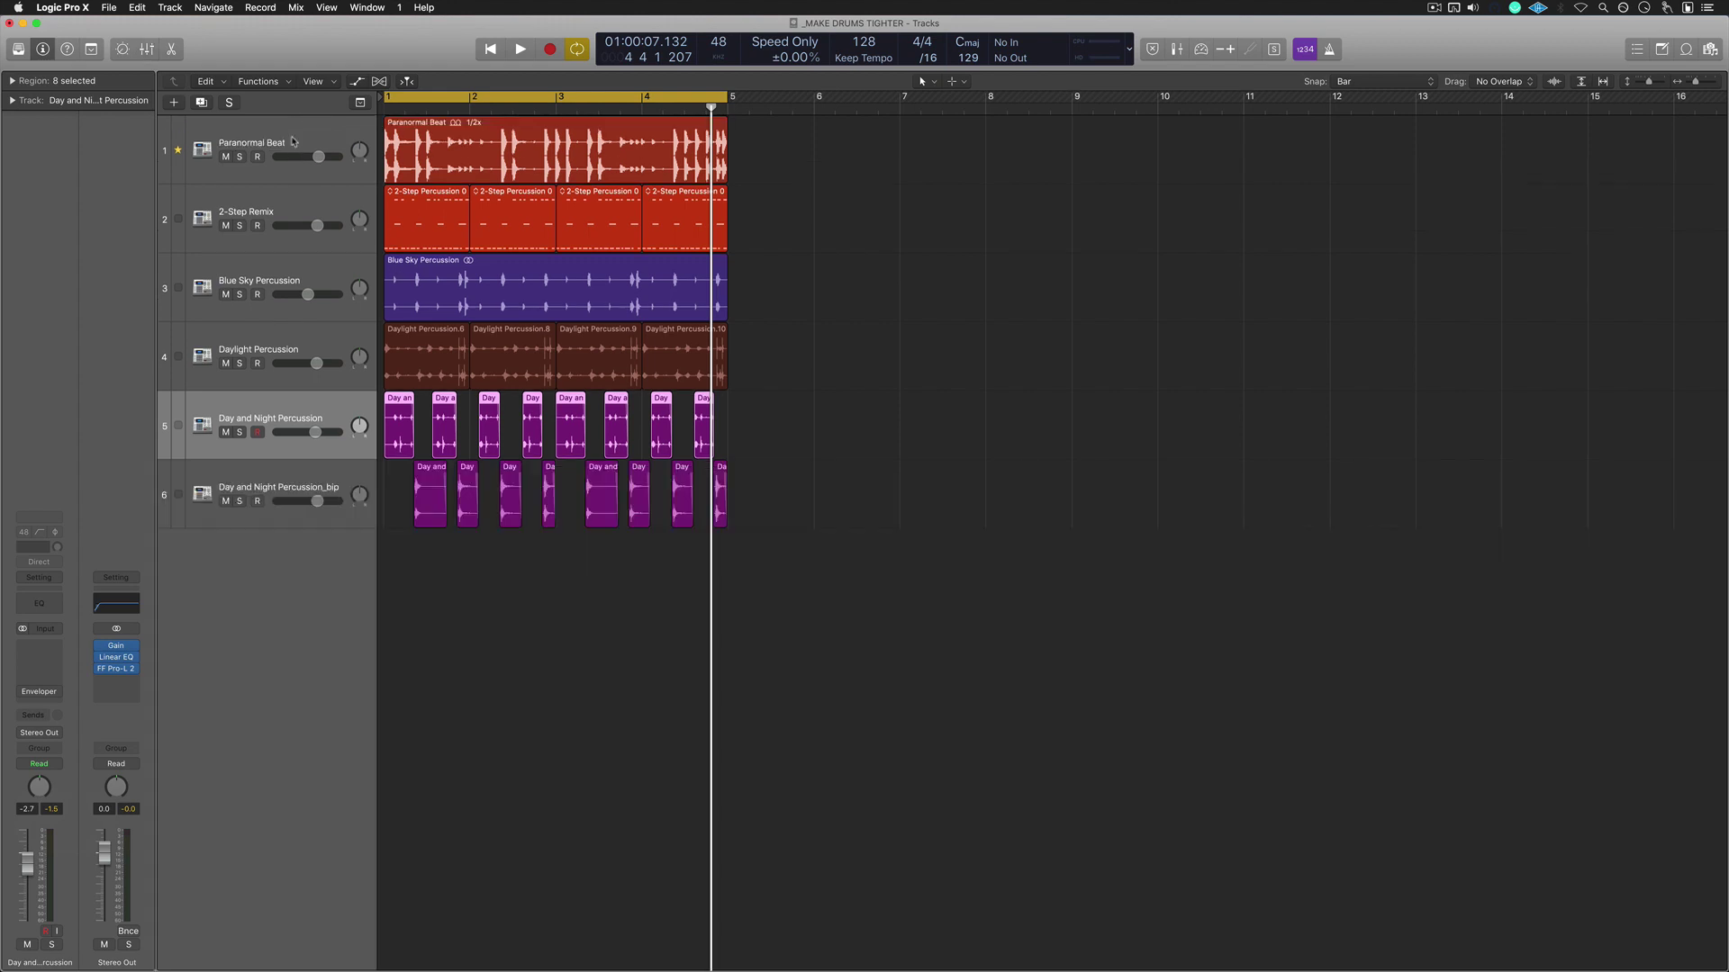
{"action": "left_click", "coordinate": [289, 136]}
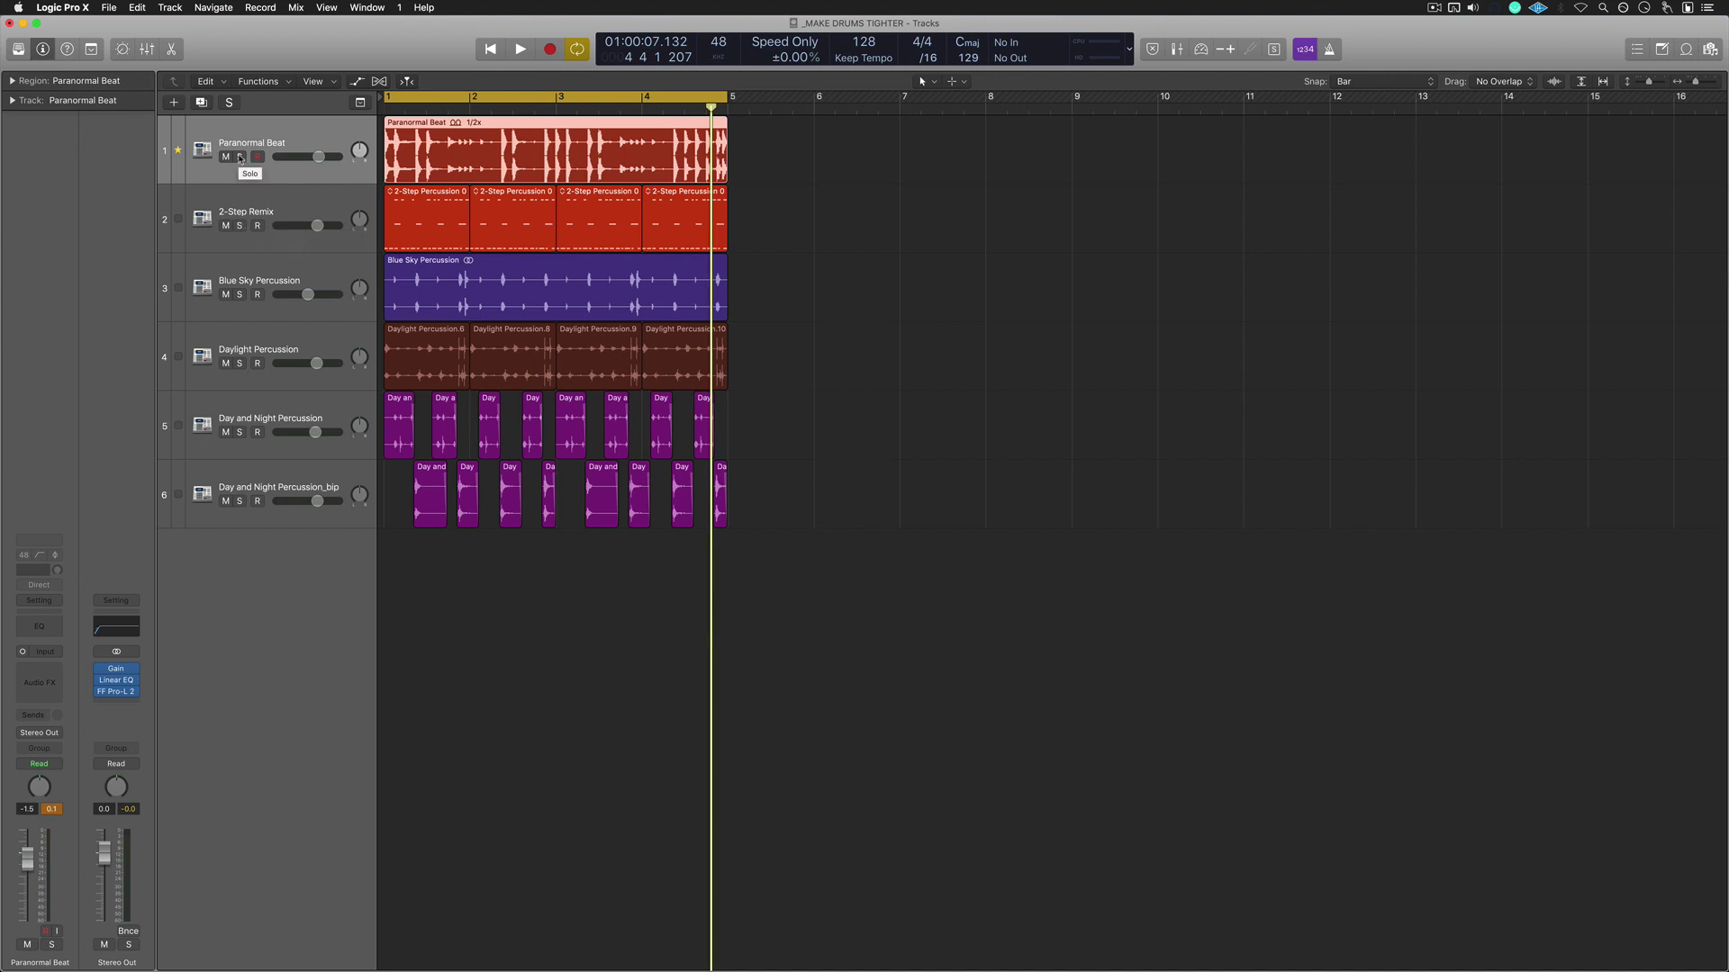
{"action": "left_click", "coordinate": [239, 158]}
{"action": "key", "text": "space"}
{"action": "left_click", "coordinate": [240, 226]}
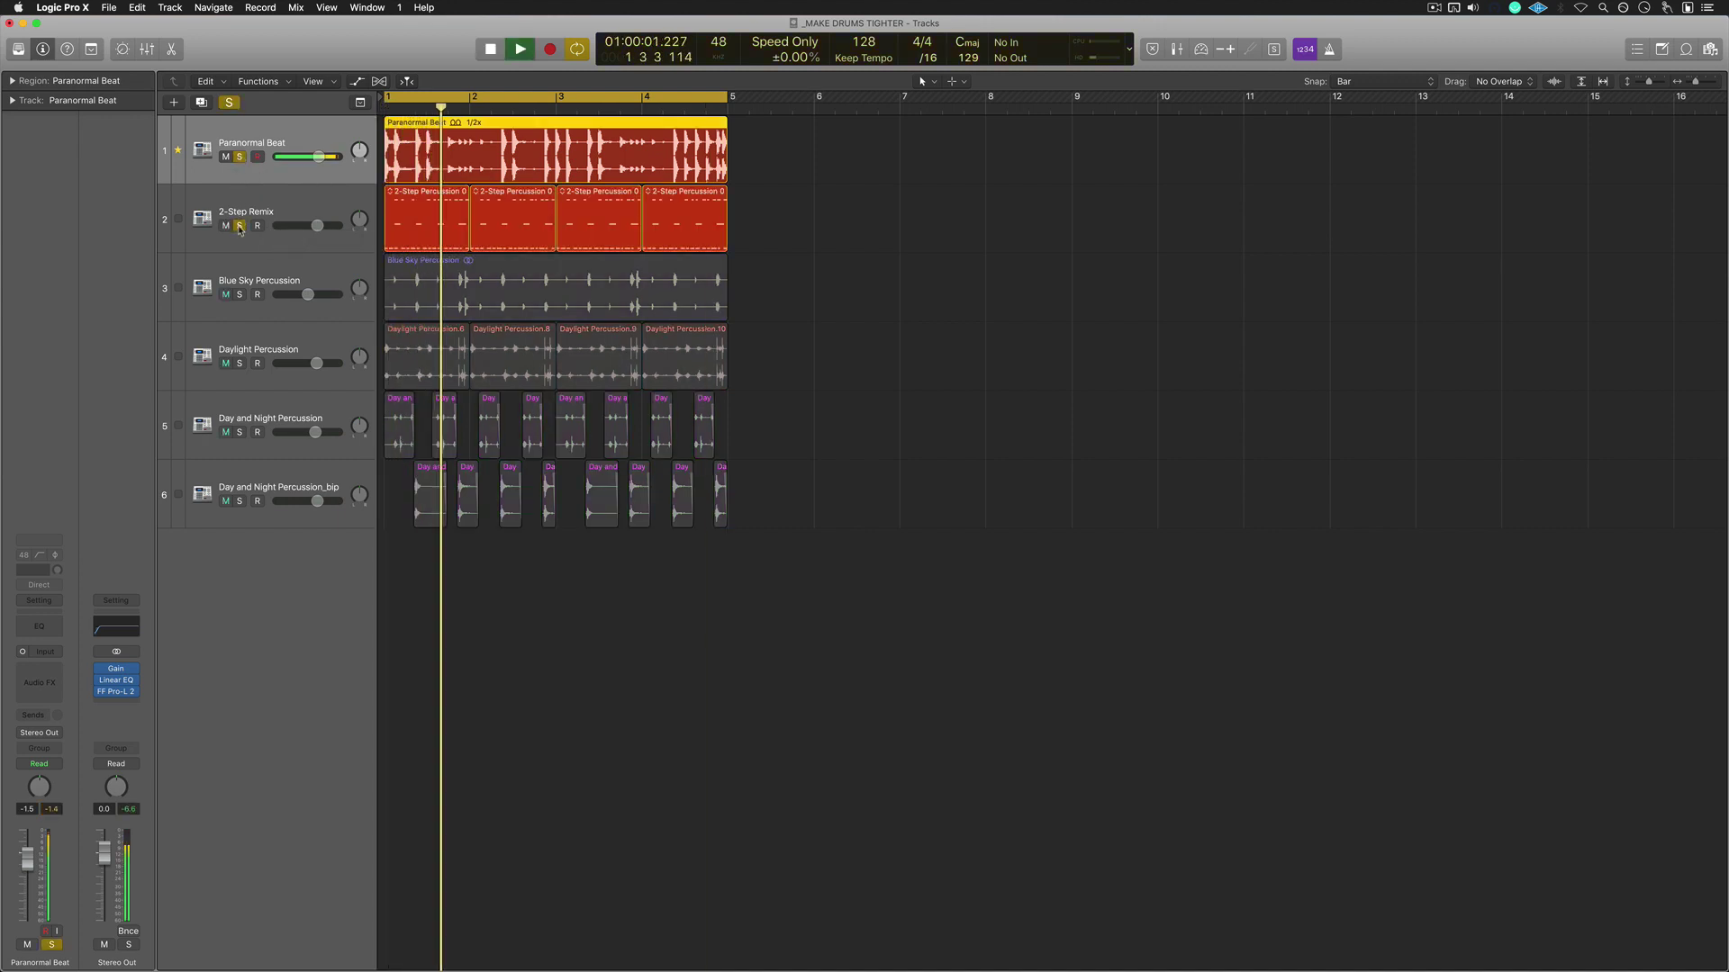
{"action": "left_click", "coordinate": [242, 236]}
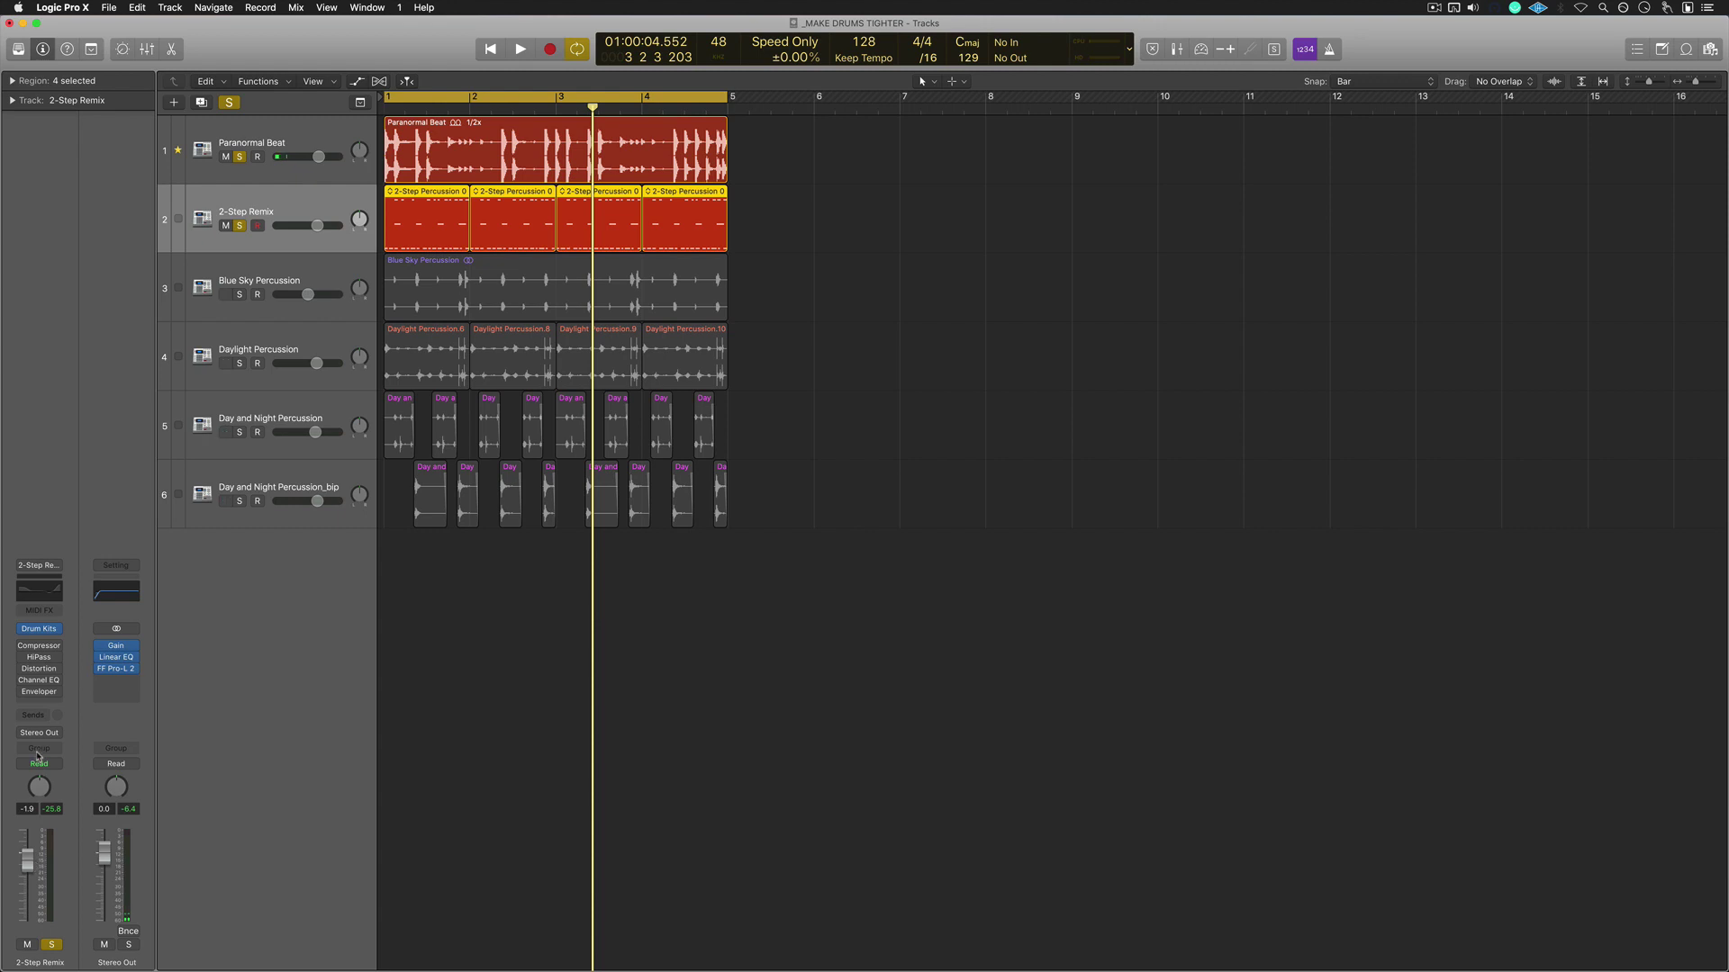
- Bring the mixer back up below the soloed Paranormal Beat and 2-Step Remix tracks
{"action": "mouse_move", "coordinate": [27, 694]}
{"action": "key", "text": "x"}
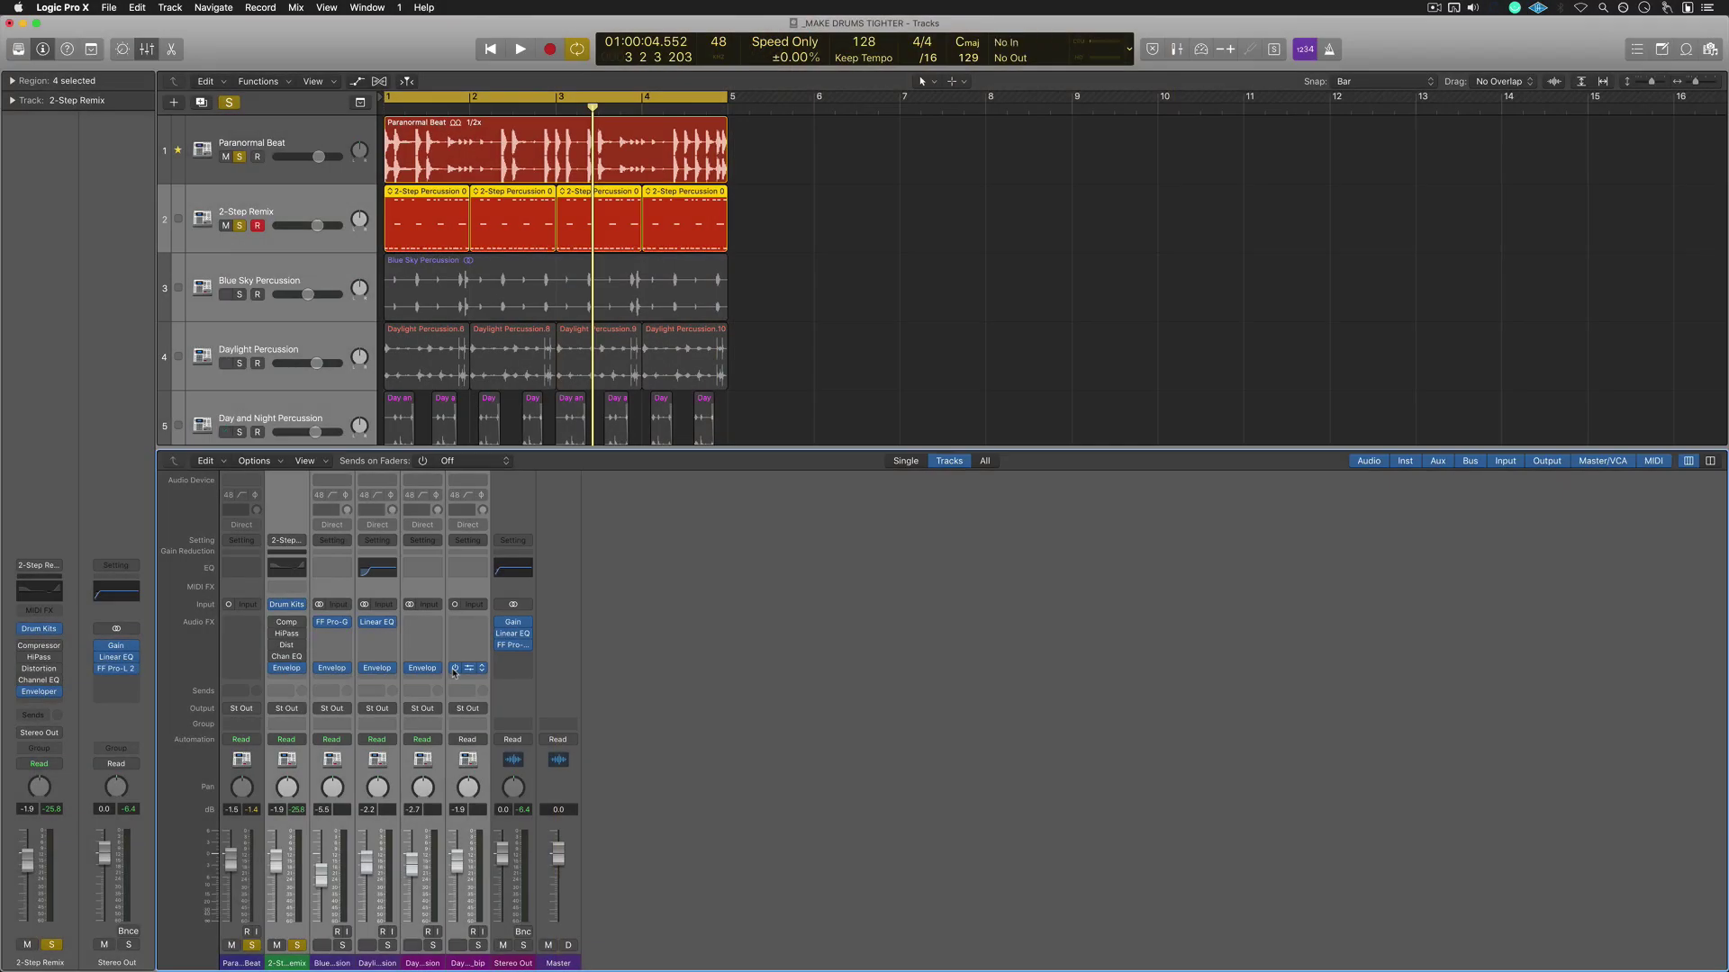
- Close the mixer and open 2-Step Remix's Enveloper window, adding no plug-in to the next slot
{"action": "key", "text": "x"}
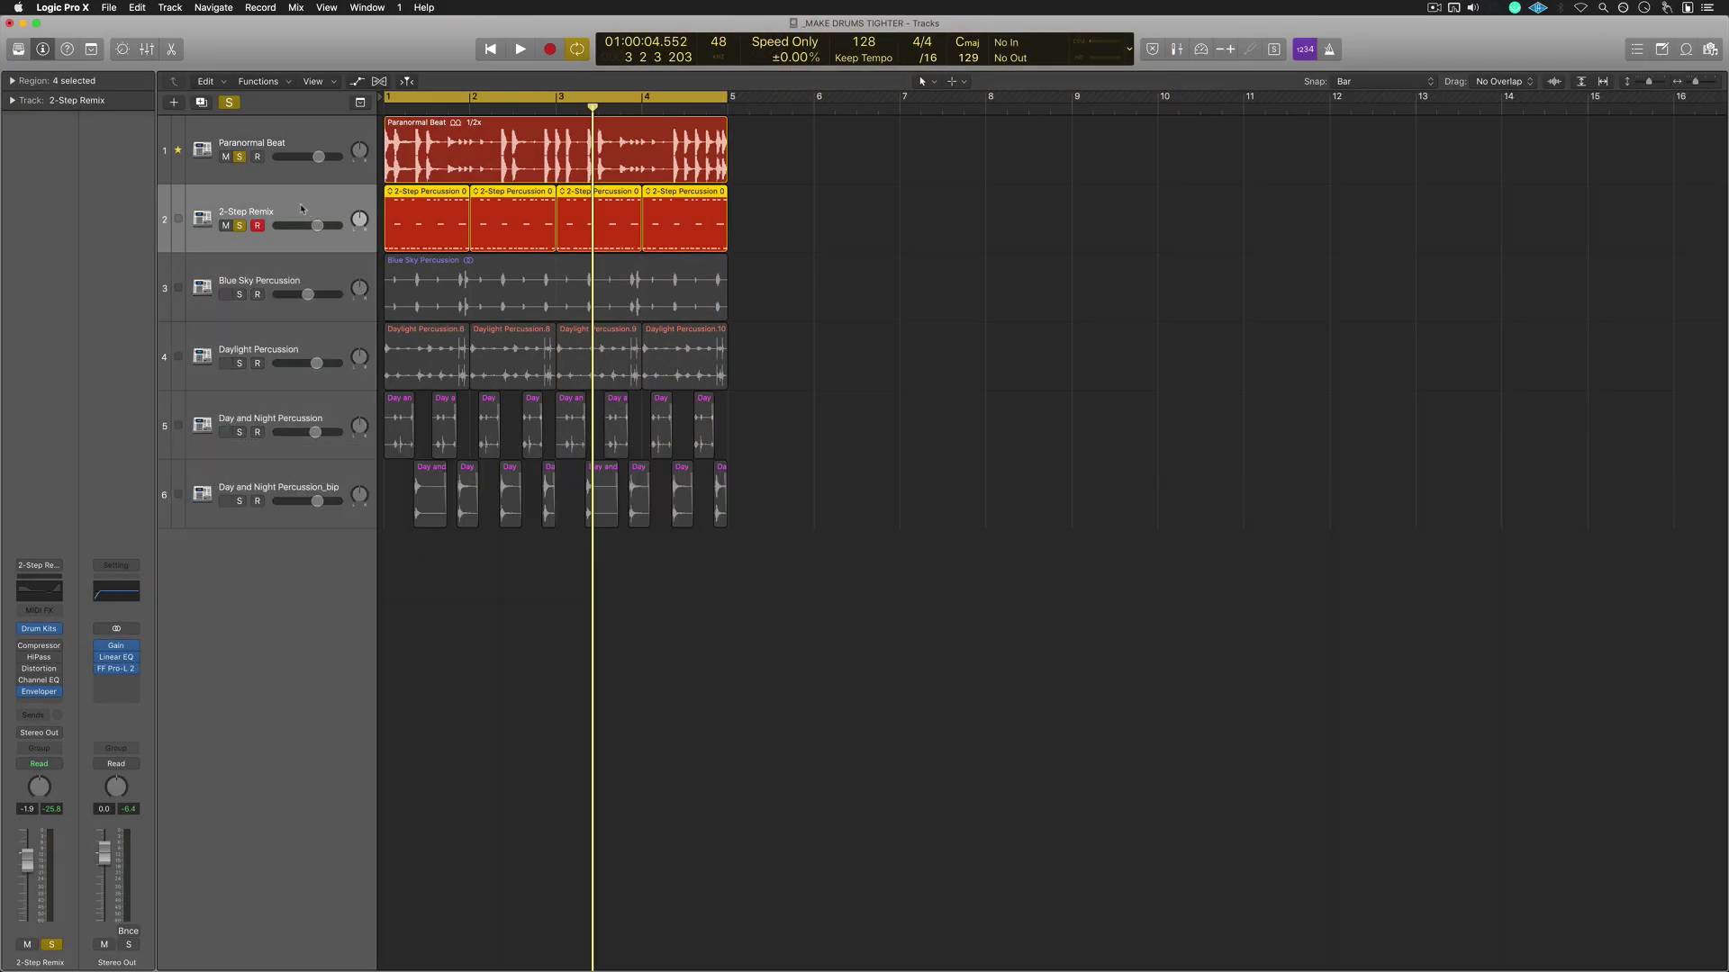
{"action": "left_click", "coordinate": [43, 691]}
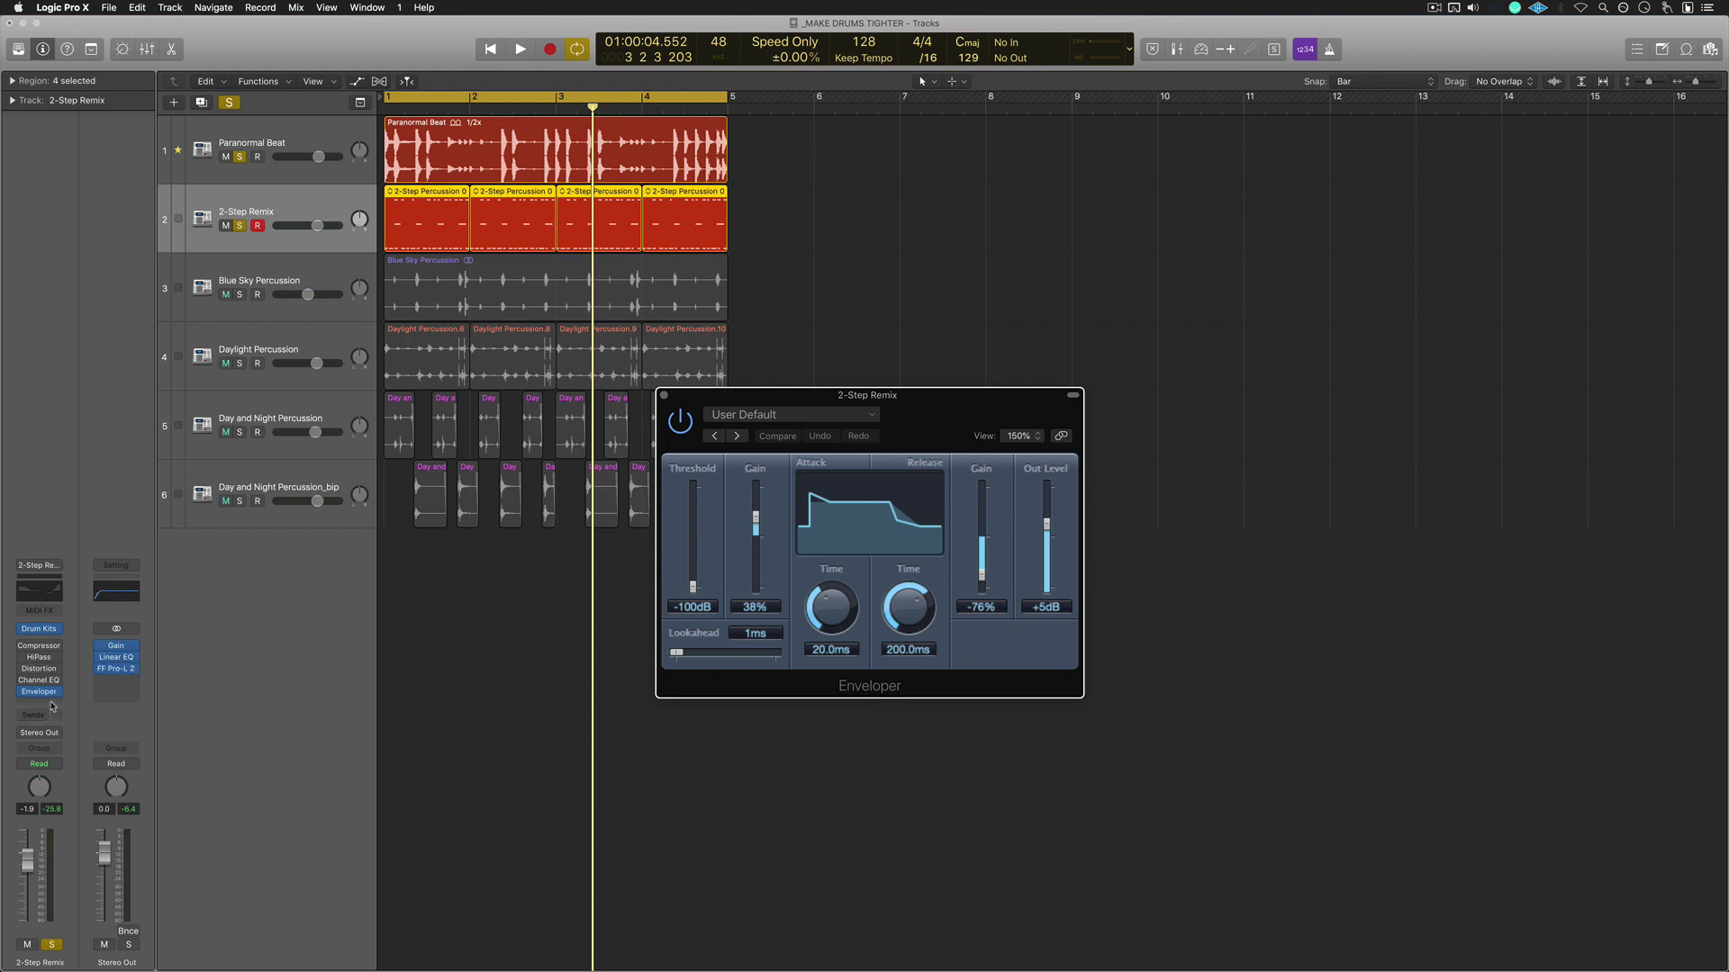
{"action": "left_click", "coordinate": [51, 703]}
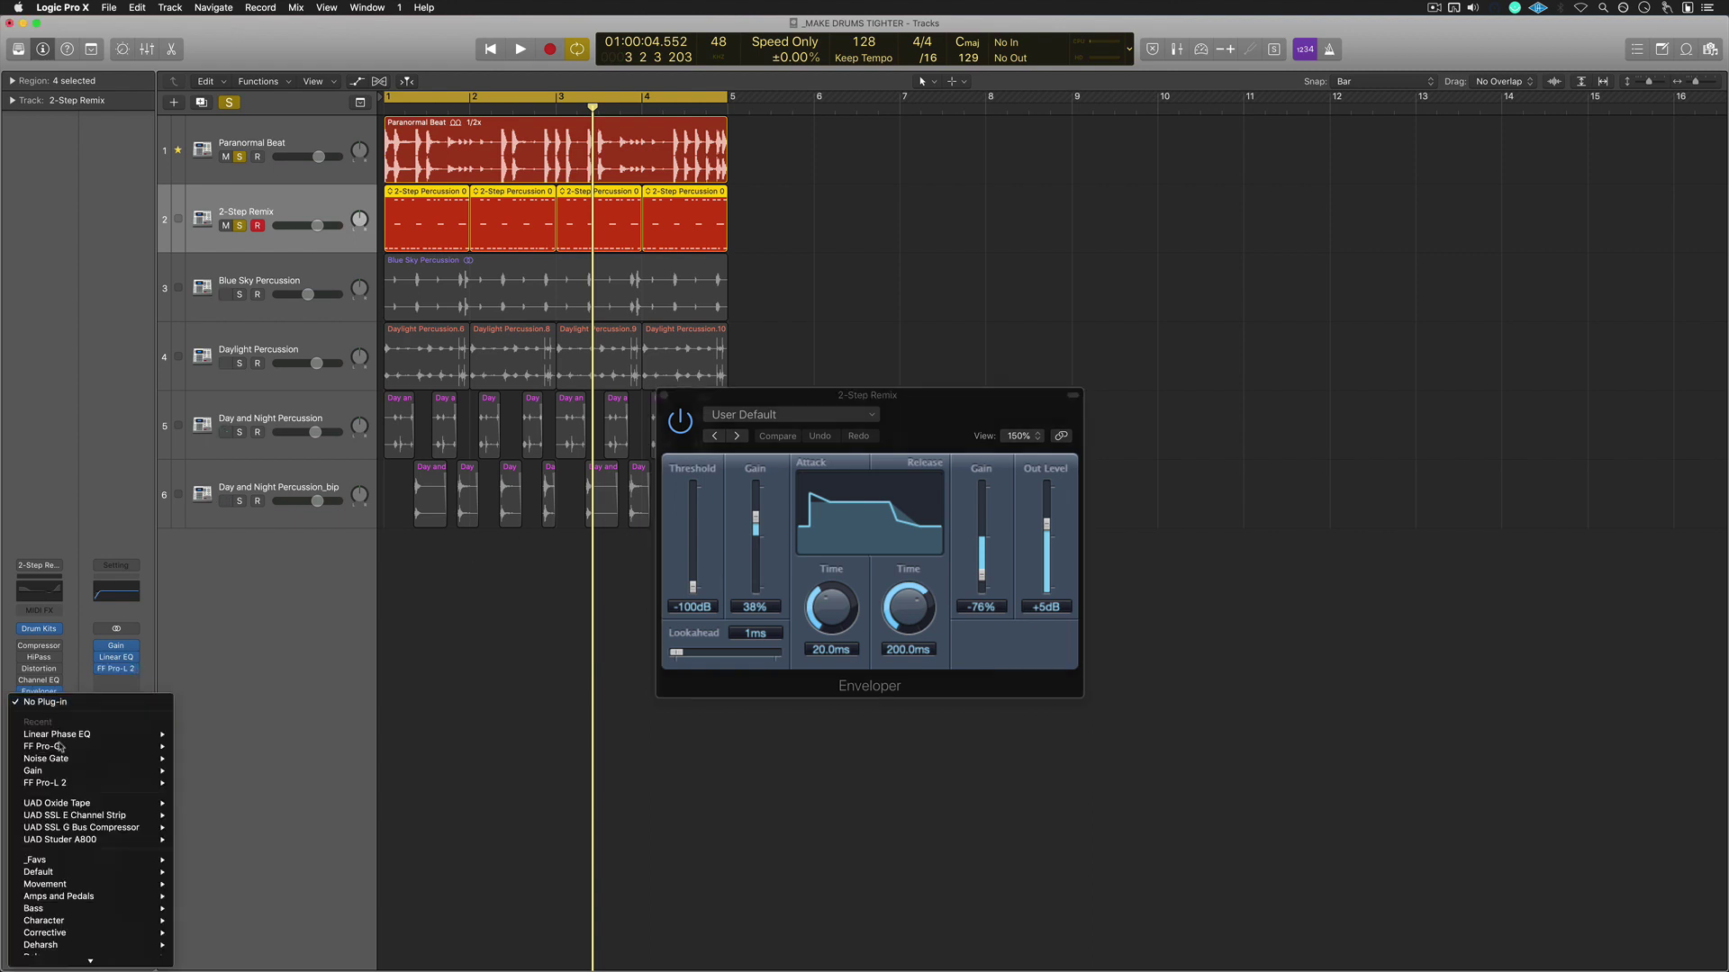
{"action": "scroll", "coordinate": [99, 856], "scroll_direction": "down", "scroll_amount": 3}
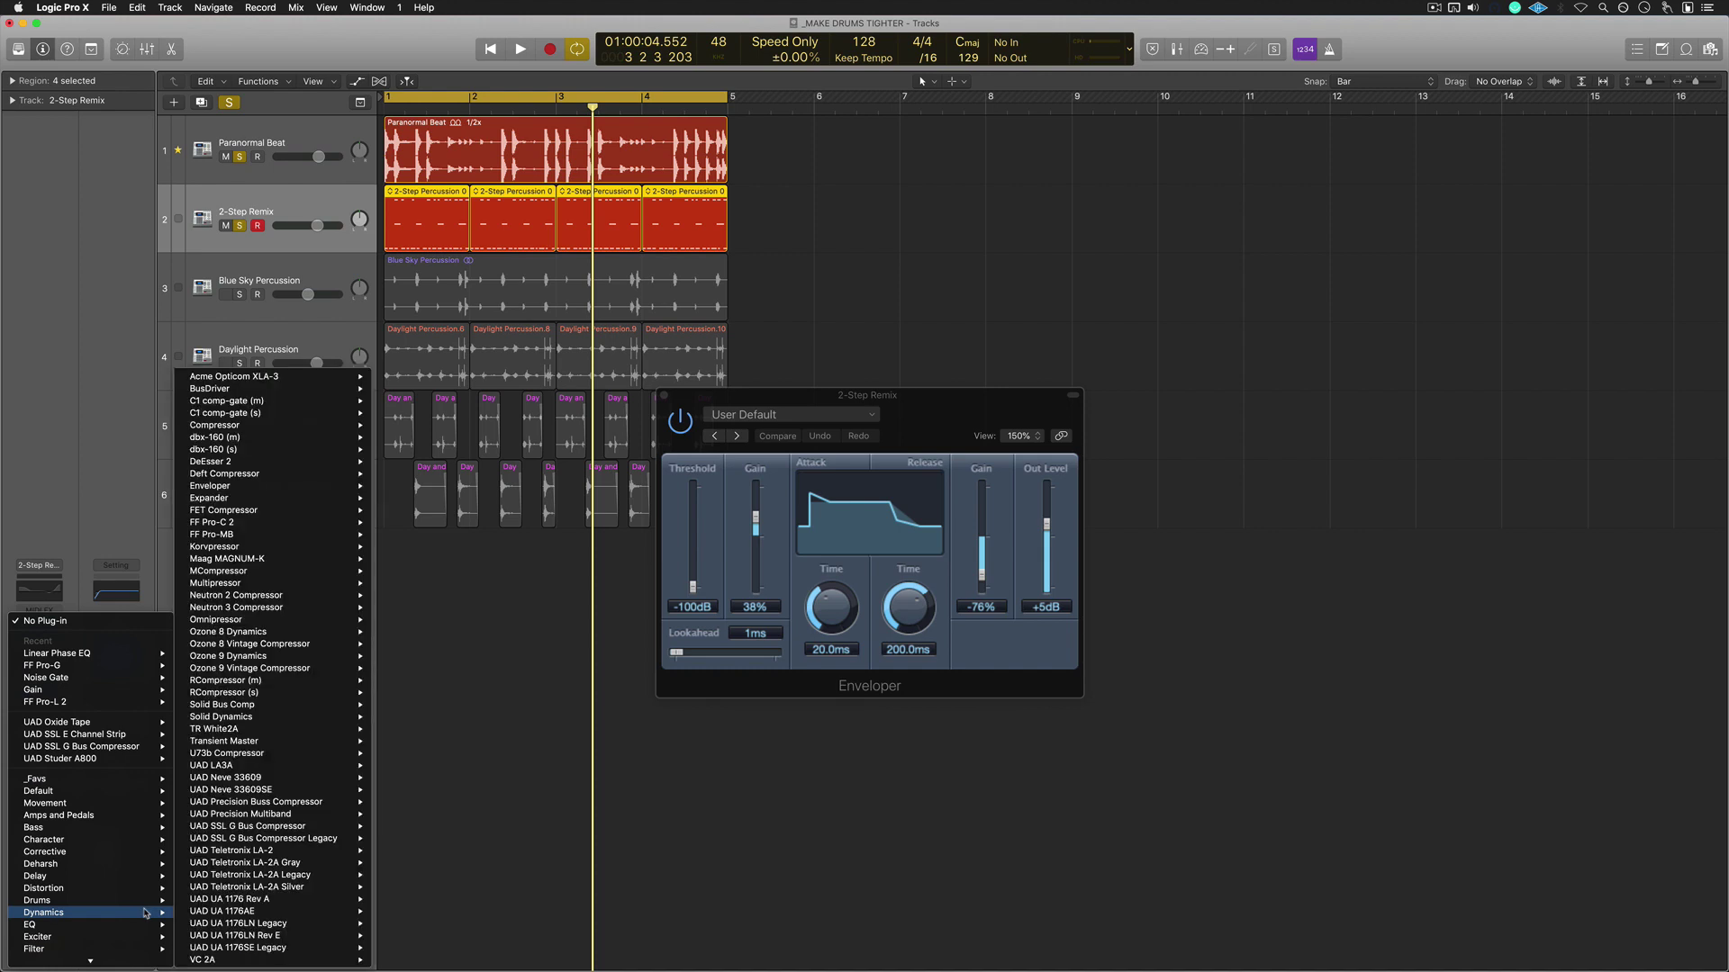
{"action": "left_click", "coordinate": [489, 792]}
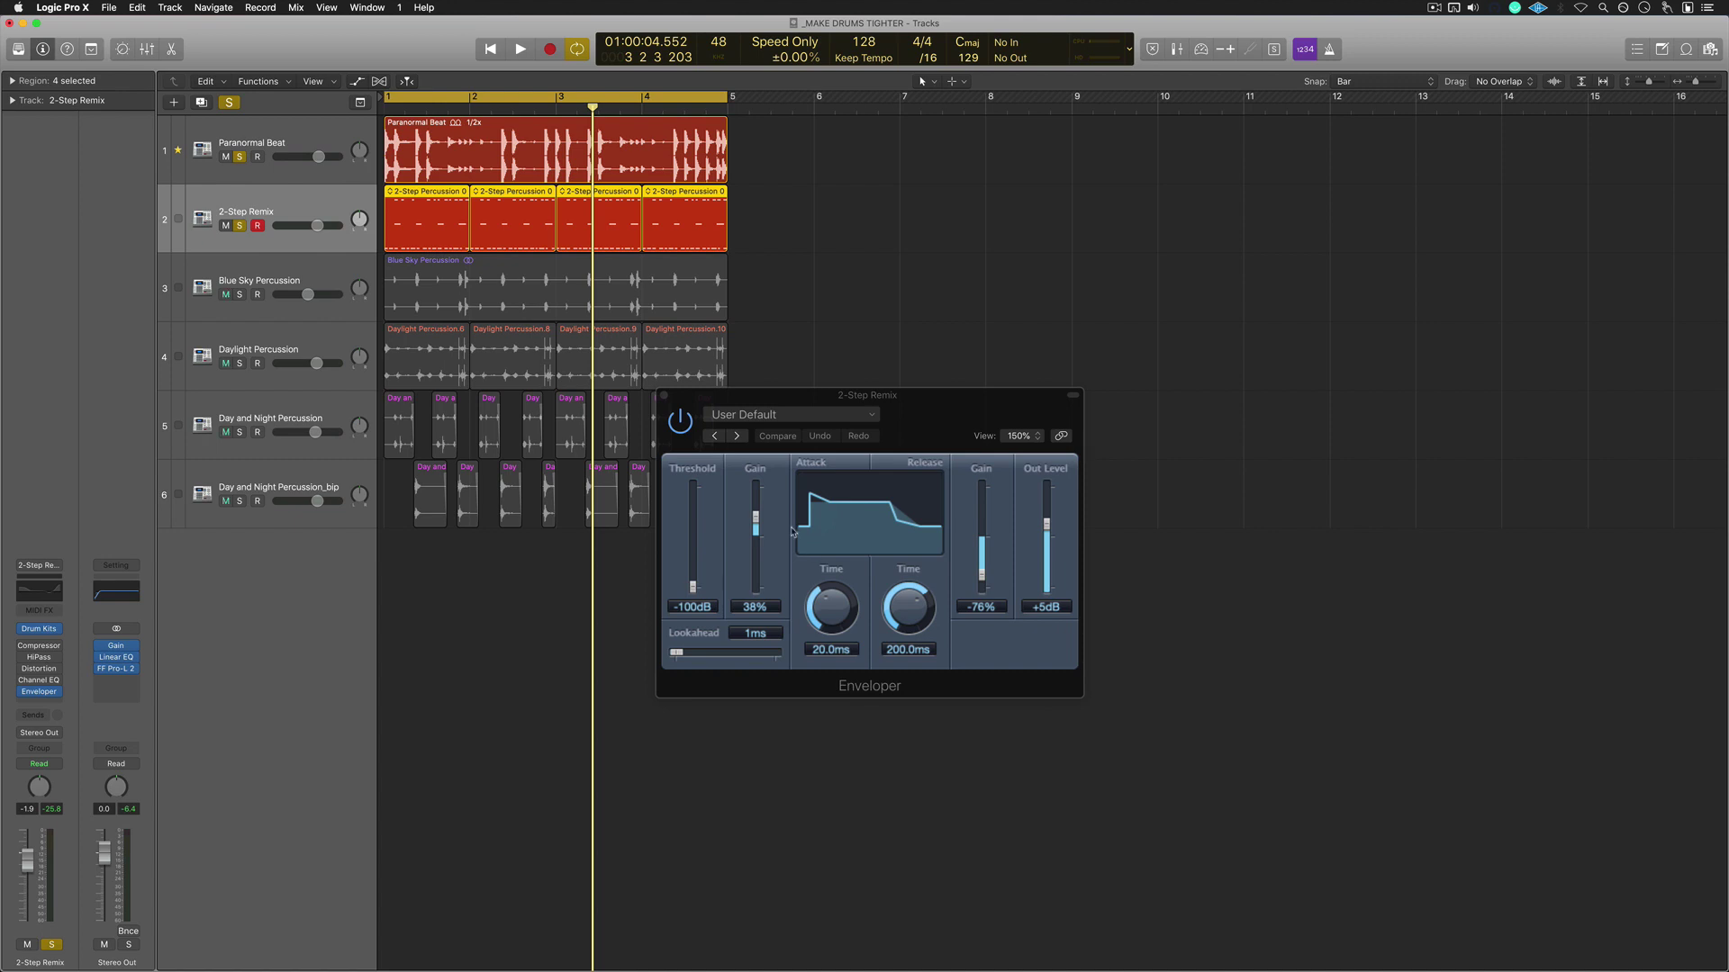
- Reset both Enveloper Gains to 0% and audition the neutral setting with Enveloper on
{"action": "left_click", "coordinate": [755, 524], "text": "alt"}
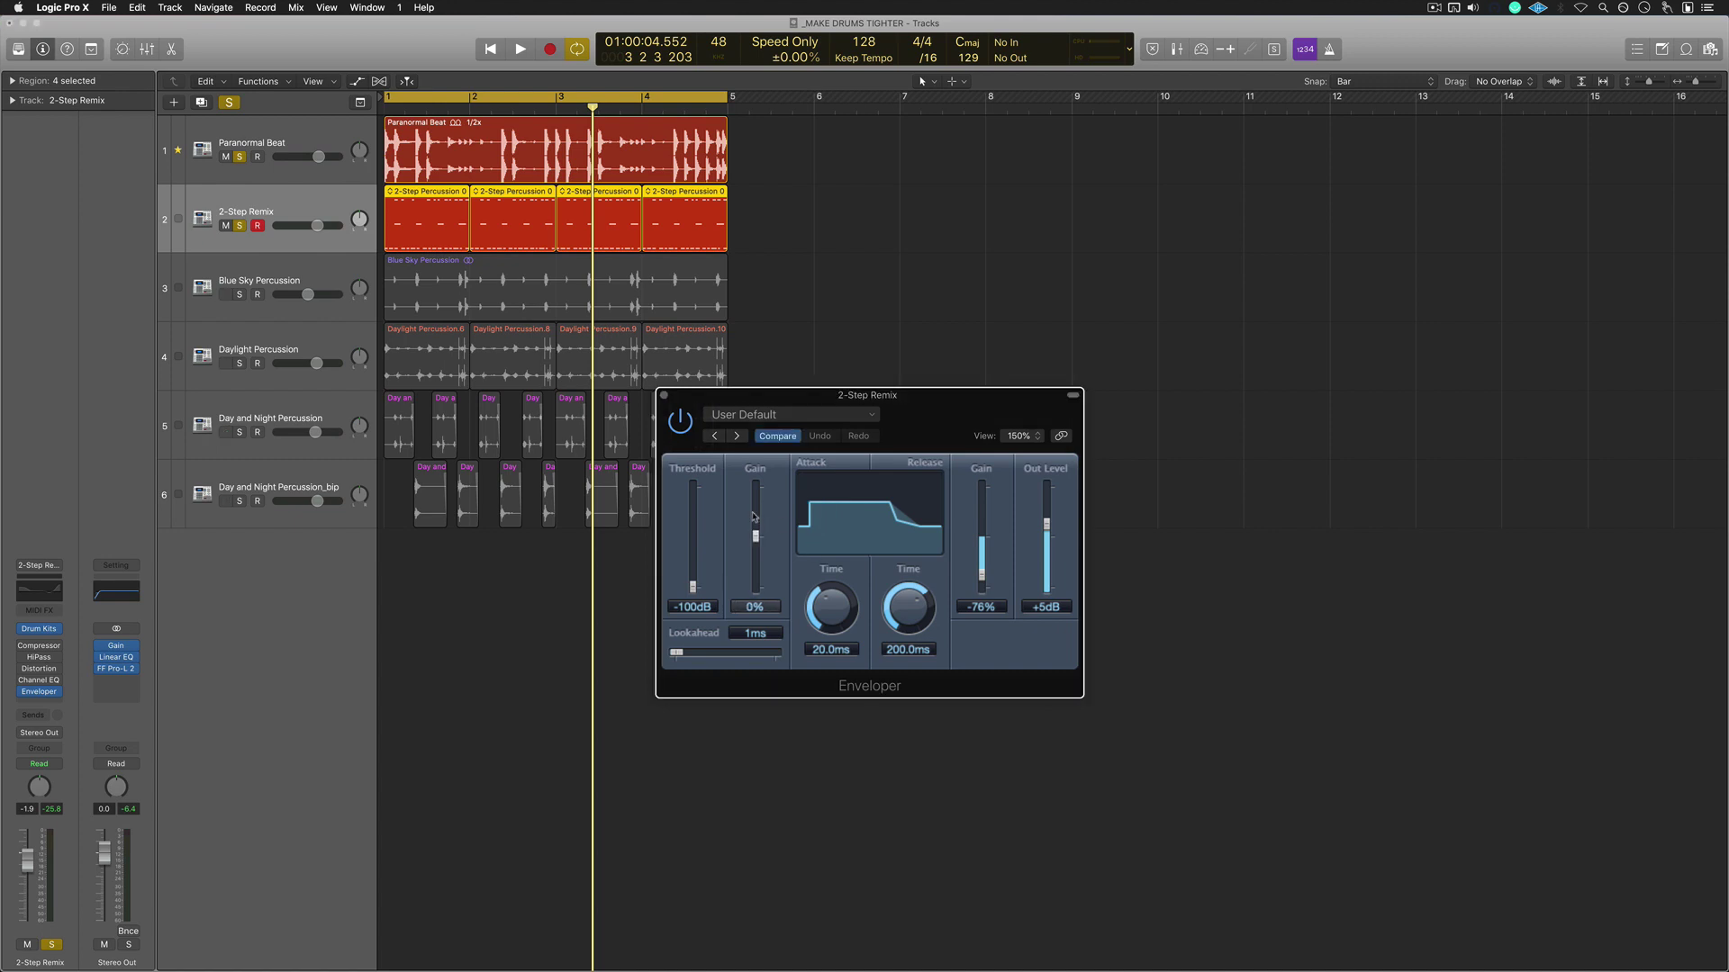
{"action": "left_click", "coordinate": [974, 578], "text": "alt"}
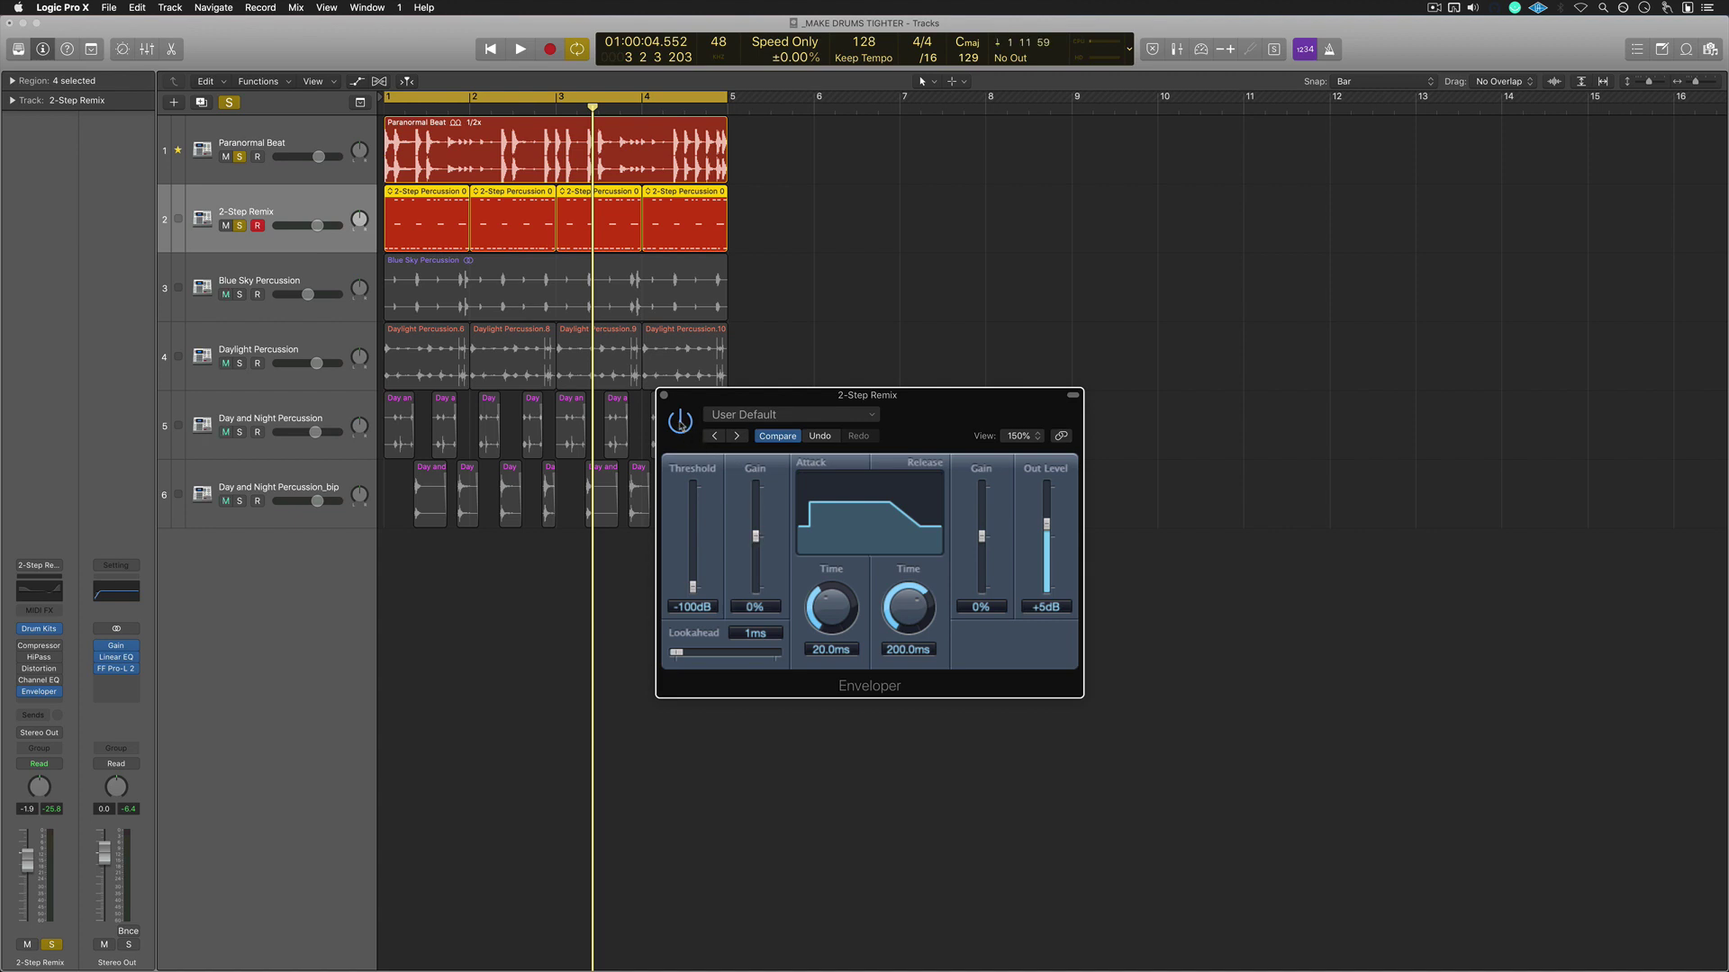
{"action": "key", "text": "space"}
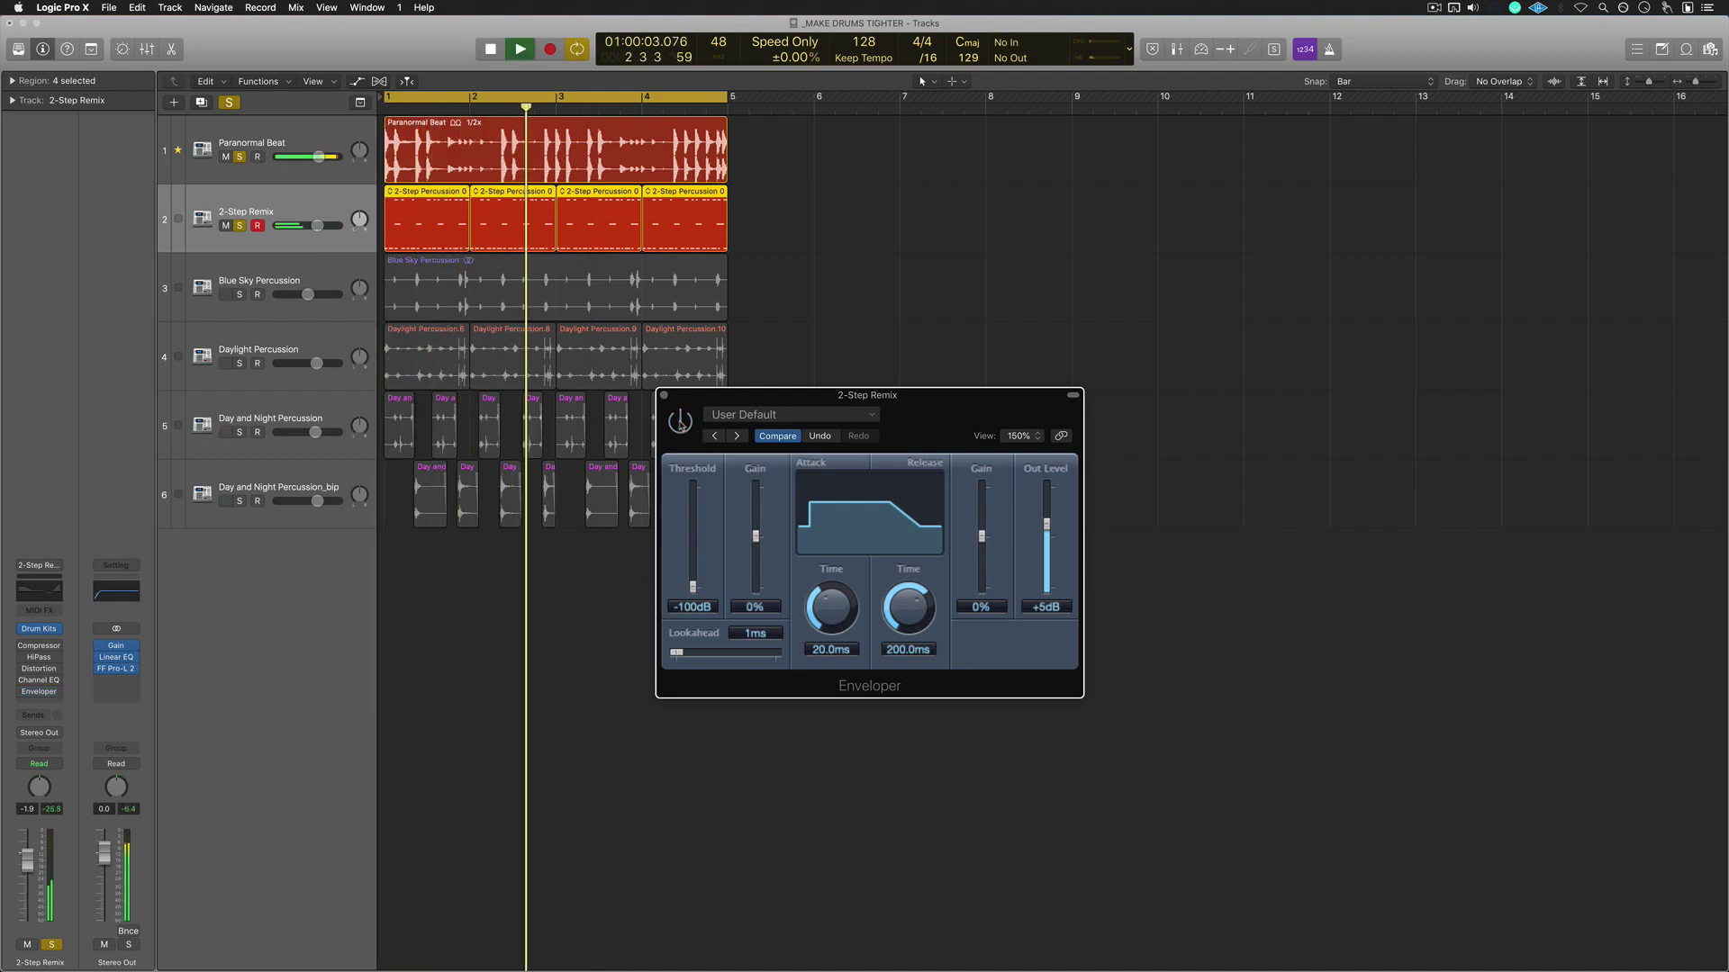
{"action": "left_click", "coordinate": [680, 422]}
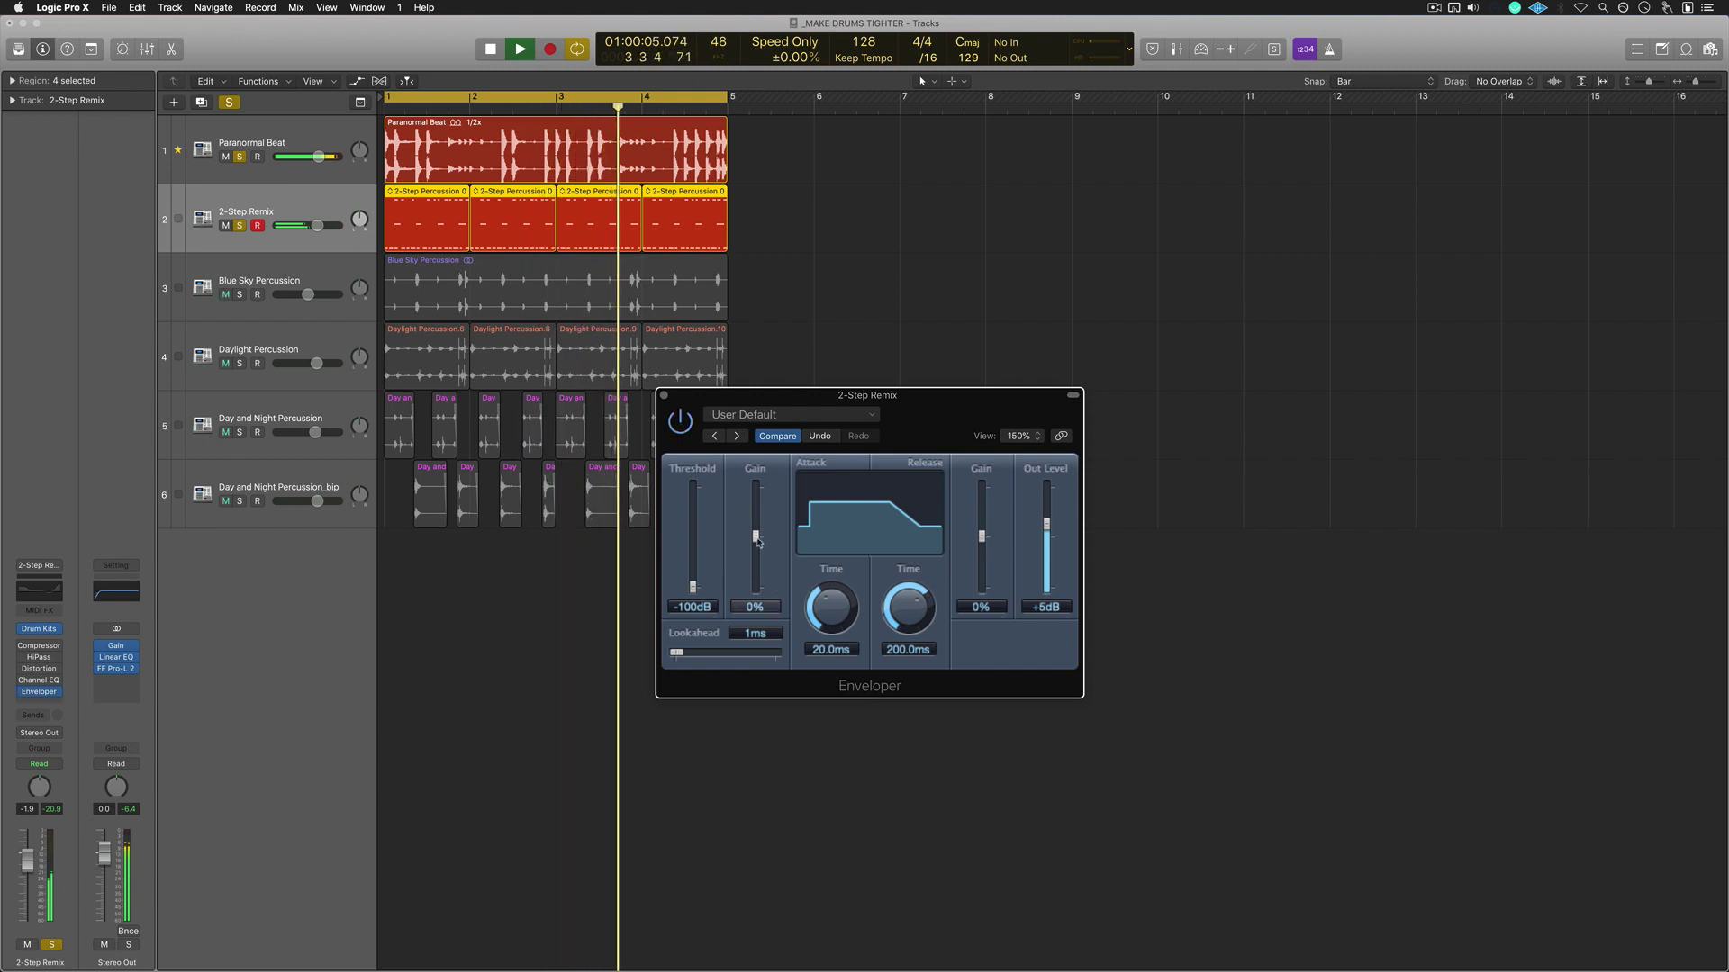
- Set attack Gain to 98%, release Gain to -54% and Out Level to +12dB, then stop
{"action": "left_click_drag", "start_coordinate": [757, 542], "coordinate": [756, 501]}
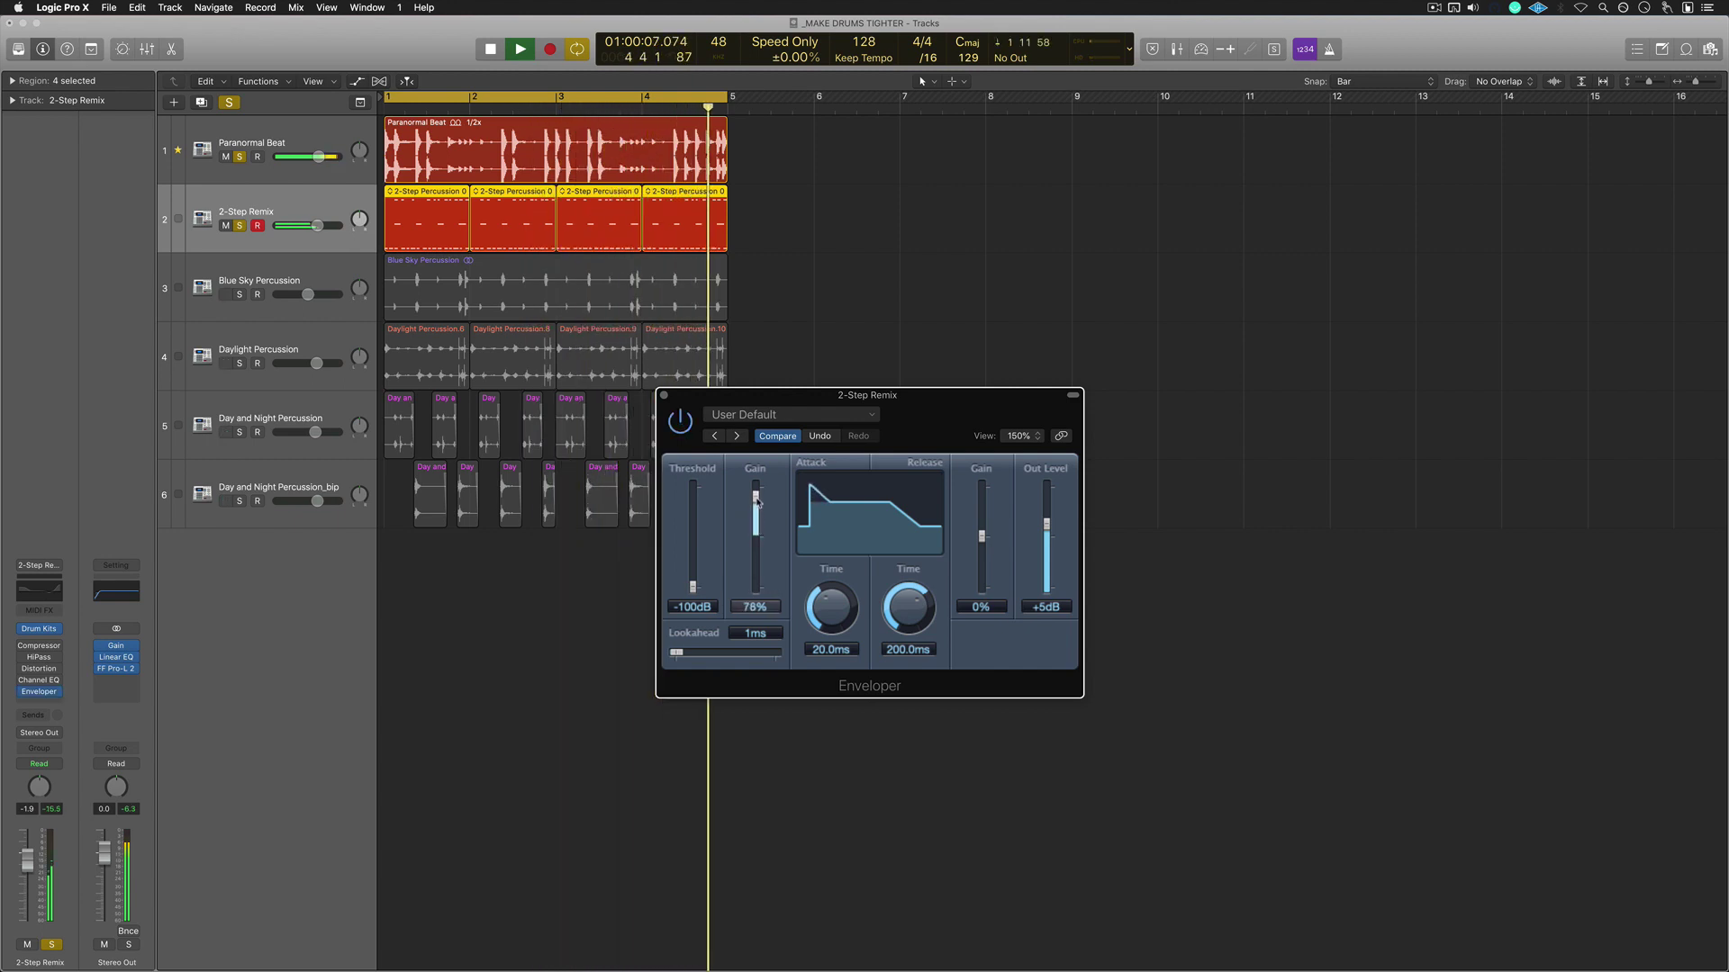
{"action": "left_click_drag", "start_coordinate": [756, 501], "coordinate": [982, 575]}
{"action": "left_click_drag", "start_coordinate": [1046, 524], "coordinate": [1046, 506]}
{"action": "mouse_move", "coordinate": [982, 579]}
{"action": "left_mouse_down"}
{"action": "mouse_move", "coordinate": [974, 425]}
{"action": "mouse_move", "coordinate": [981, 577]}
{"action": "left_mouse_up"}
{"action": "key", "text": "space"}
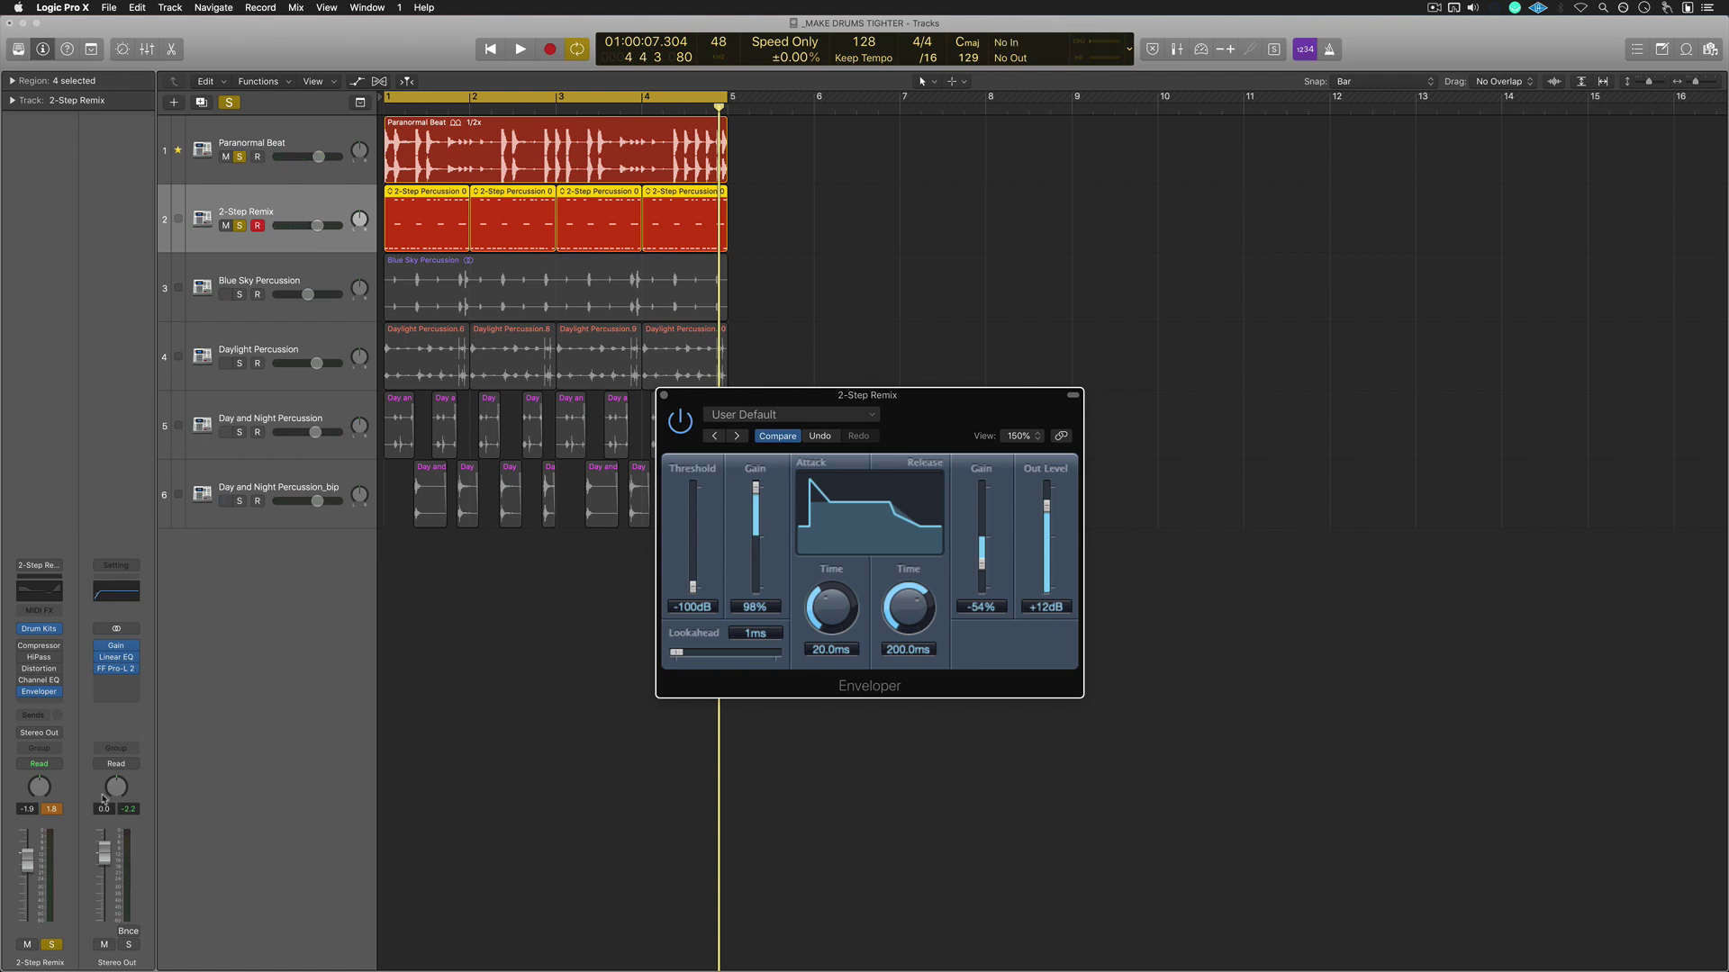
- Pan 2-Step Remix left to -28, audition it, and bring up the pan mode options
{"action": "left_click_drag", "start_coordinate": [39, 787], "coordinate": [37, 819]}
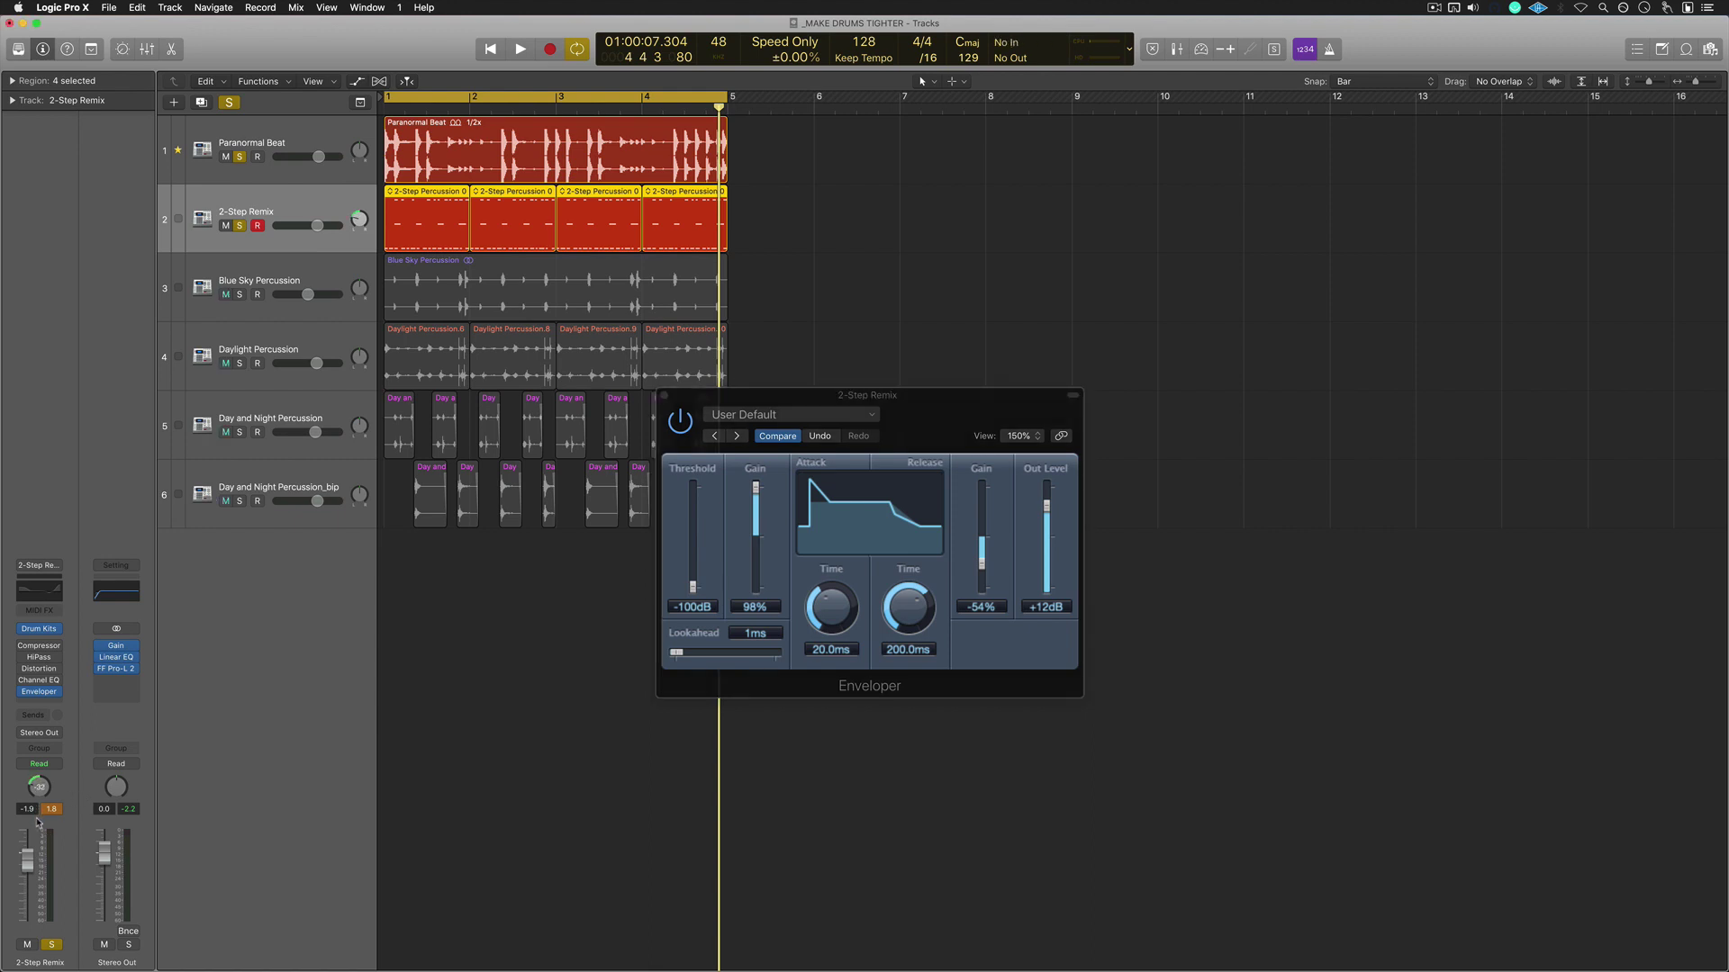
{"action": "key", "text": "space"}
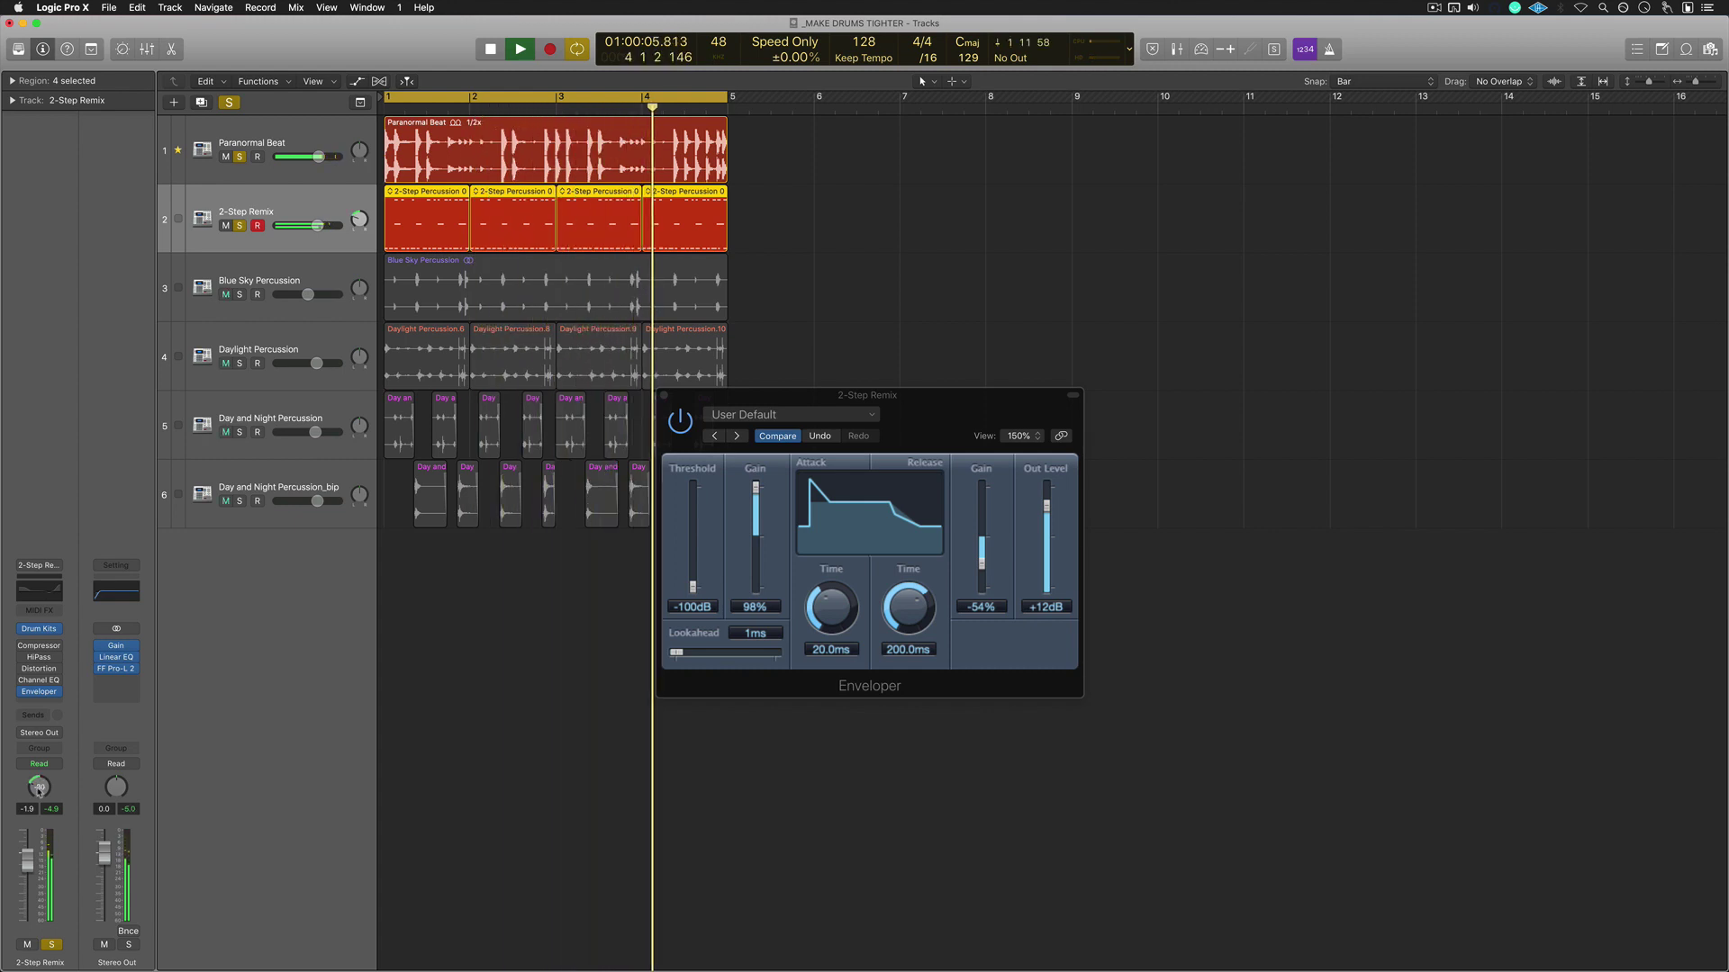
{"action": "key", "text": "space"}
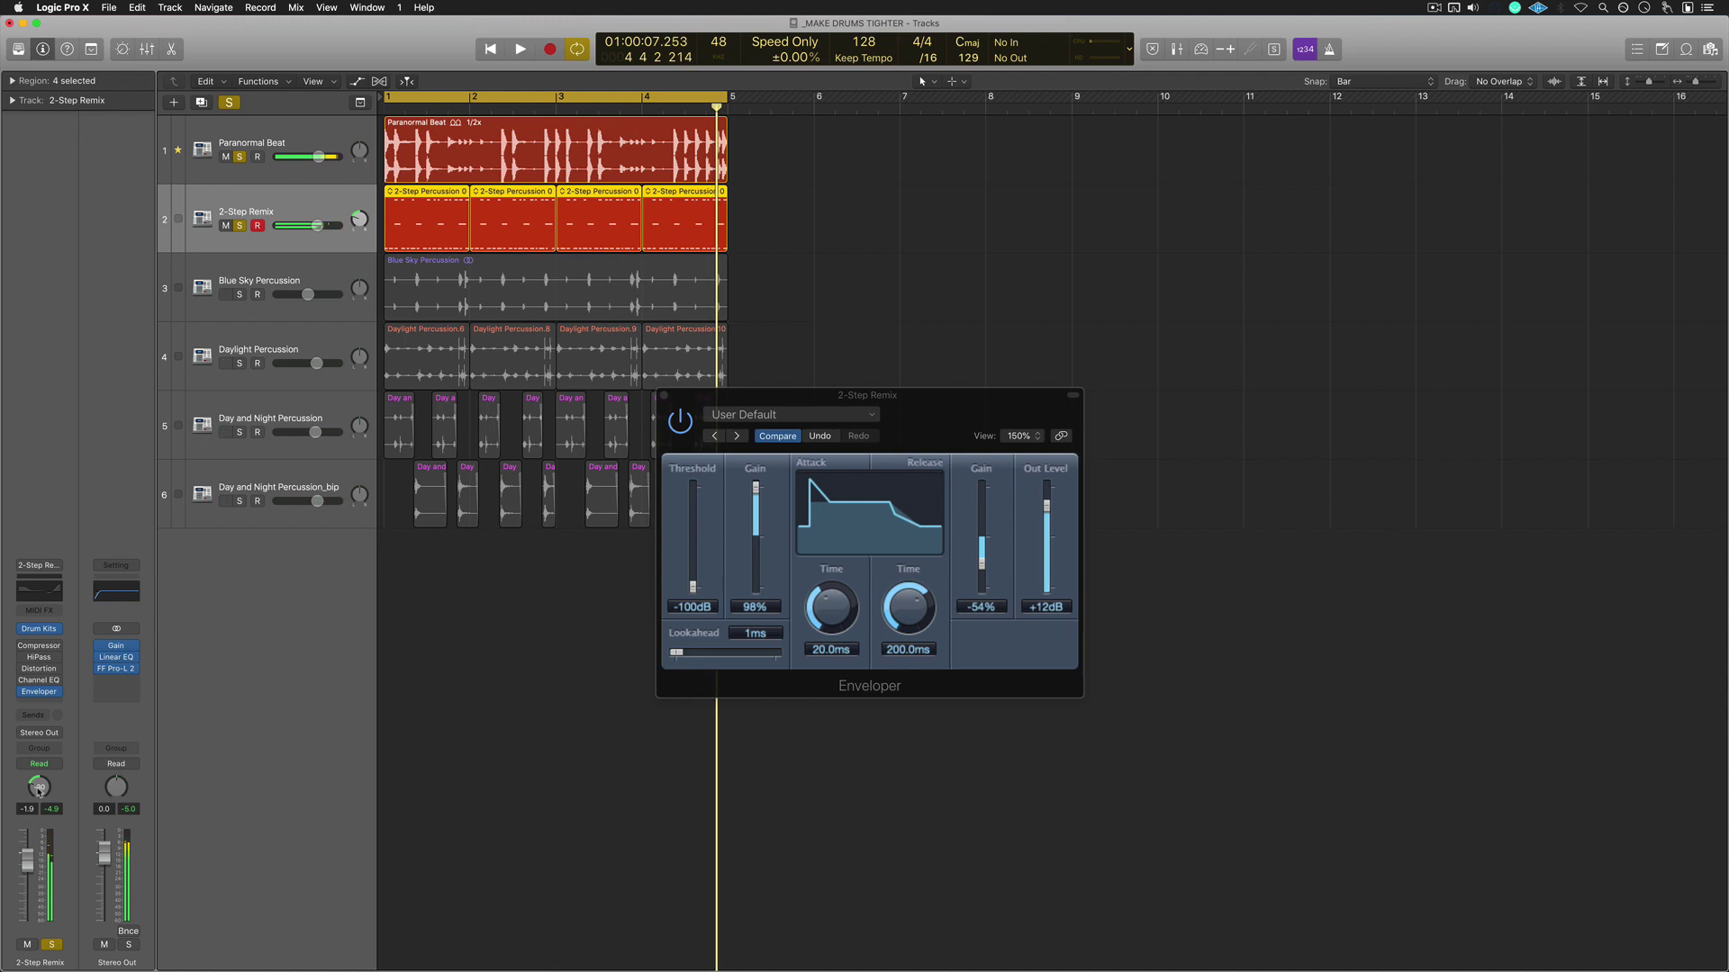
{"action": "right_click", "coordinate": [38, 791]}
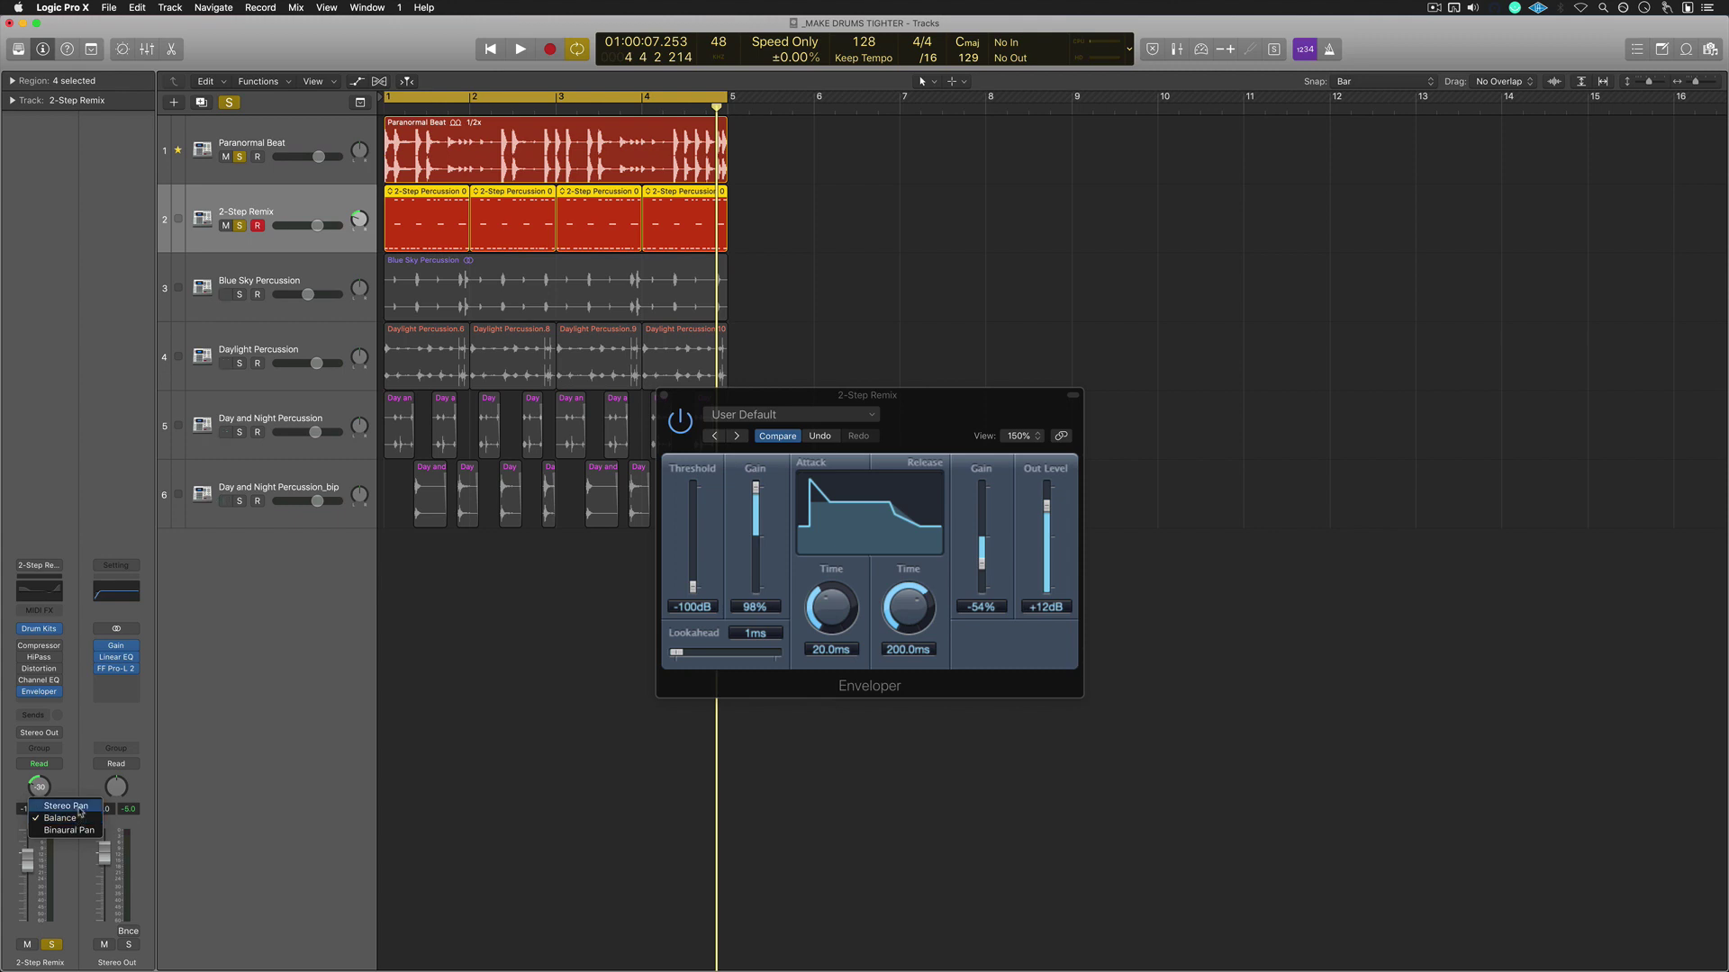
- Solo Blue Sky Percussion alongside the other soloed tracks and audition it
{"action": "left_click", "coordinate": [252, 280]}
{"action": "left_click", "coordinate": [240, 295]}
{"action": "left_click", "coordinate": [243, 281]}
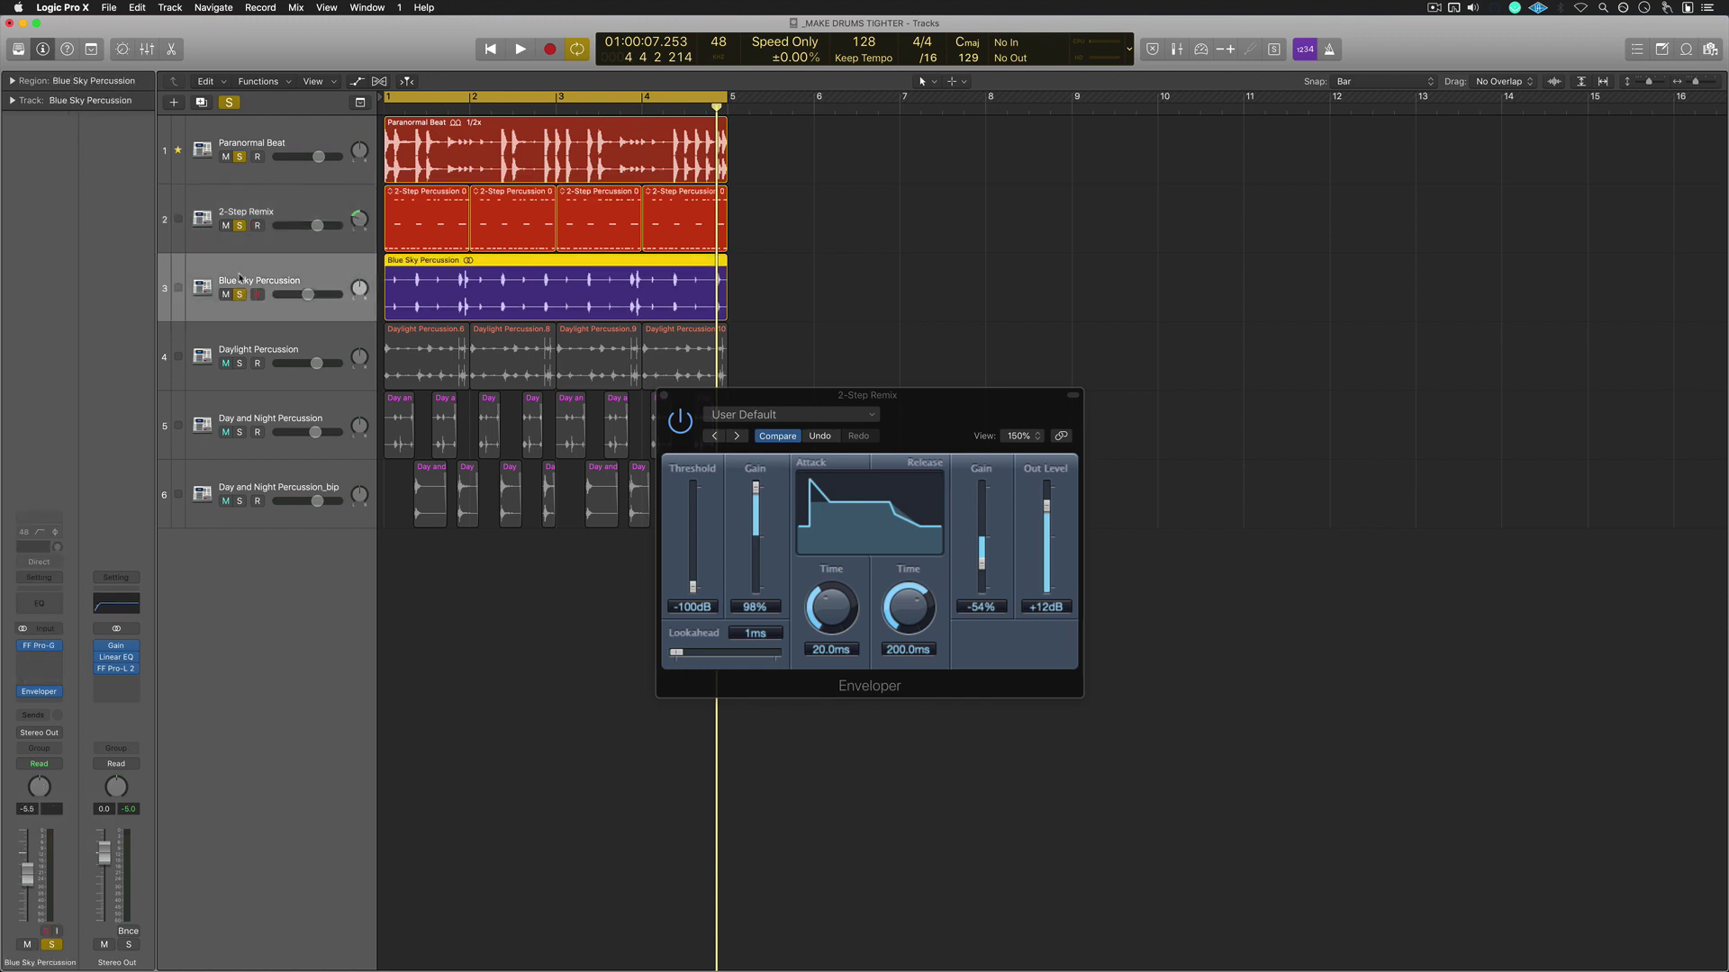
{"action": "key", "text": "space"}
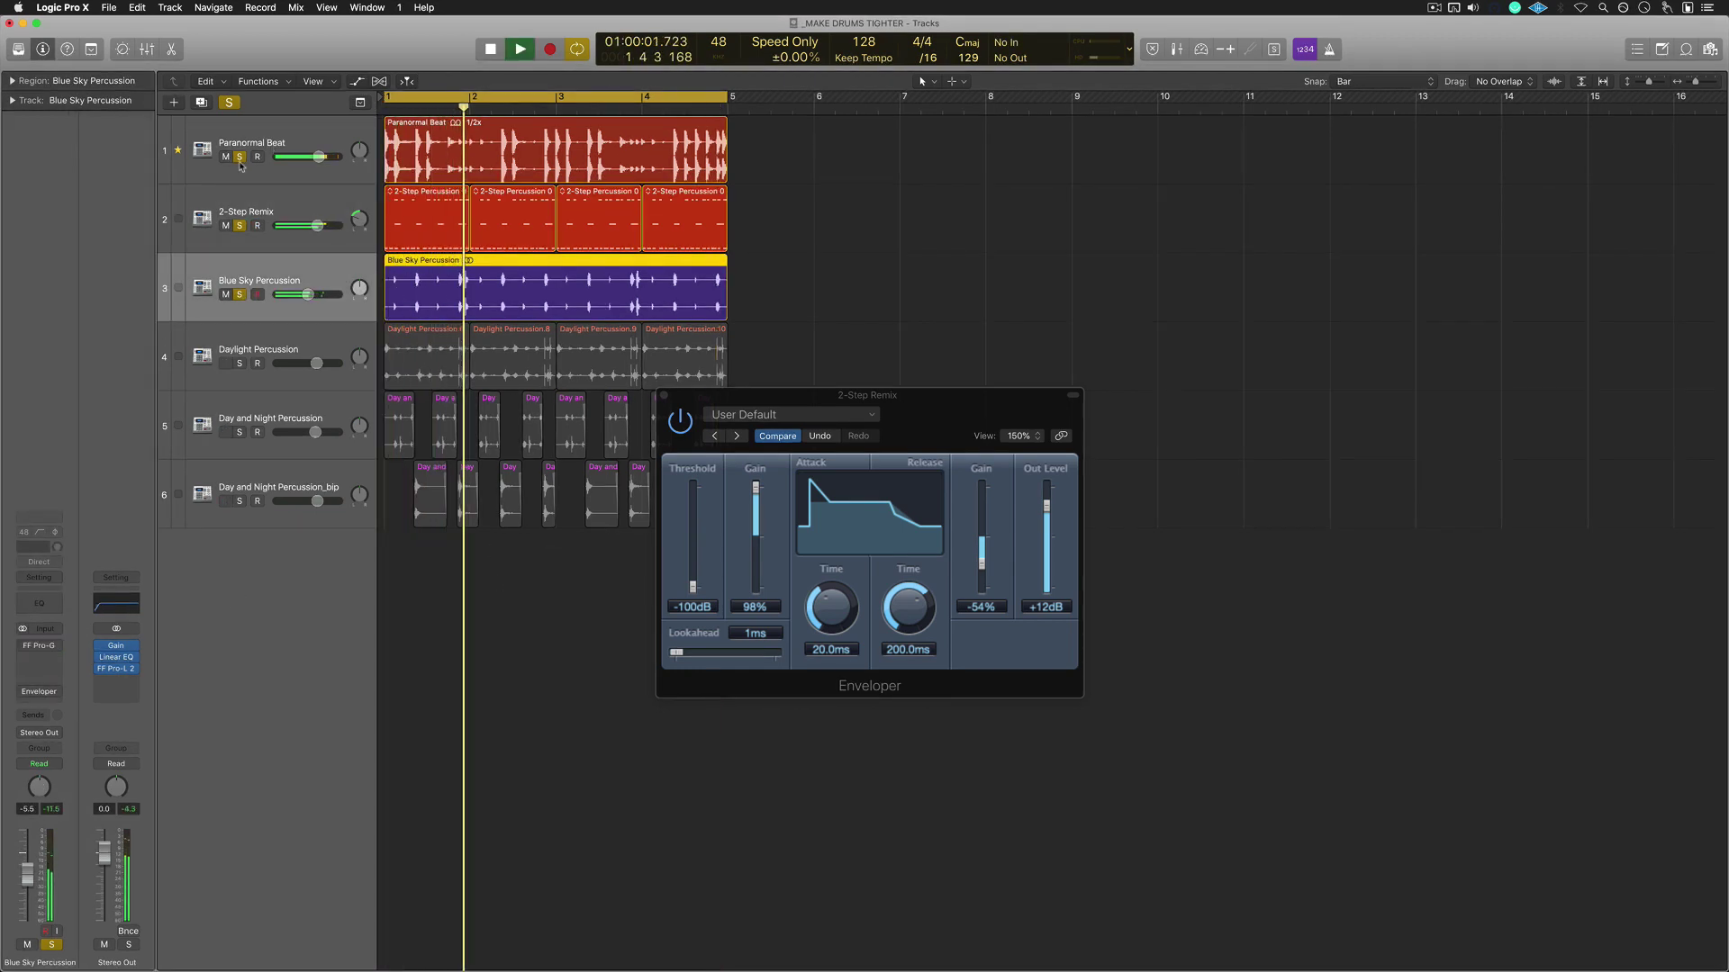
{"action": "key", "text": "space"}
- Unsolo Paranormal Beat and 2-Step Remix to hear Blue Sky Percussion alone
{"action": "left_click", "coordinate": [240, 158]}
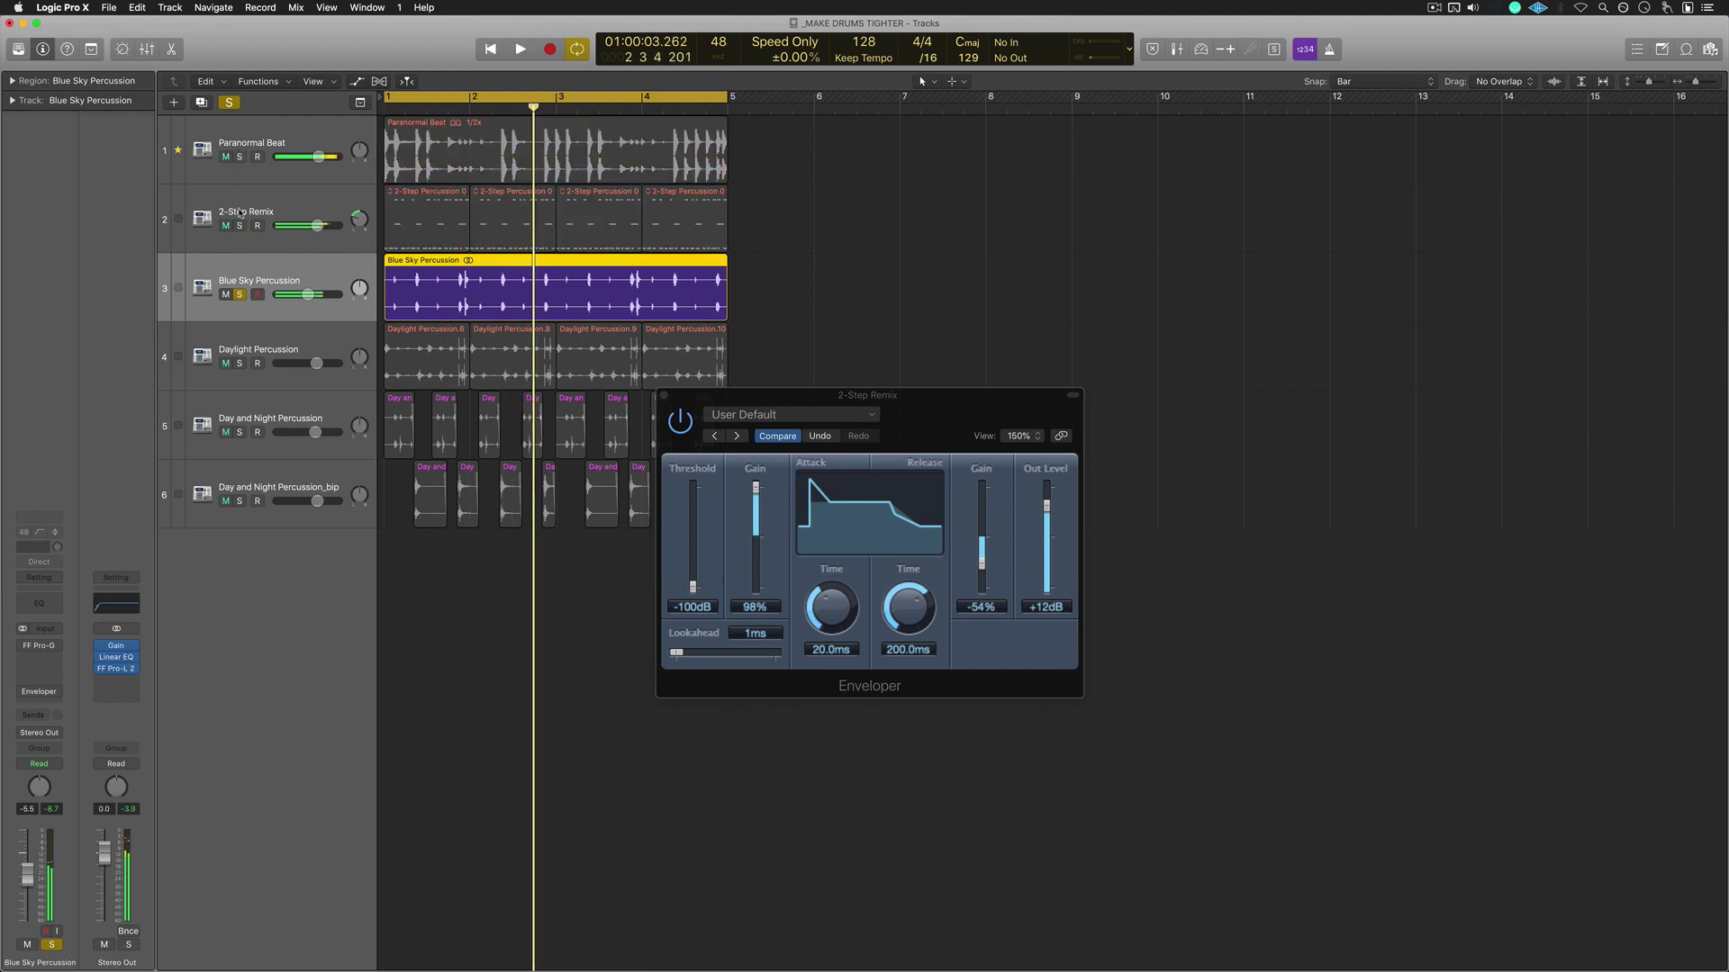
{"action": "left_click", "coordinate": [239, 225]}
{"action": "key", "text": "space"}
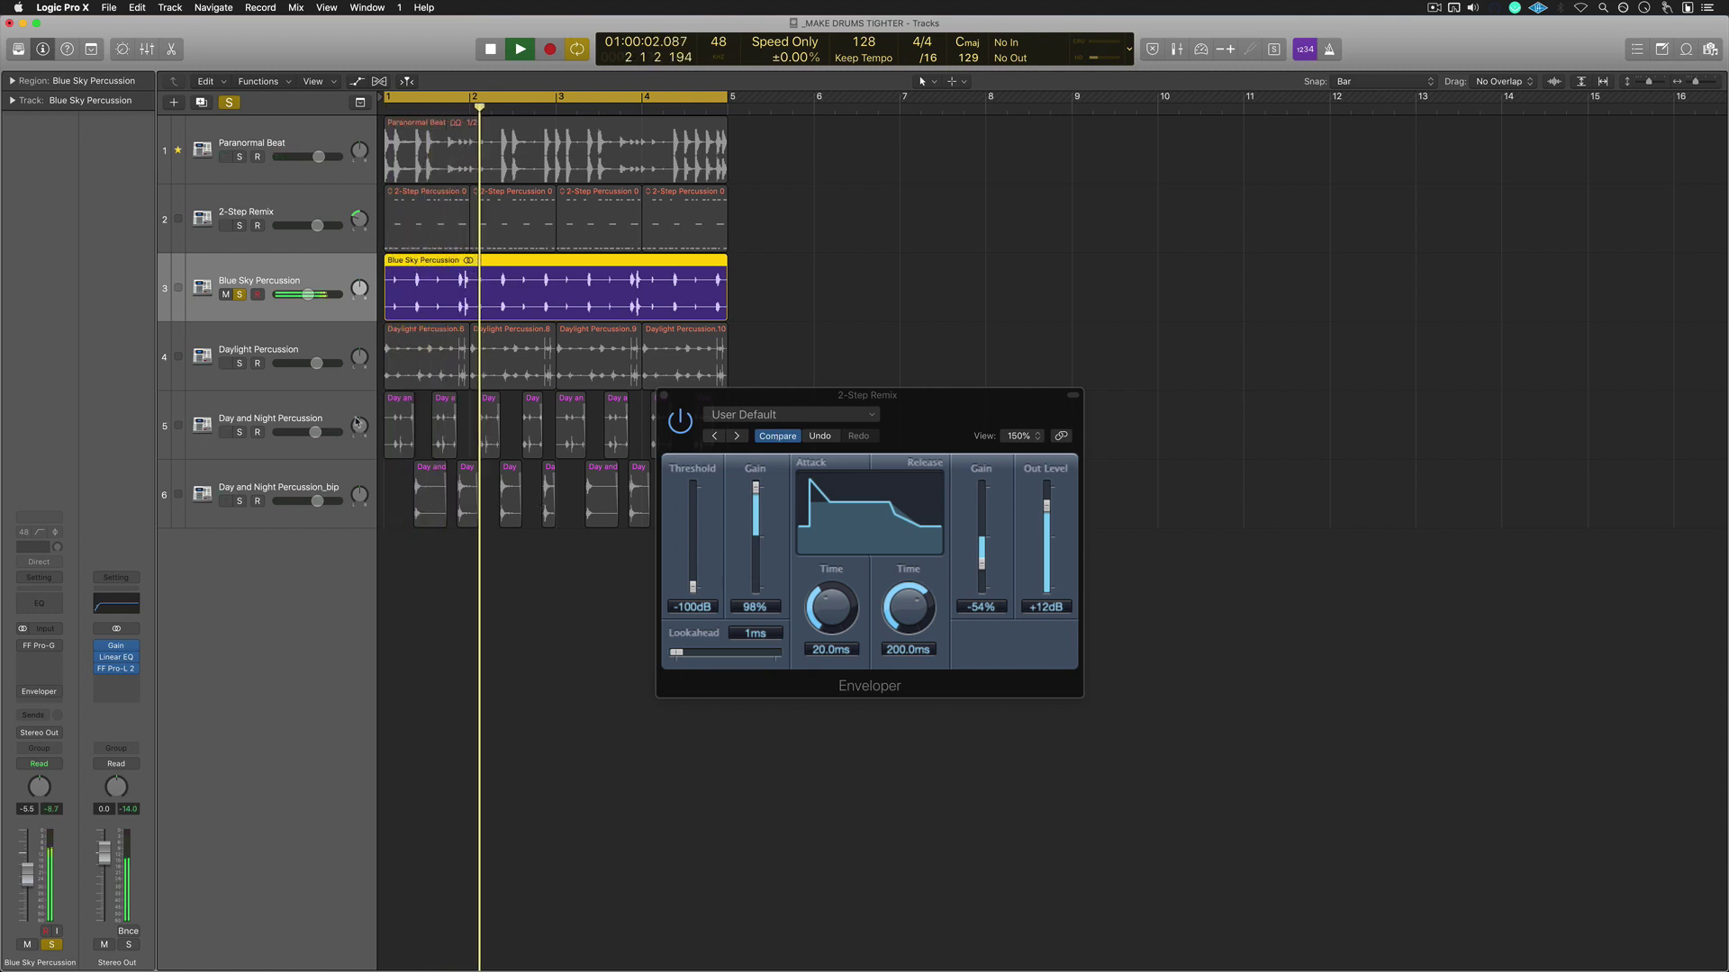
{"action": "key", "text": "space"}
- Re-solo Paranormal Beat and 2-Step Remix, raise Blue Sky Percussion to +2.8 dB, and play
{"action": "left_click", "coordinate": [239, 158]}
{"action": "left_click", "coordinate": [239, 225]}
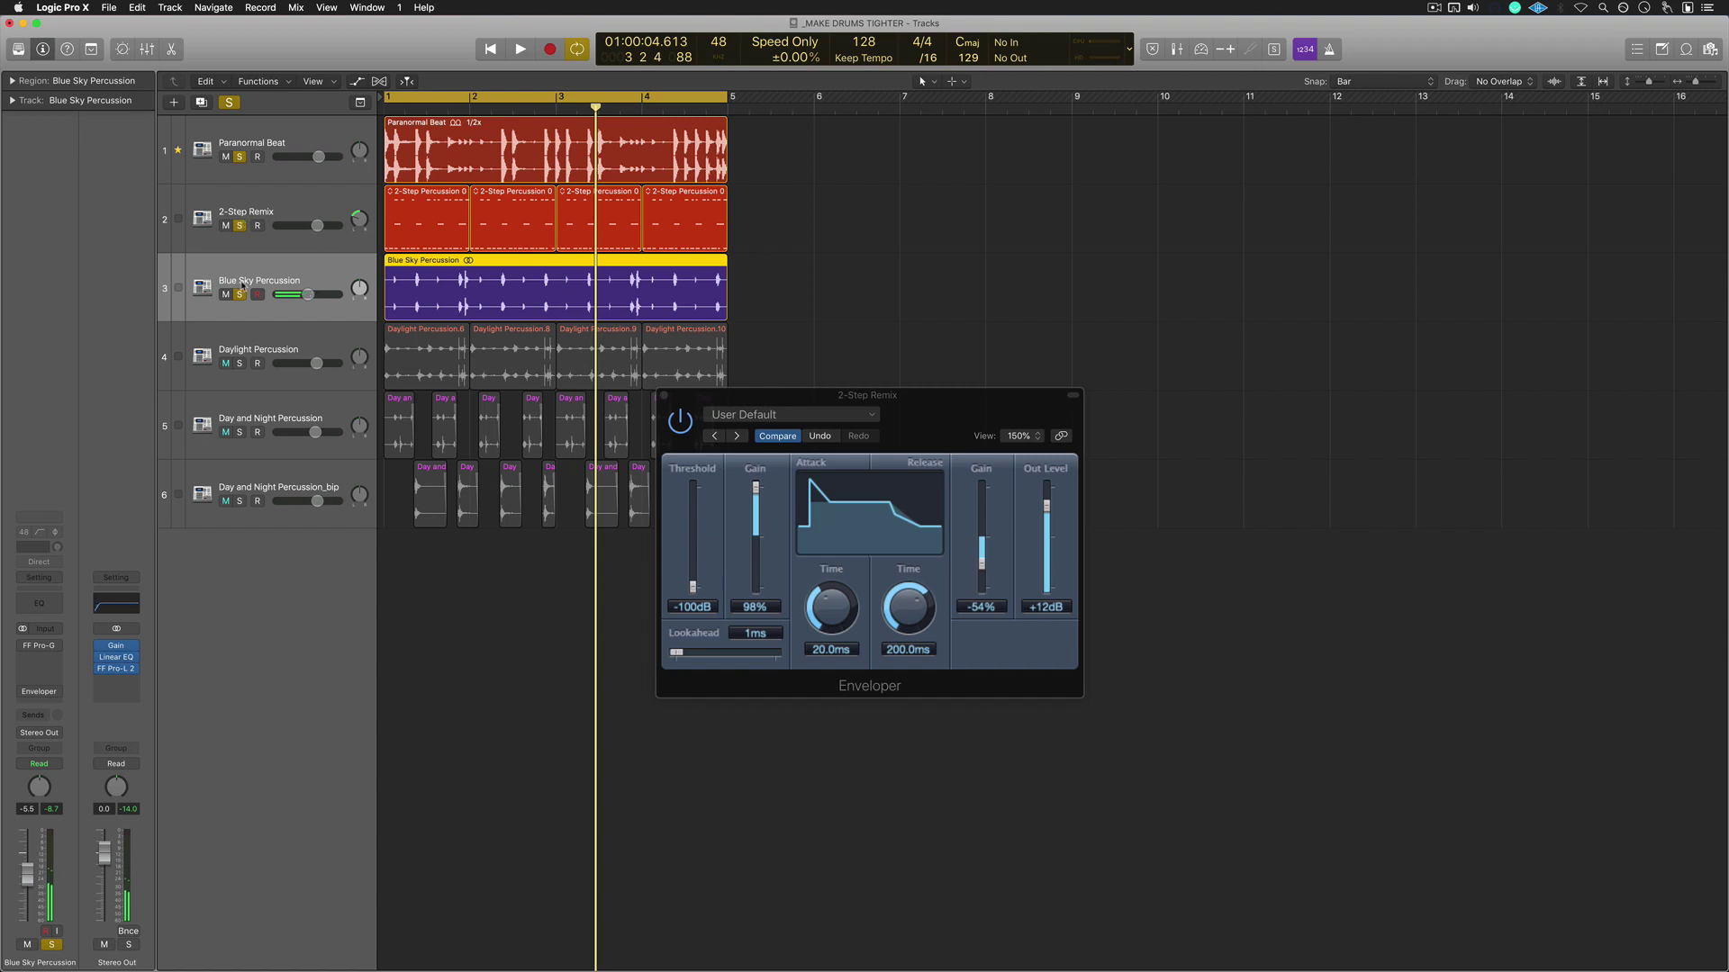
{"action": "left_click_drag", "start_coordinate": [313, 305], "coordinate": [329, 295]}
{"action": "key", "text": "space"}
{"action": "key", "text": "space"}
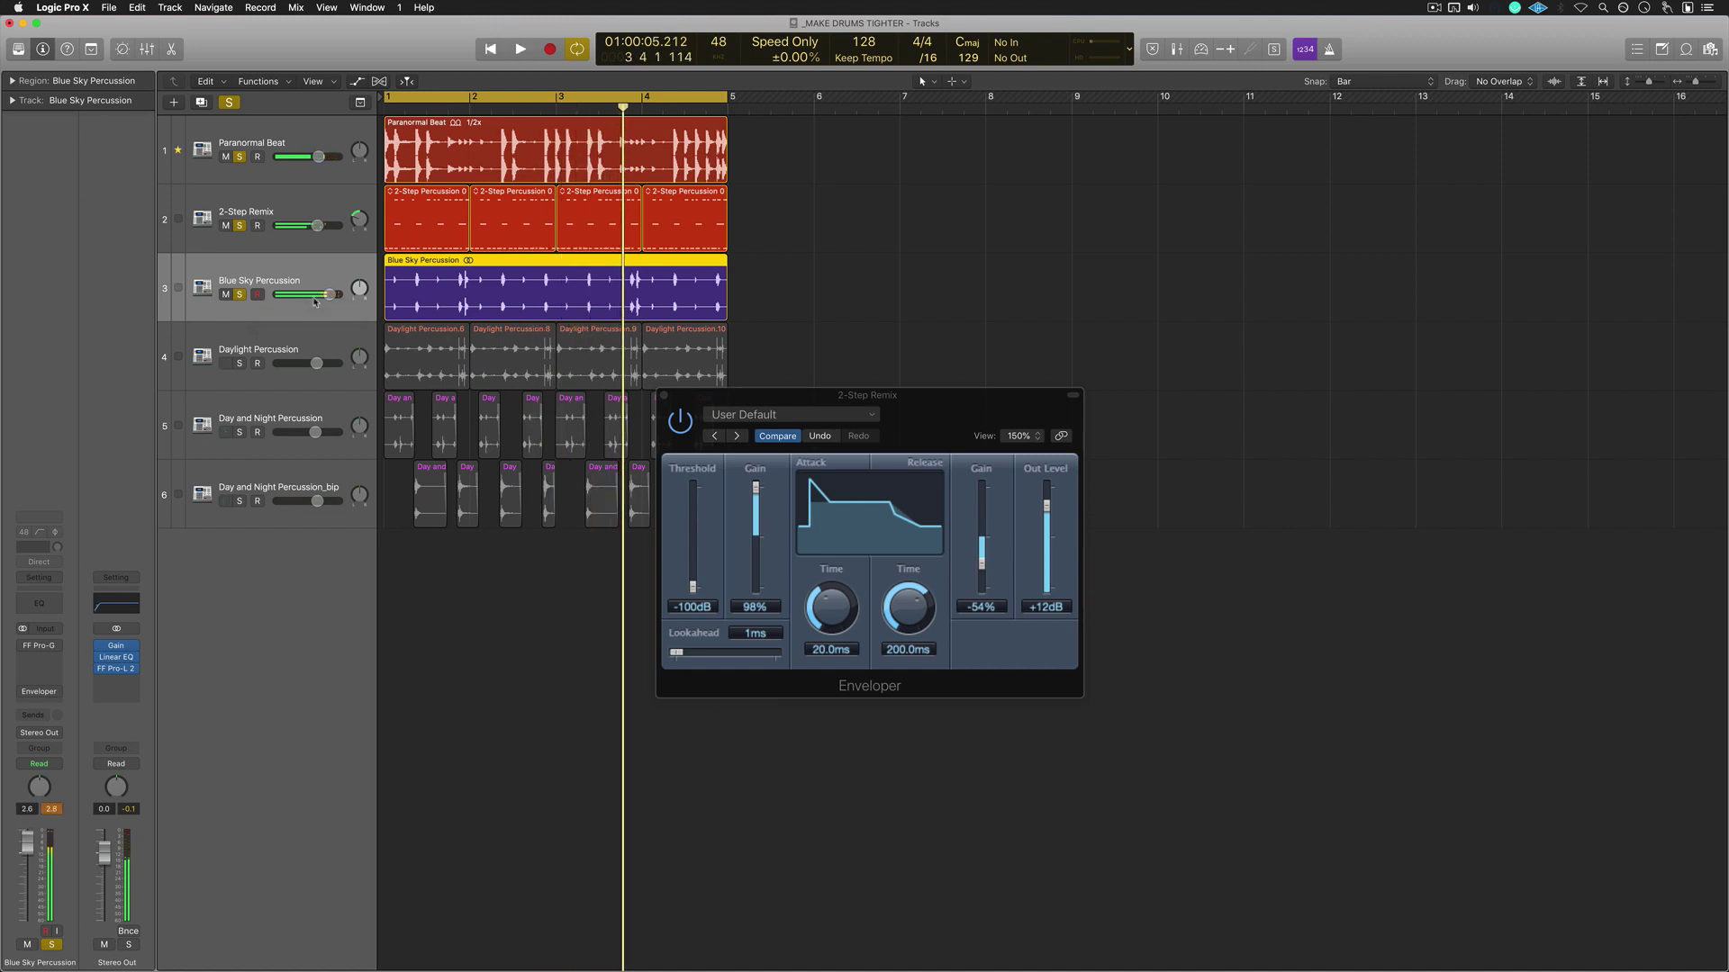
- Drop Blue Sky Percussion's Enveloper attack gain to -100% during playback, closing both Enveloper windows
{"action": "left_click", "coordinate": [39, 692]}
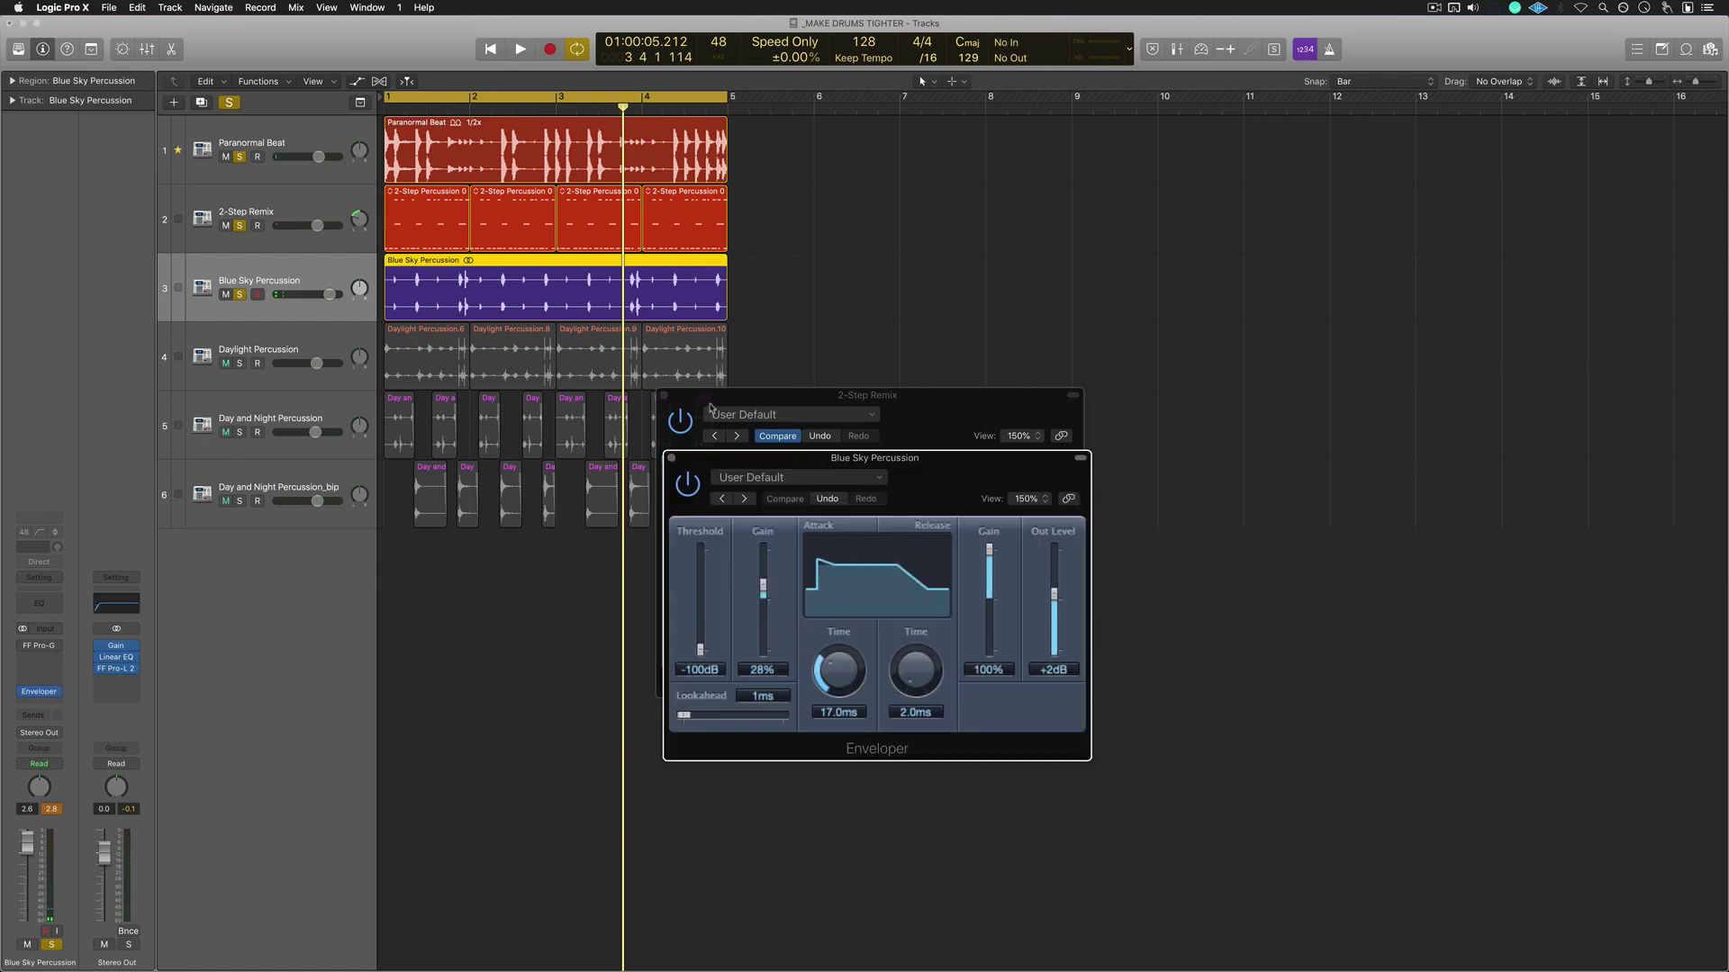
{"action": "left_click", "coordinate": [664, 395]}
{"action": "left_click_drag", "start_coordinate": [827, 452], "coordinate": [828, 408]}
{"action": "key", "text": "space"}
{"action": "left_click_drag", "start_coordinate": [765, 543], "coordinate": [758, 636]}
{"action": "key", "text": "Return"}
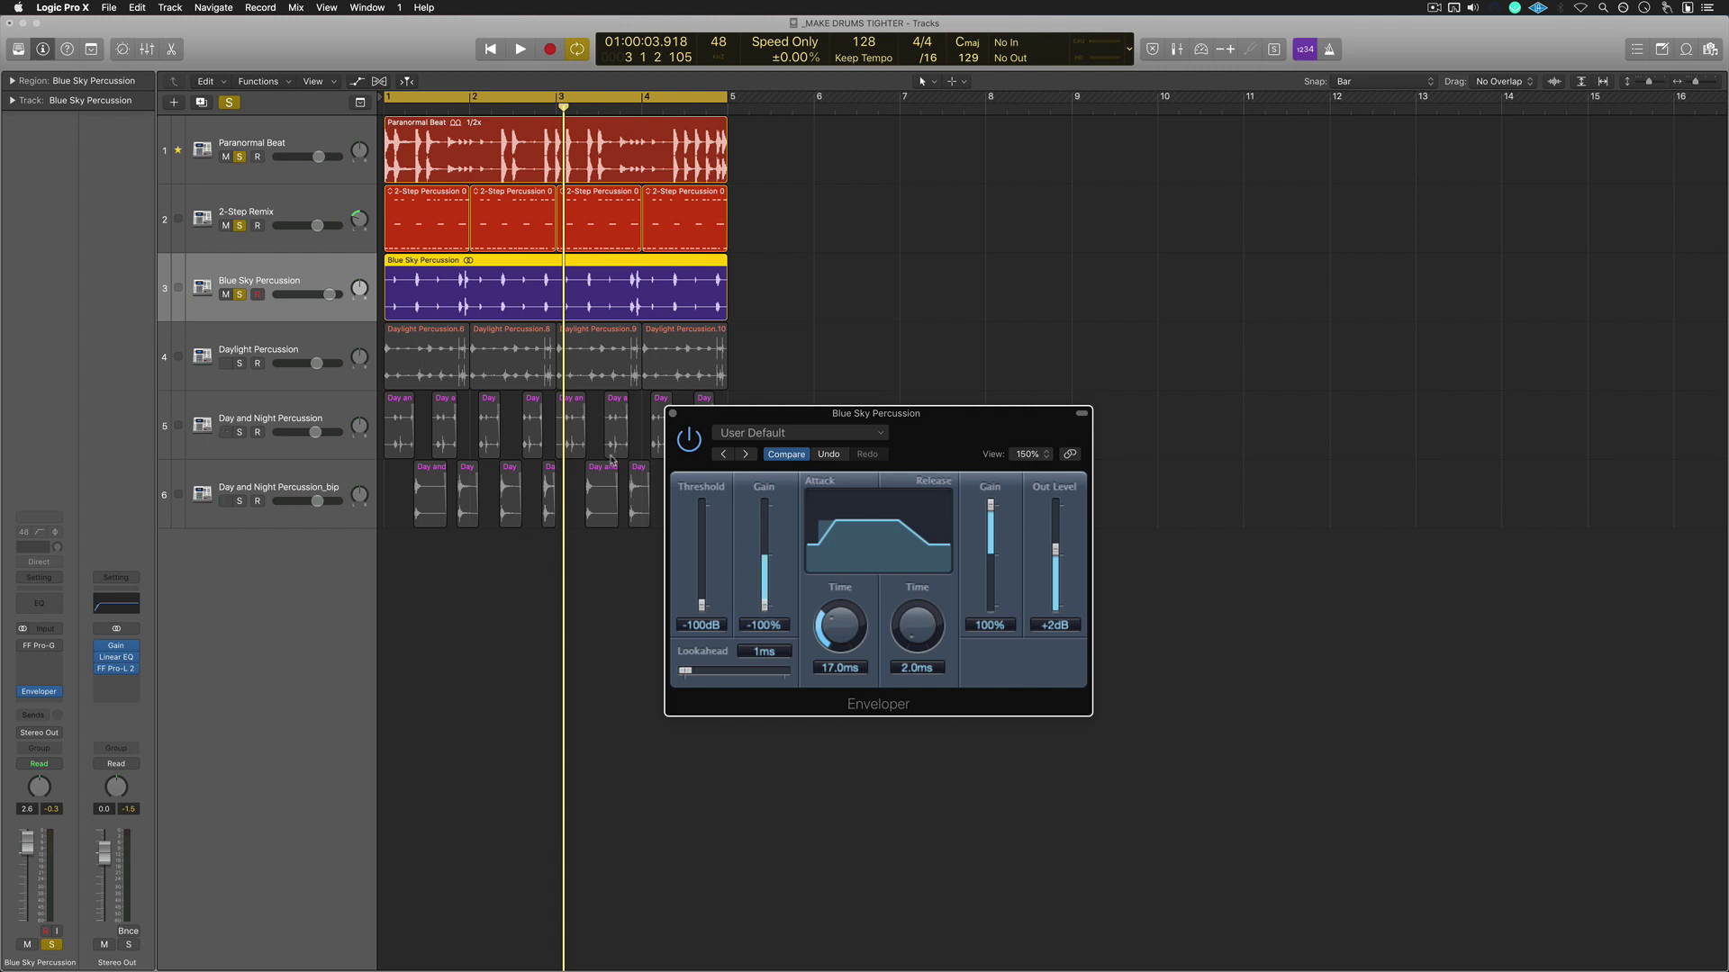
{"action": "key", "text": "space"}
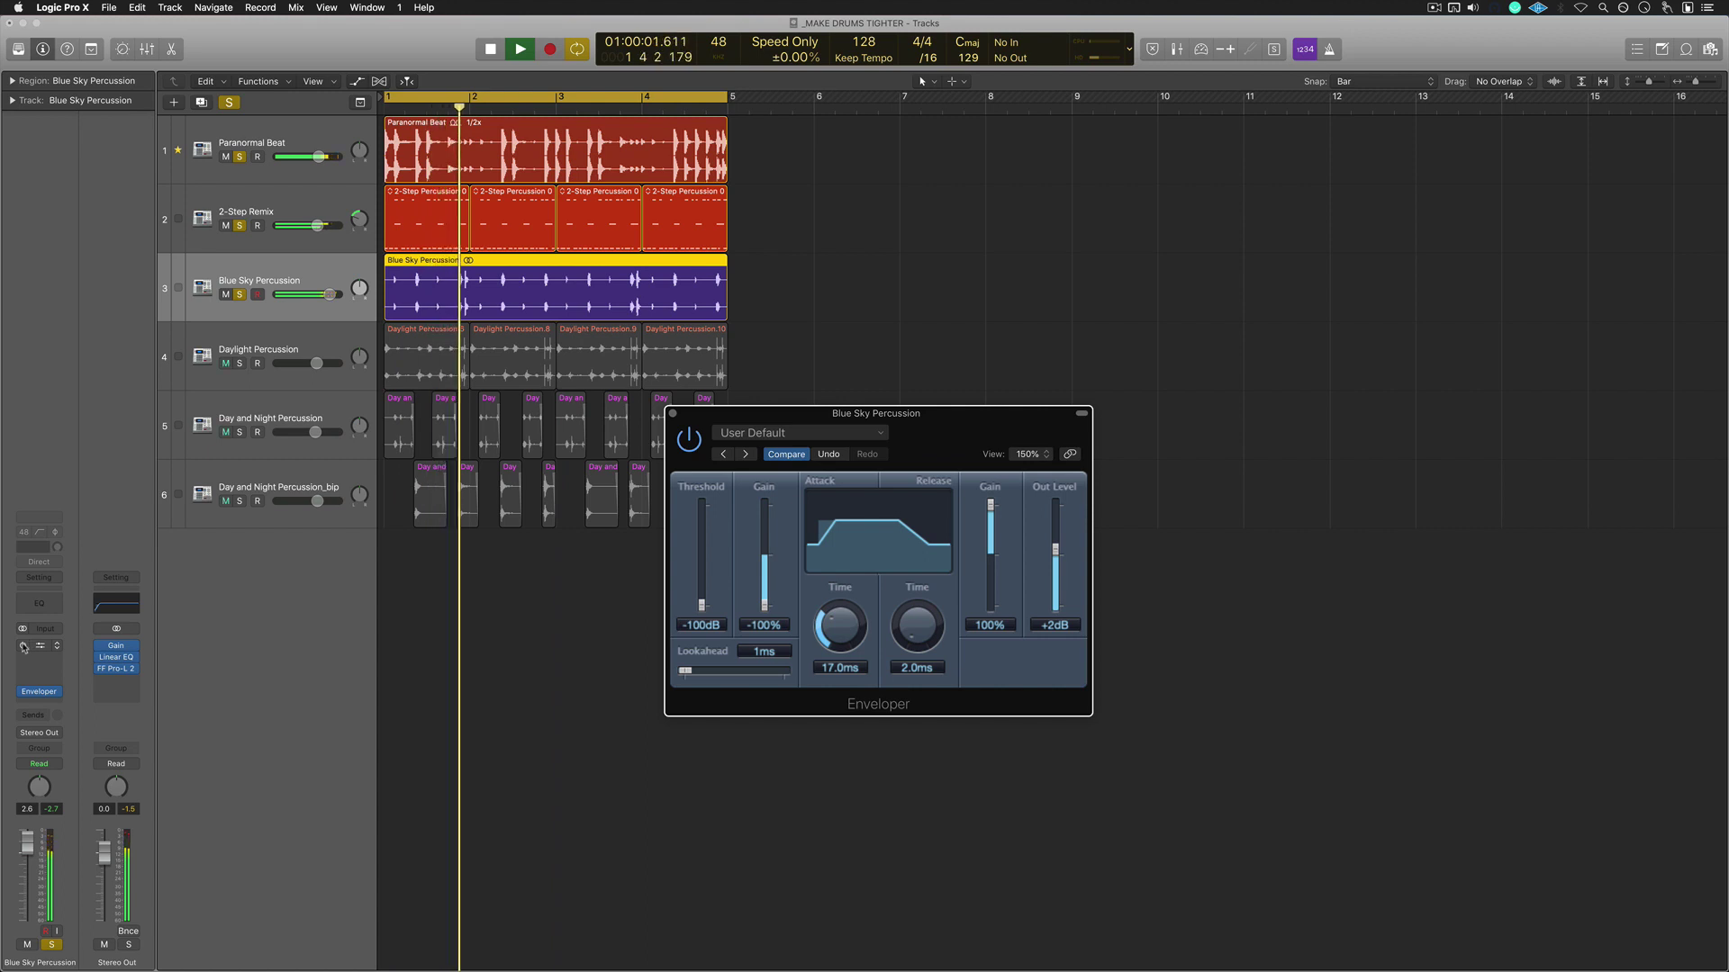
{"action": "left_click", "coordinate": [672, 415]}
- Activate Blue Sky Percussion's FF Pro-G gate and open and reposition its window
{"action": "left_click", "coordinate": [24, 645]}
{"action": "left_click", "coordinate": [40, 648]}
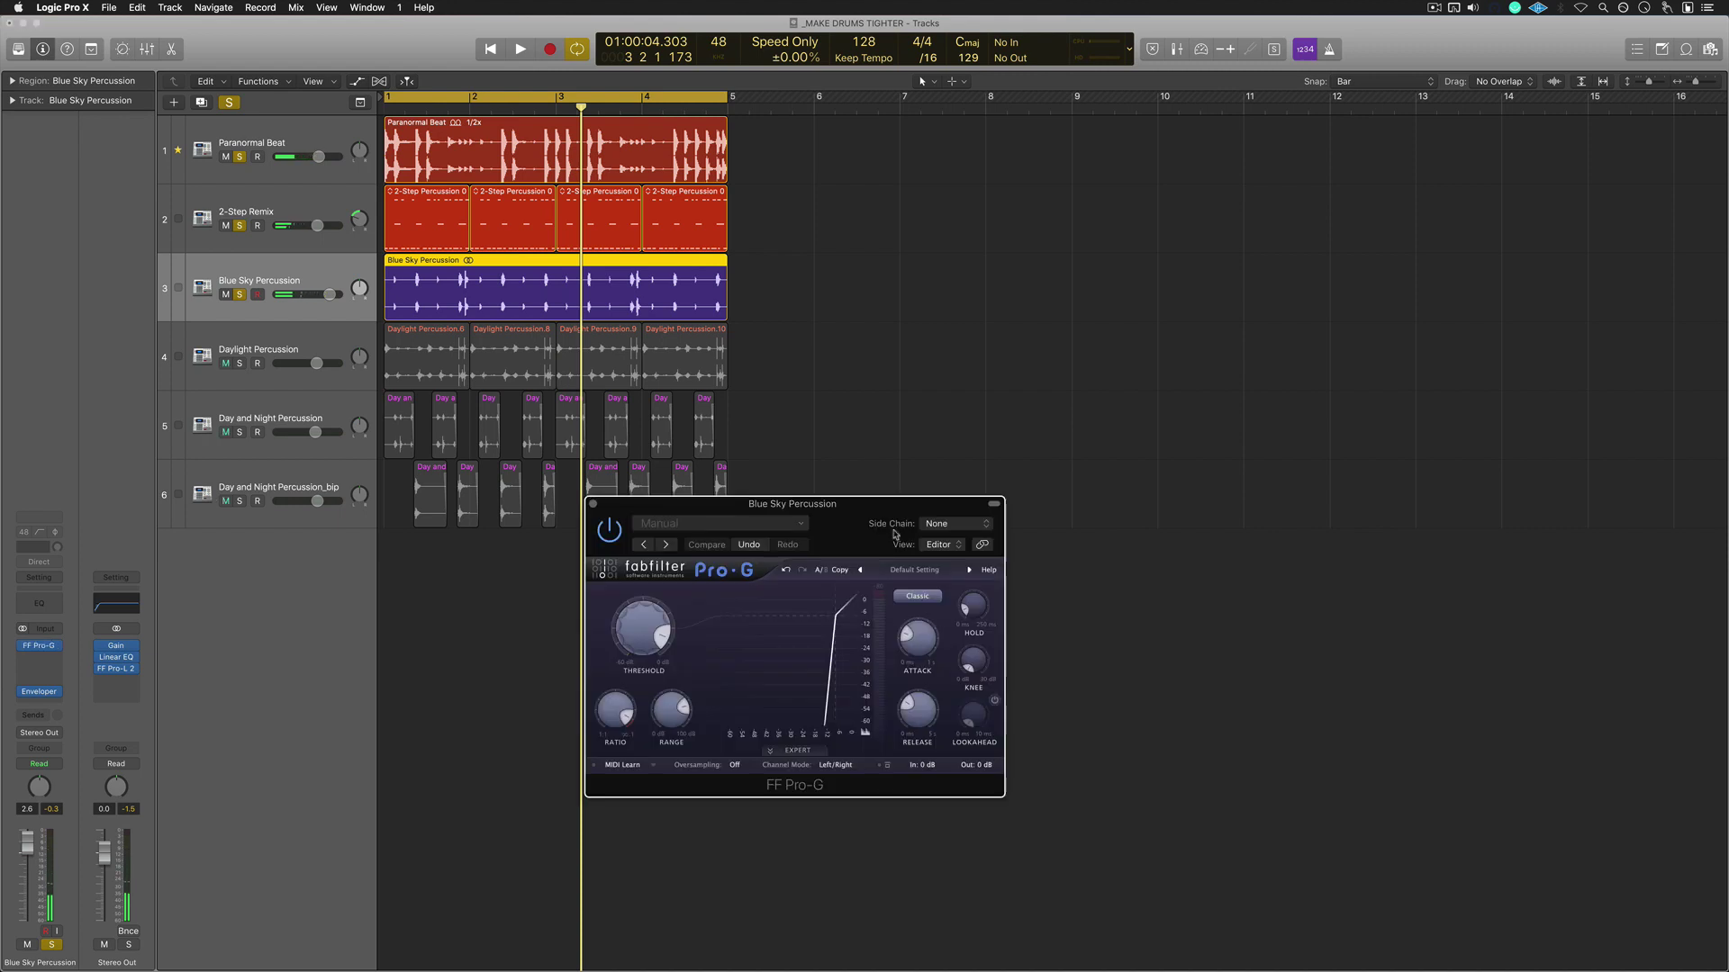
{"action": "left_click_drag", "start_coordinate": [824, 518], "coordinate": [720, 581]}
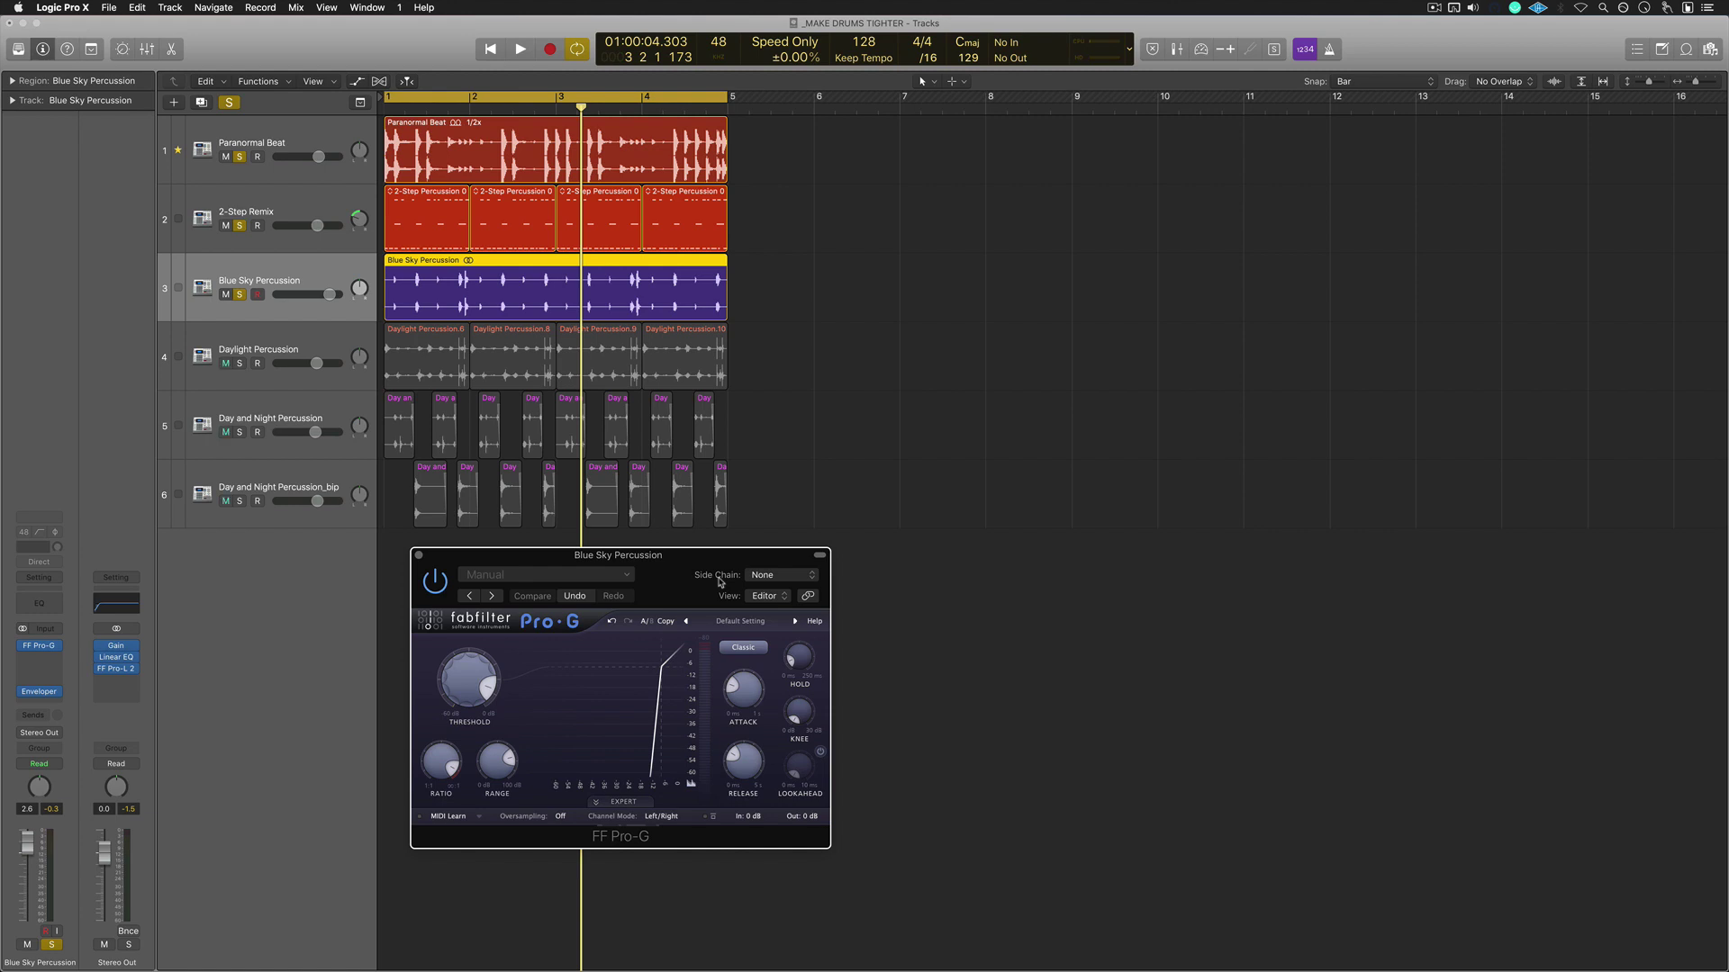
{"action": "left_click_drag", "start_coordinate": [694, 562], "coordinate": [719, 363]}
- Audition the Pro-G gate bypassed and re-enabled, compare with previous settings, then stop
{"action": "left_click", "coordinate": [462, 386]}
{"action": "key", "text": "space"}
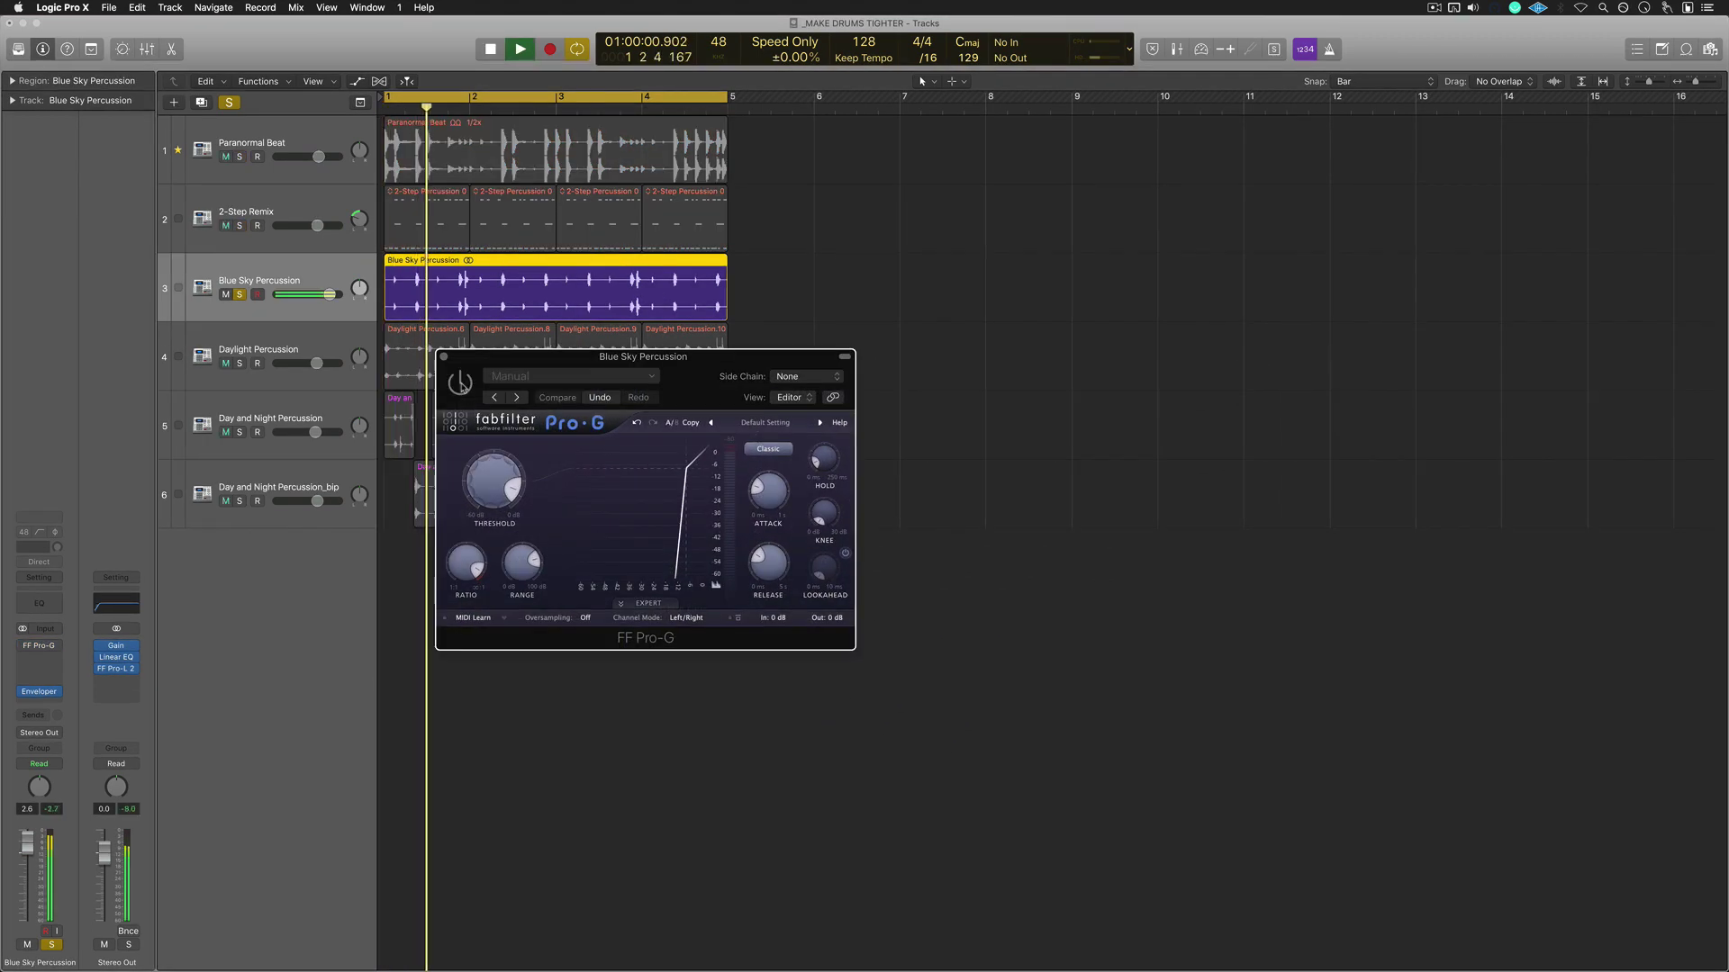
{"action": "left_click", "coordinate": [461, 384]}
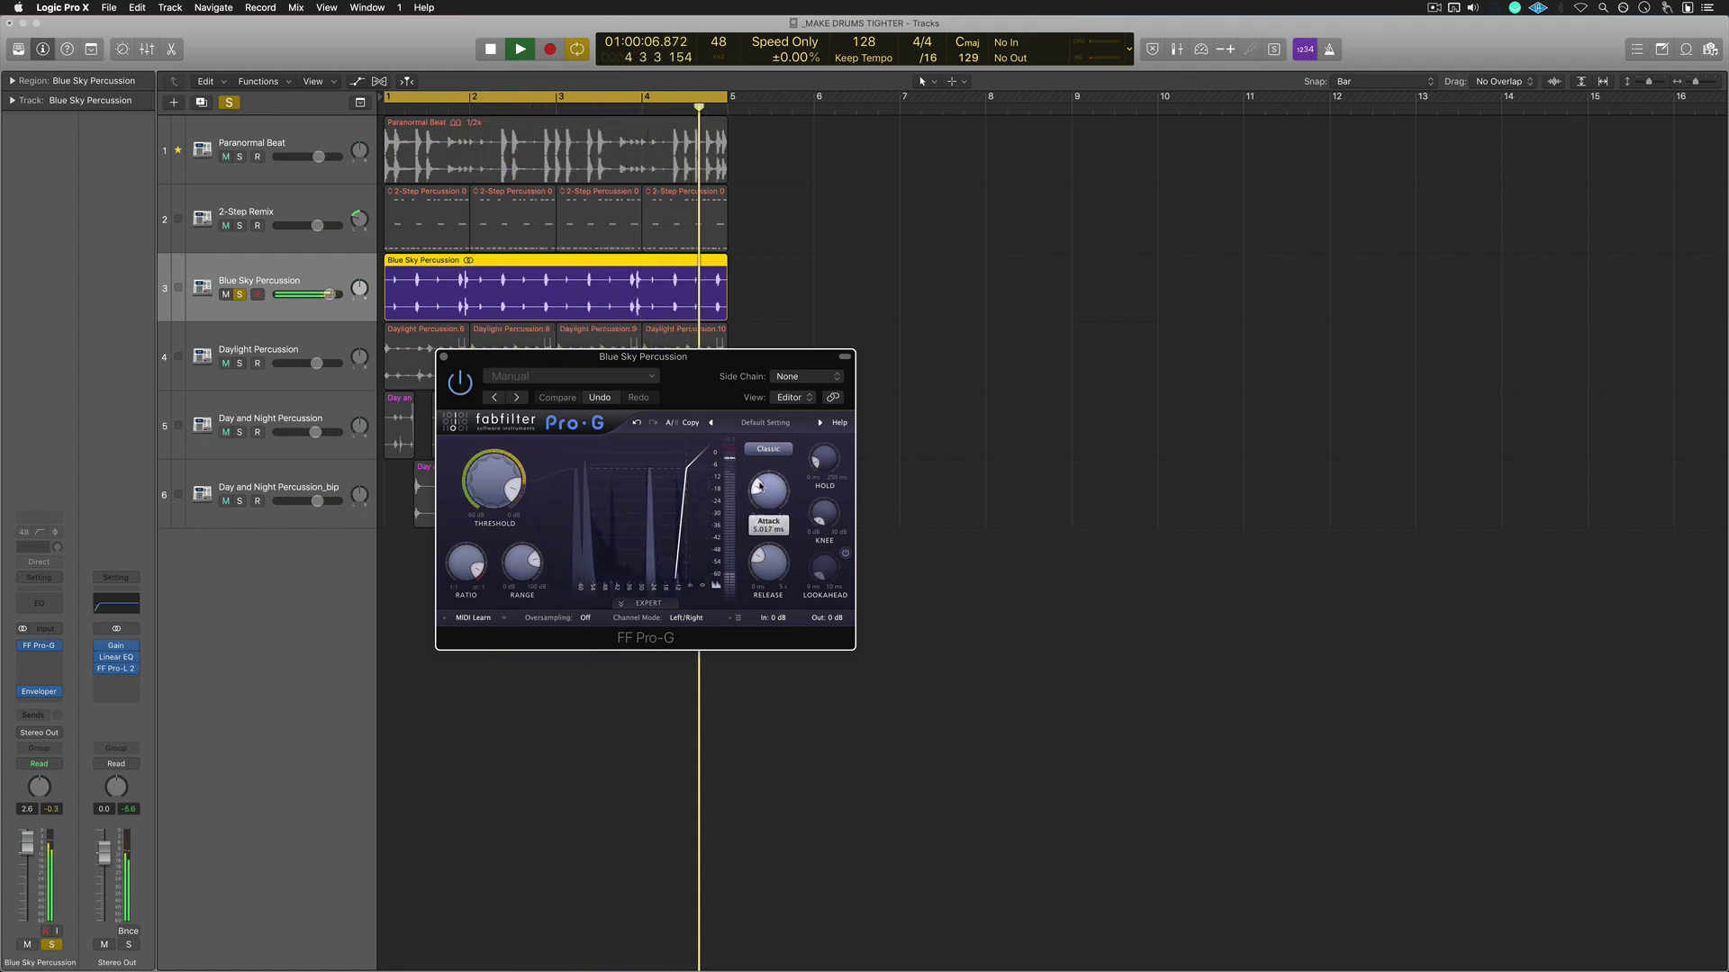
{"action": "left_click", "coordinate": [771, 561]}
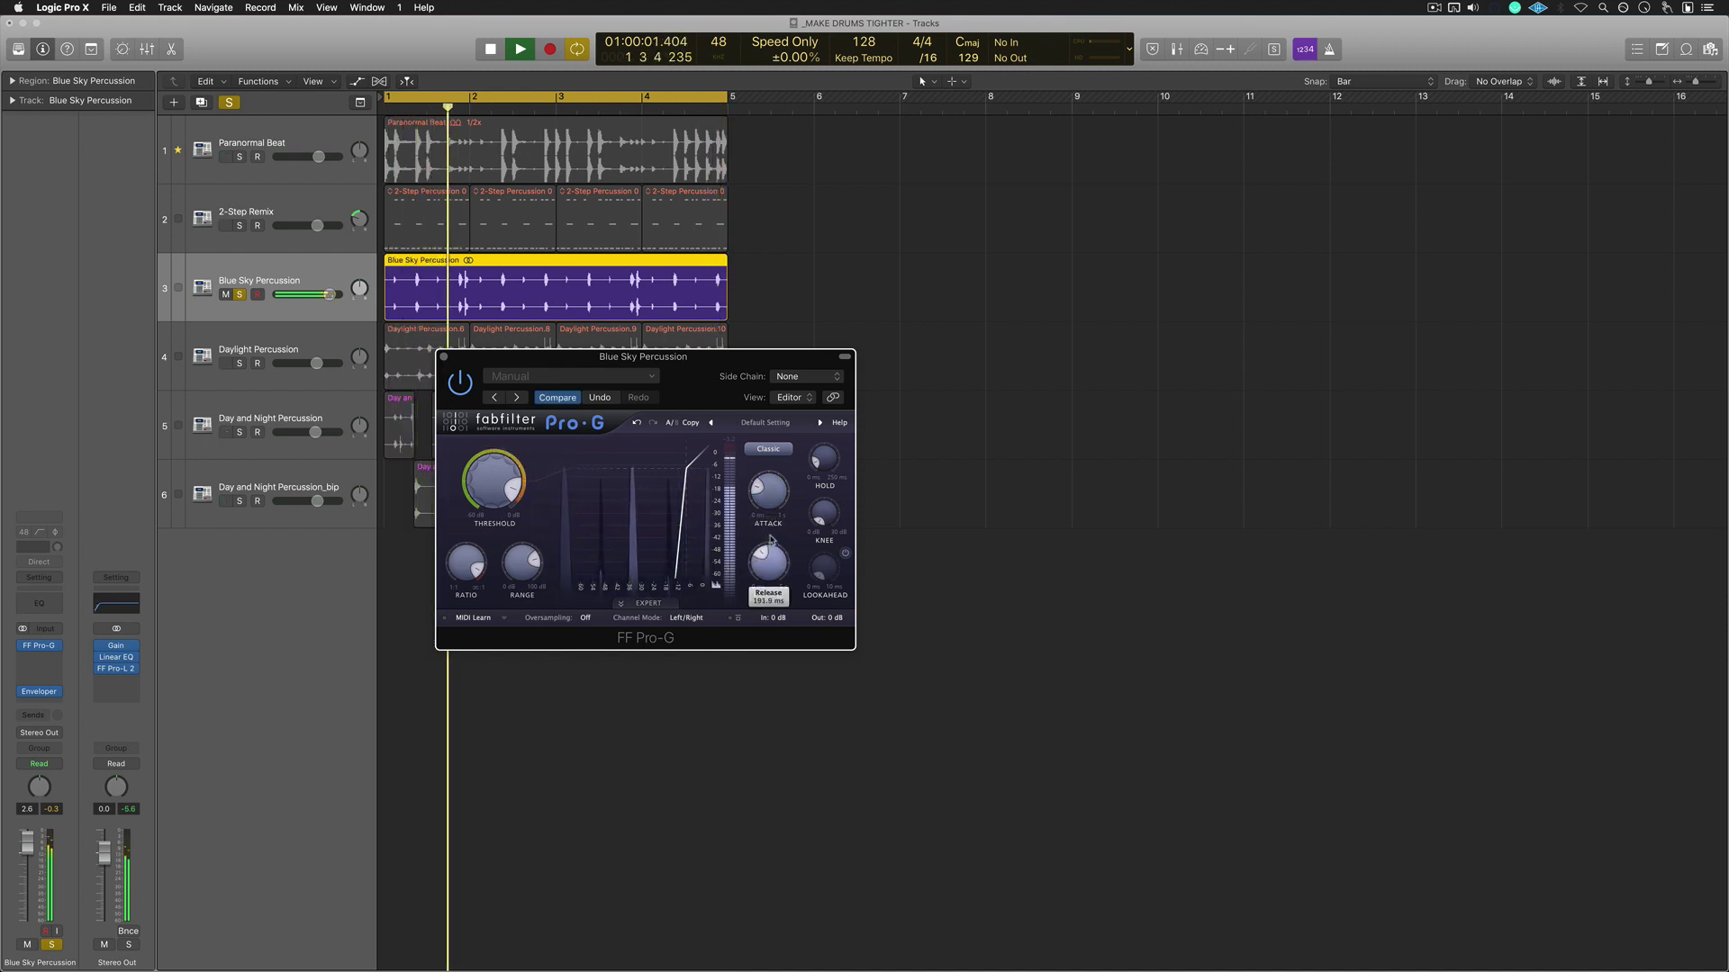
{"action": "key", "text": "space"}
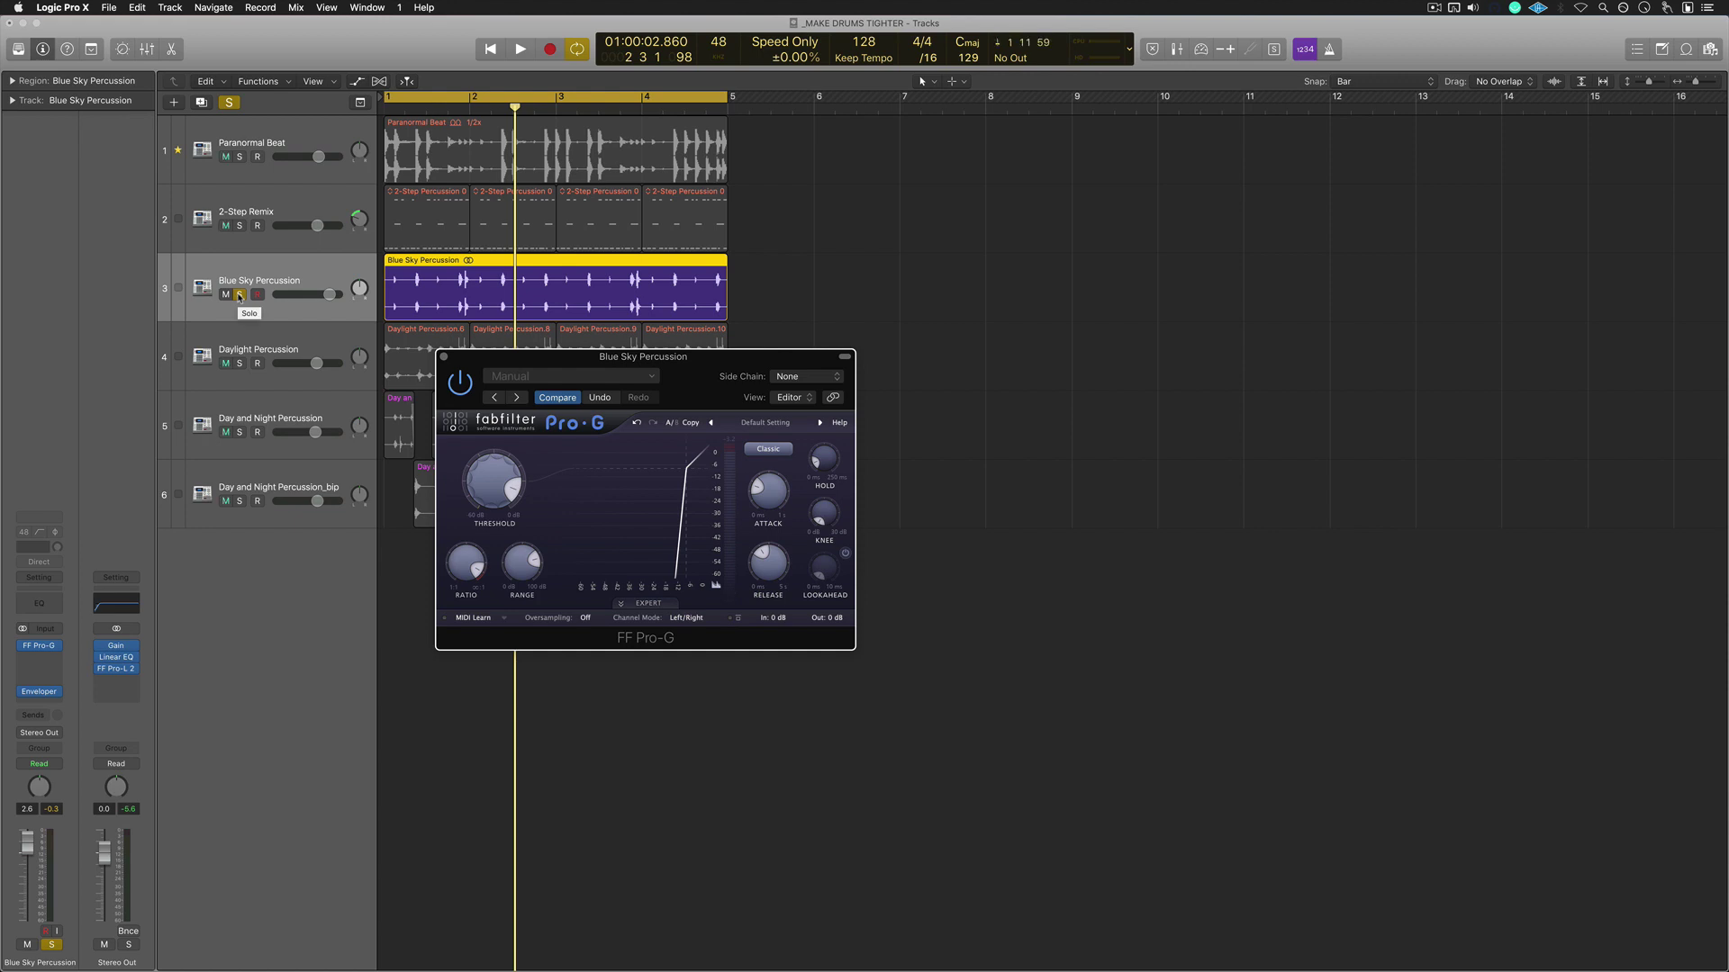
- Solo Paranormal Beat, 2-Step Remix and Blue Sky Percussion together and start playback
{"action": "left_click", "coordinate": [240, 295]}
{"action": "left_click", "coordinate": [239, 157]}
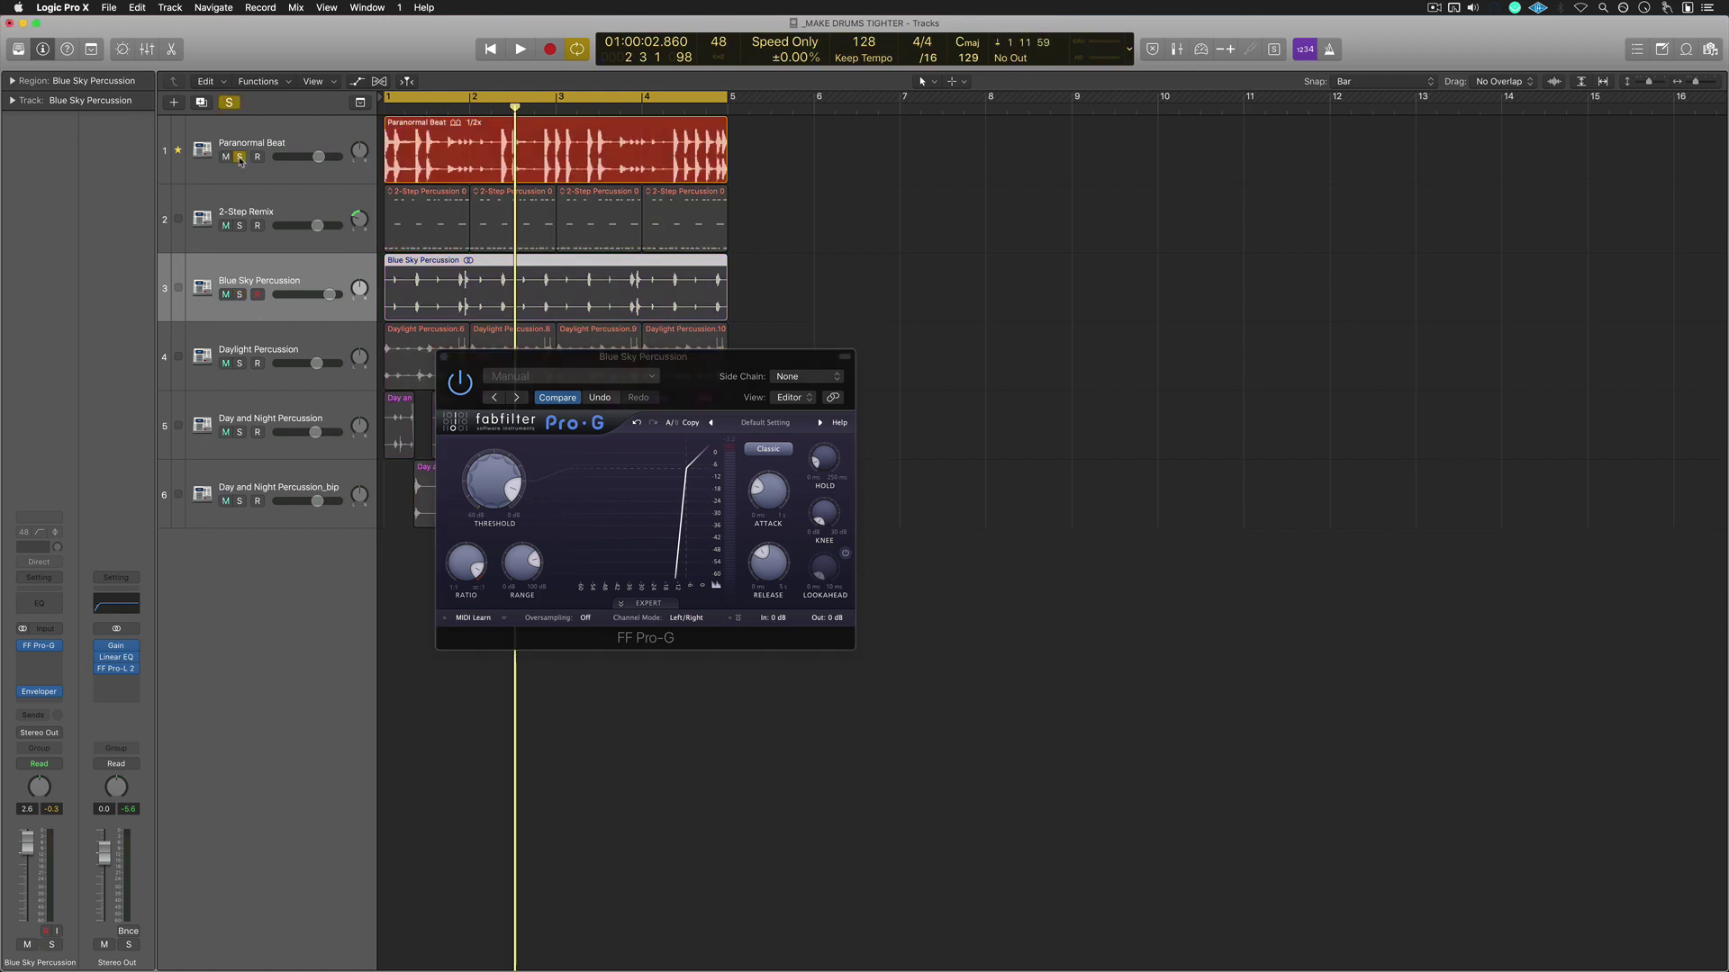
{"action": "left_click", "coordinate": [239, 226]}
{"action": "left_click", "coordinate": [239, 295]}
{"action": "key", "text": "space"}
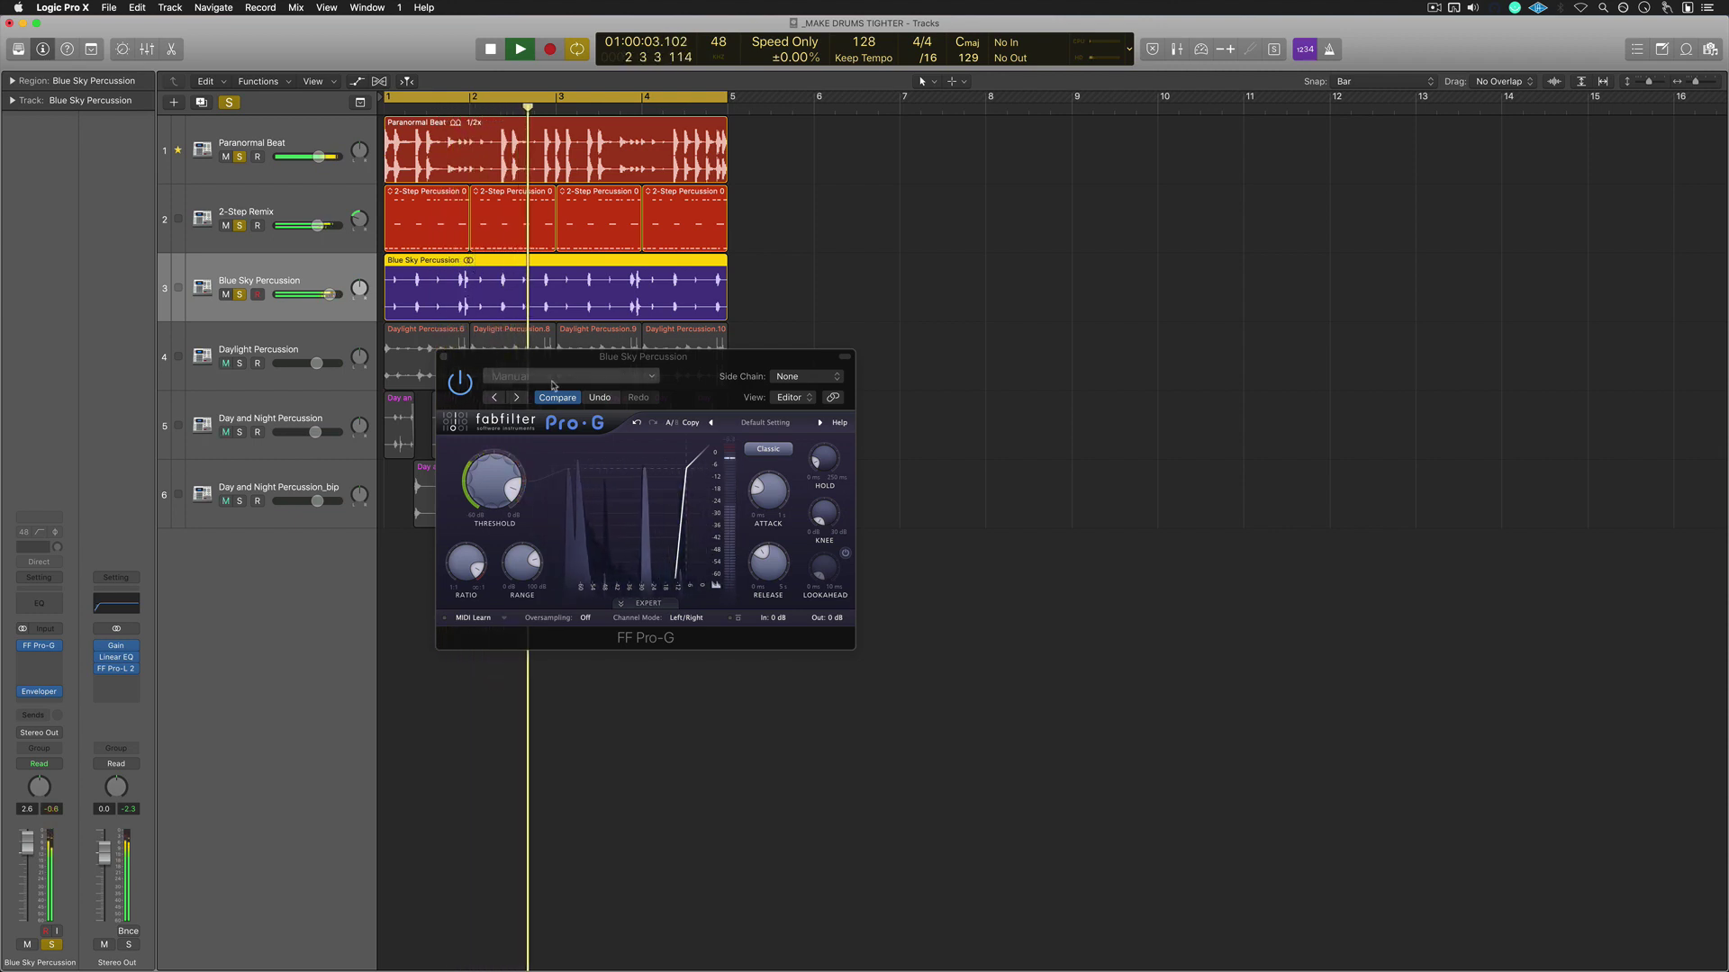
- Toggle the Pro-G gate off and back on during playback, then stop
{"action": "left_click", "coordinate": [460, 382]}
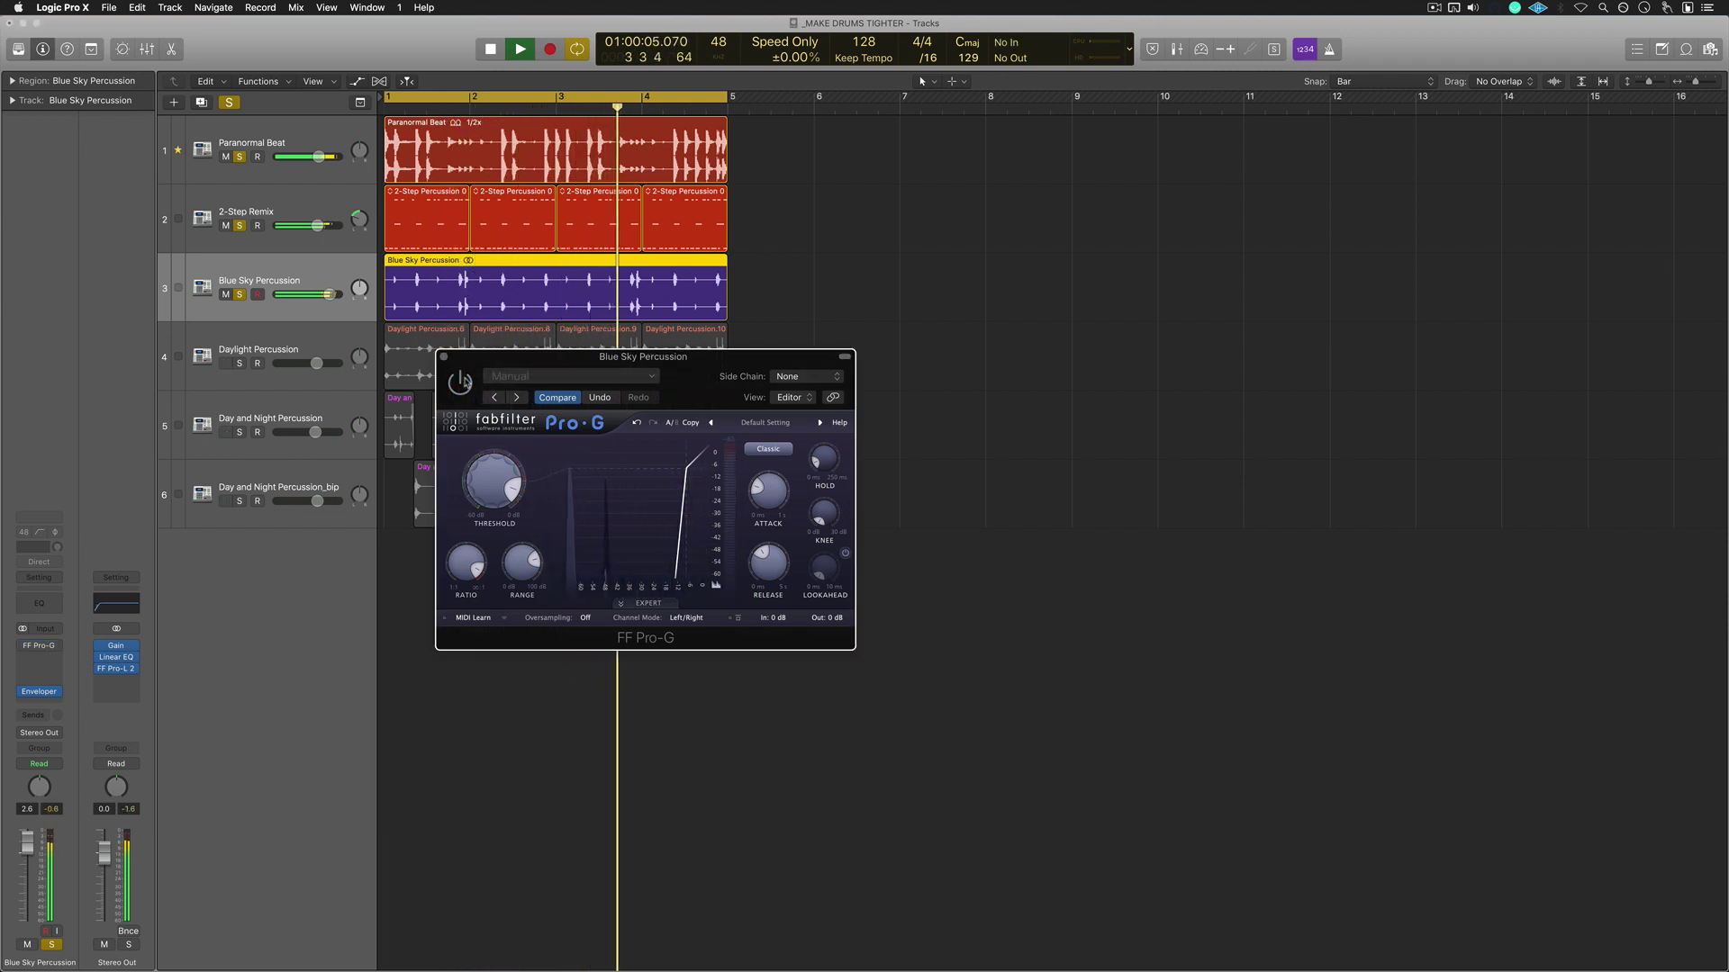
{"action": "left_click", "coordinate": [460, 383]}
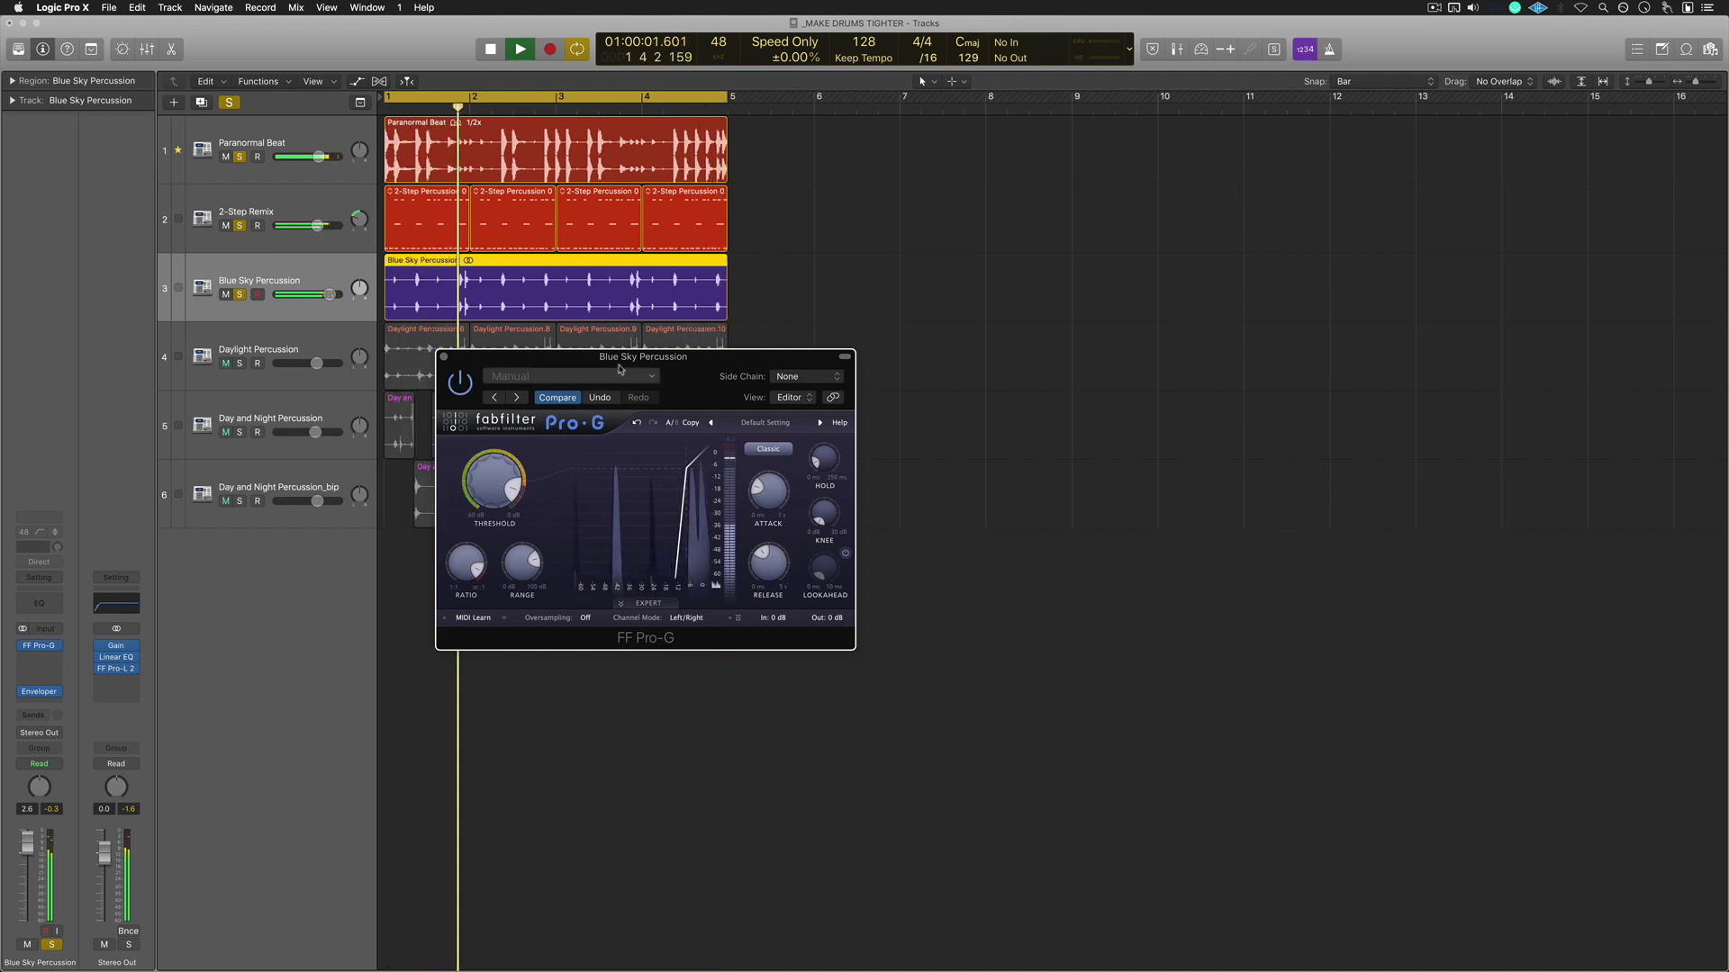
{"action": "left_click_drag", "start_coordinate": [726, 357], "coordinate": [720, 385]}
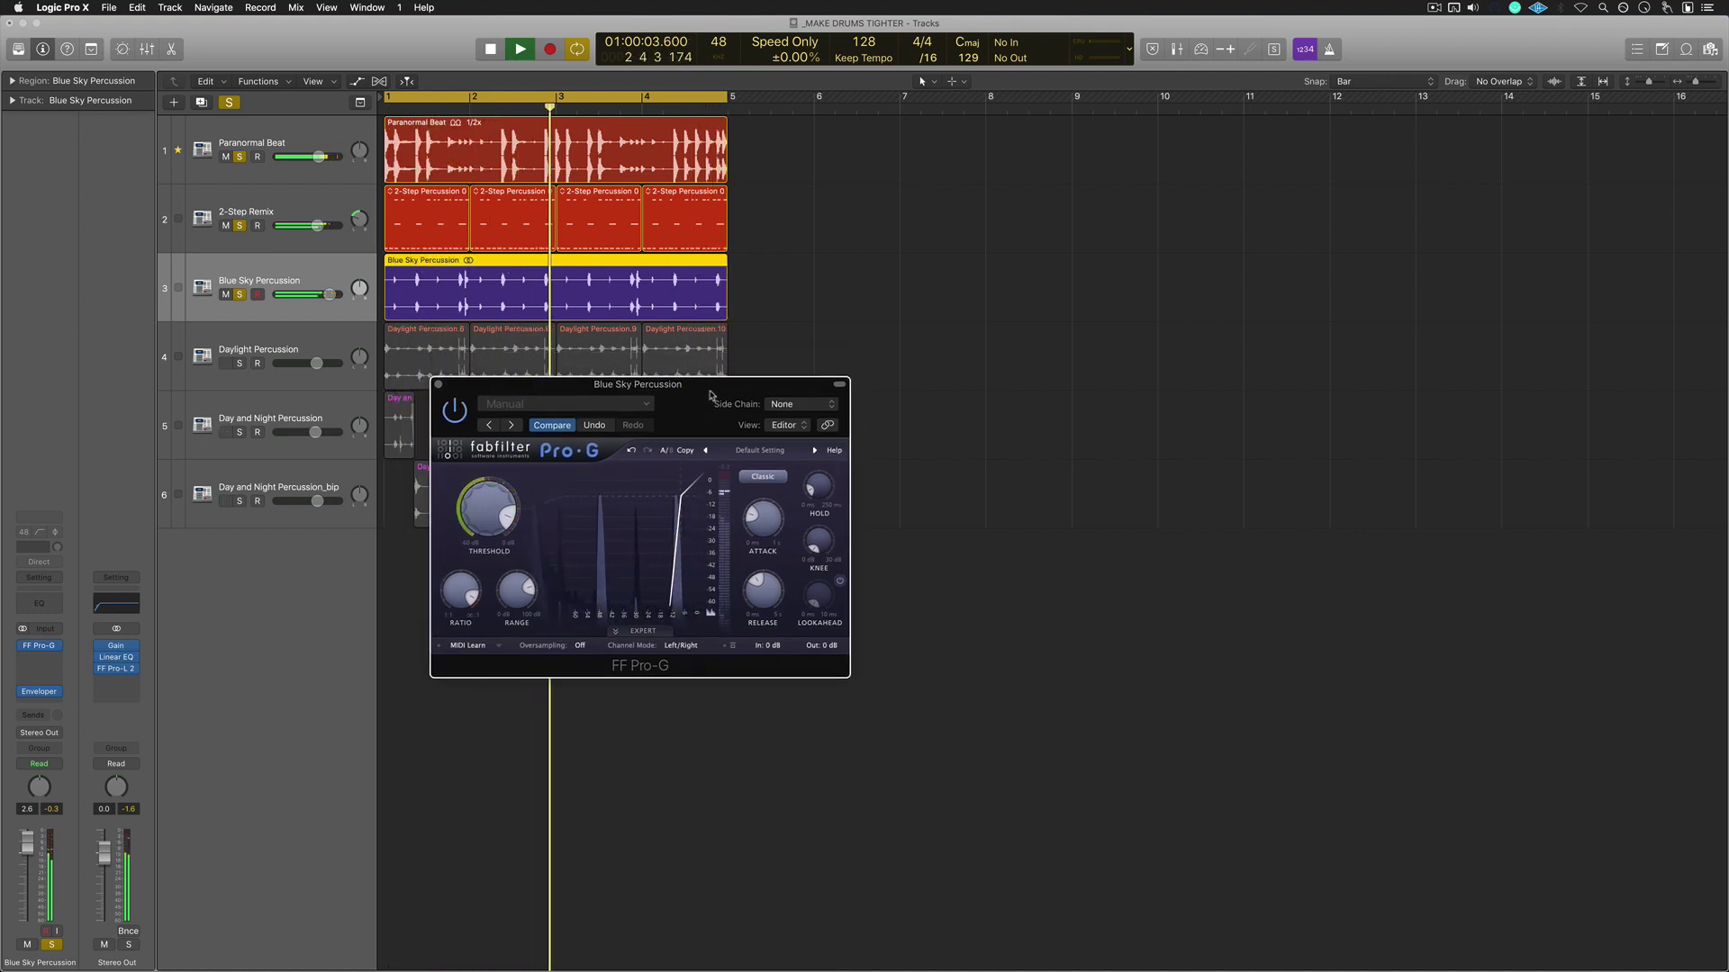
{"action": "key", "text": "space"}
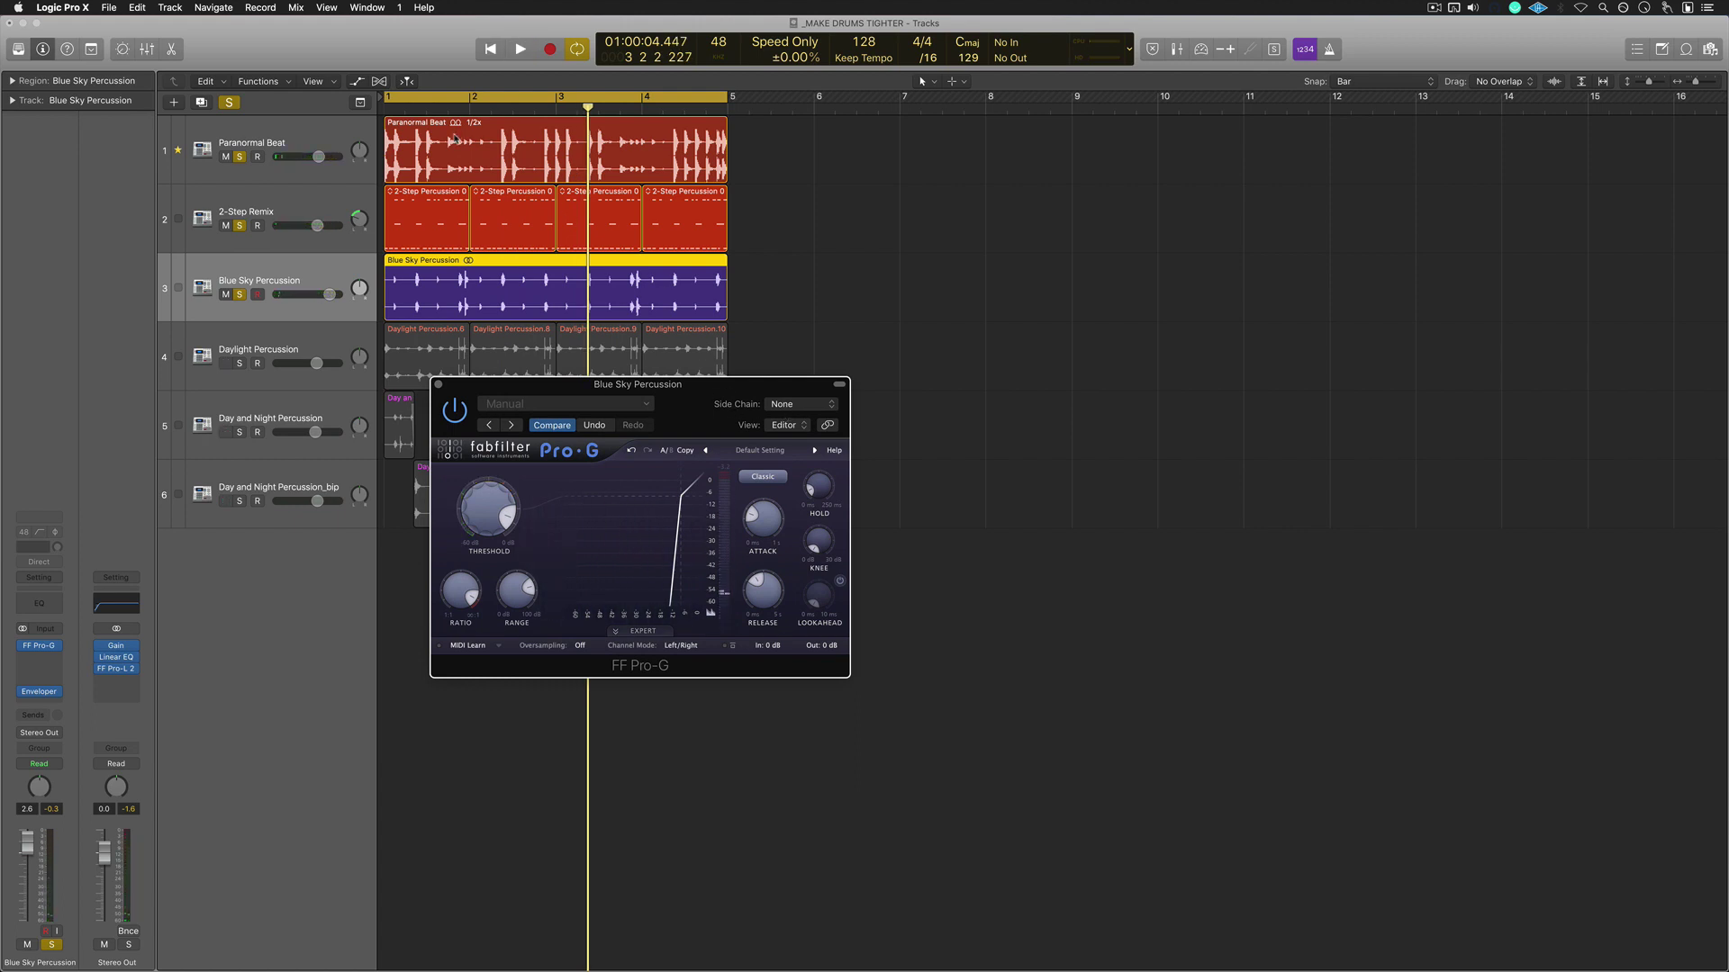
- Solo Daylight Percussion on its own and play it back from the start
{"action": "left_click", "coordinate": [439, 385]}
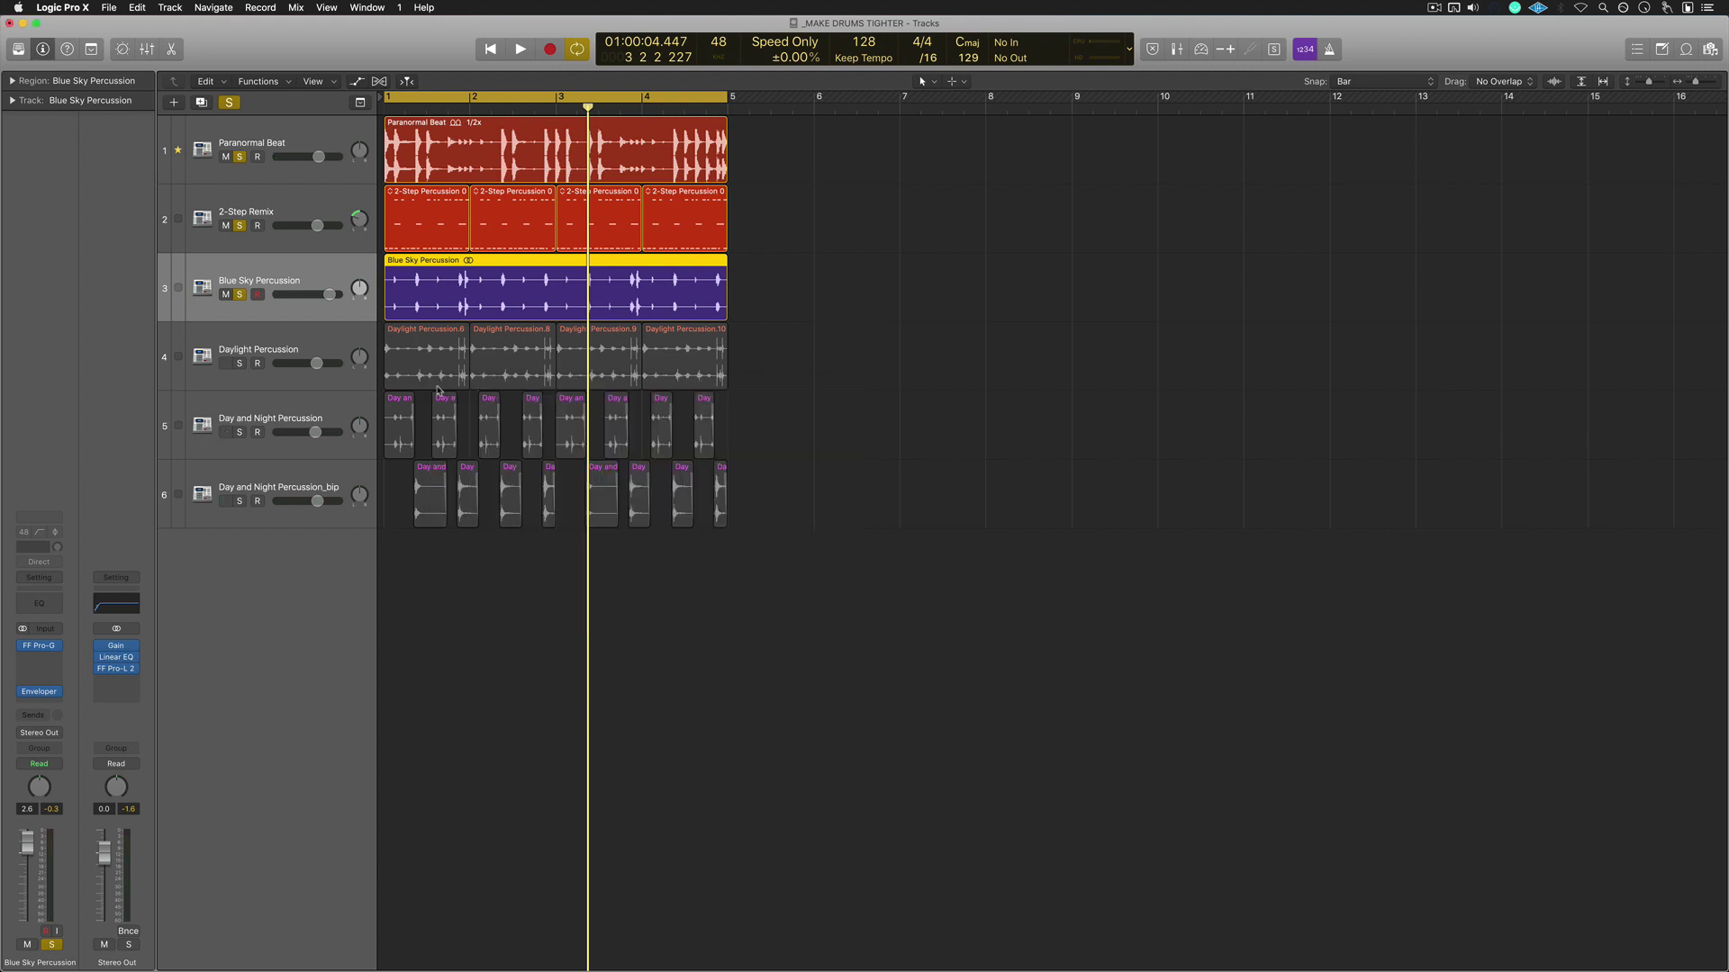
{"action": "left_click", "coordinate": [253, 345]}
{"action": "left_click", "coordinate": [239, 364]}
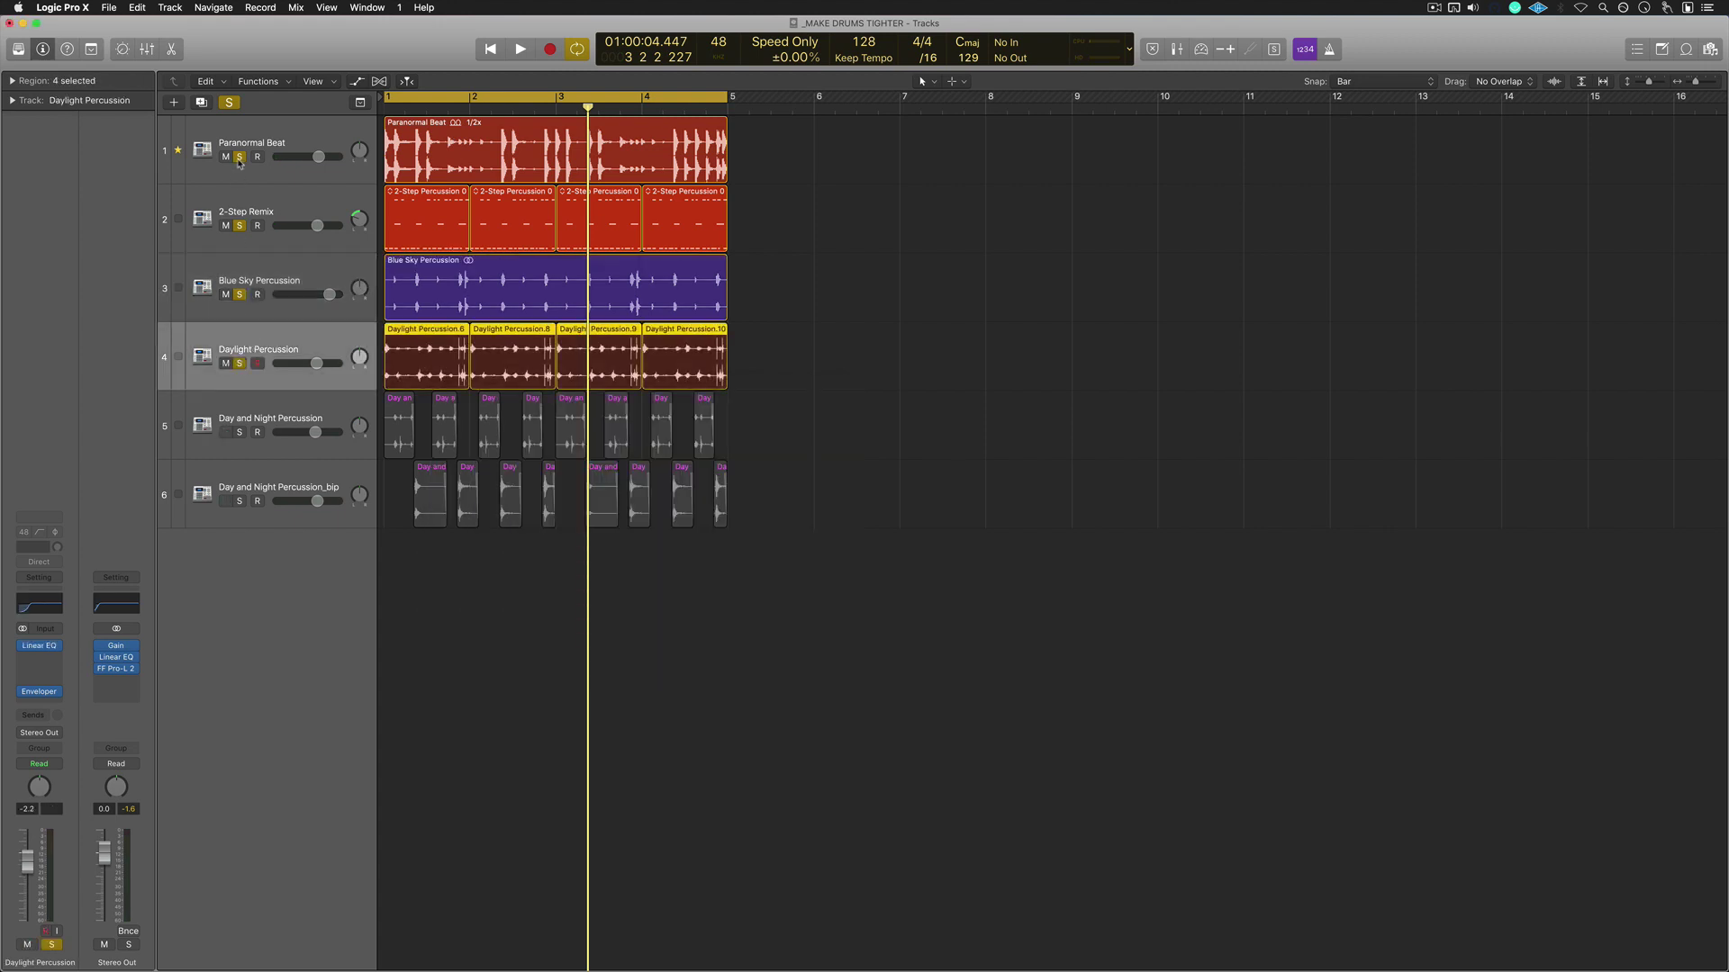
{"action": "left_click_drag", "start_coordinate": [240, 158], "coordinate": [241, 272]}
{"action": "key", "text": "Return"}
{"action": "key", "text": "space"}
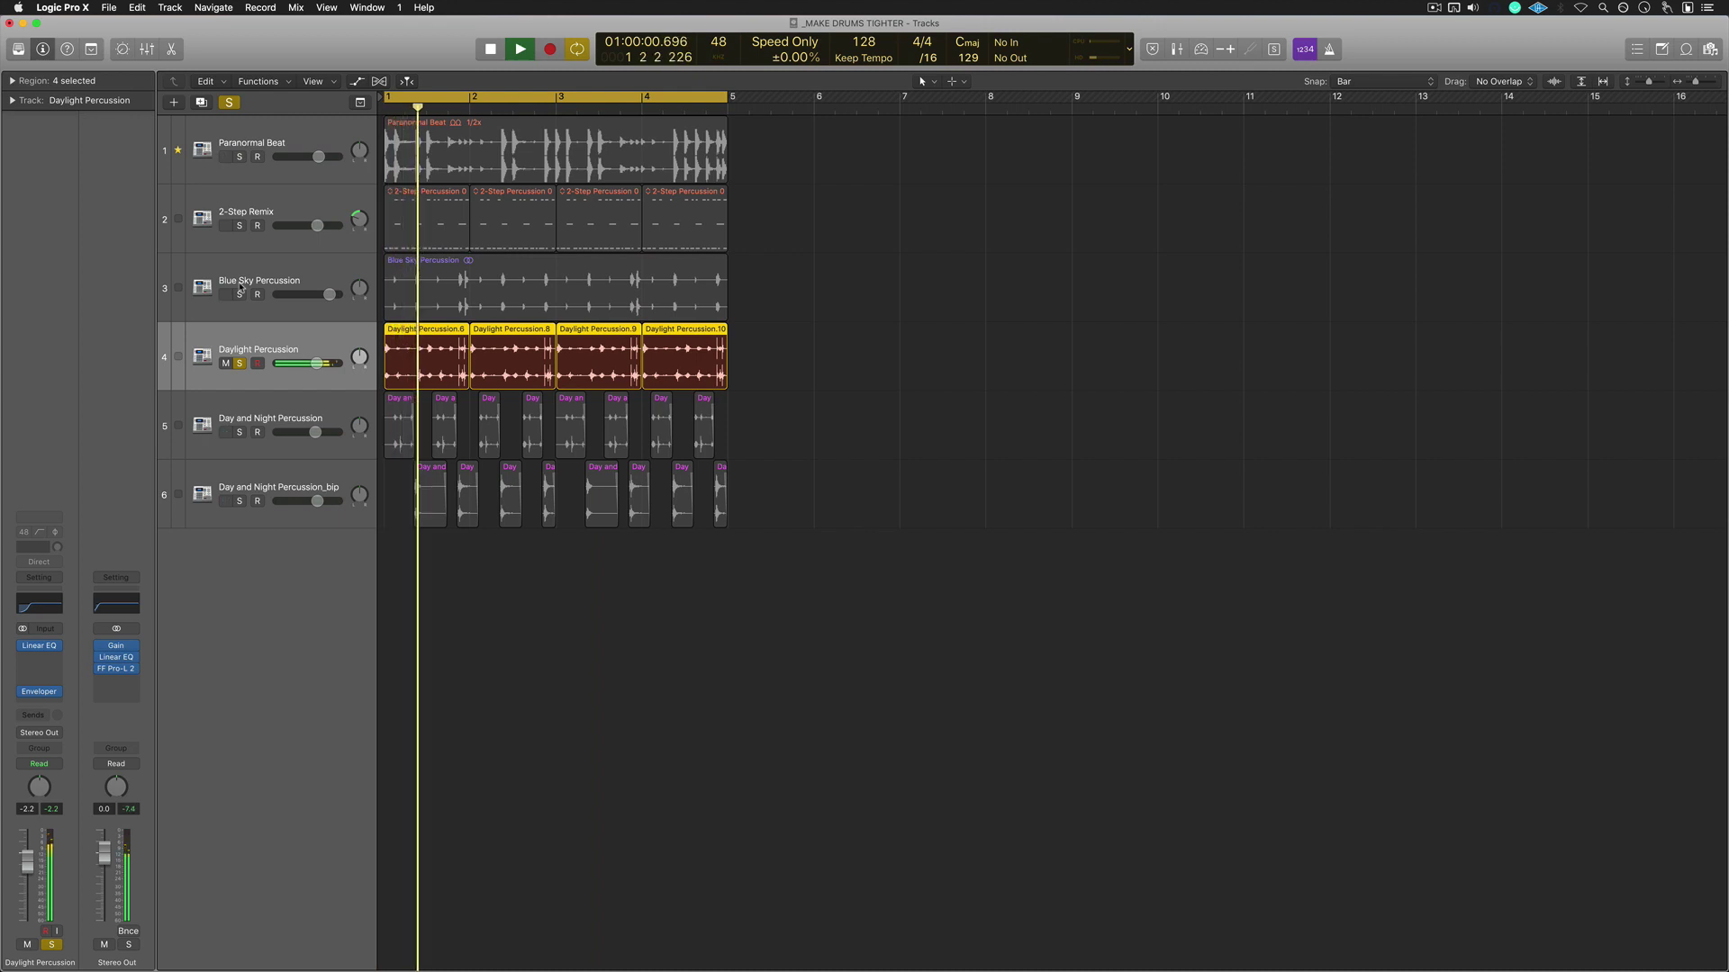
{"action": "key", "text": "space"}
- Re-solo the first three tracks and play them with Daylight Percussion
{"action": "left_click_drag", "start_coordinate": [239, 157], "coordinate": [243, 297]}
{"action": "key", "text": "Return"}
{"action": "key", "text": "space"}
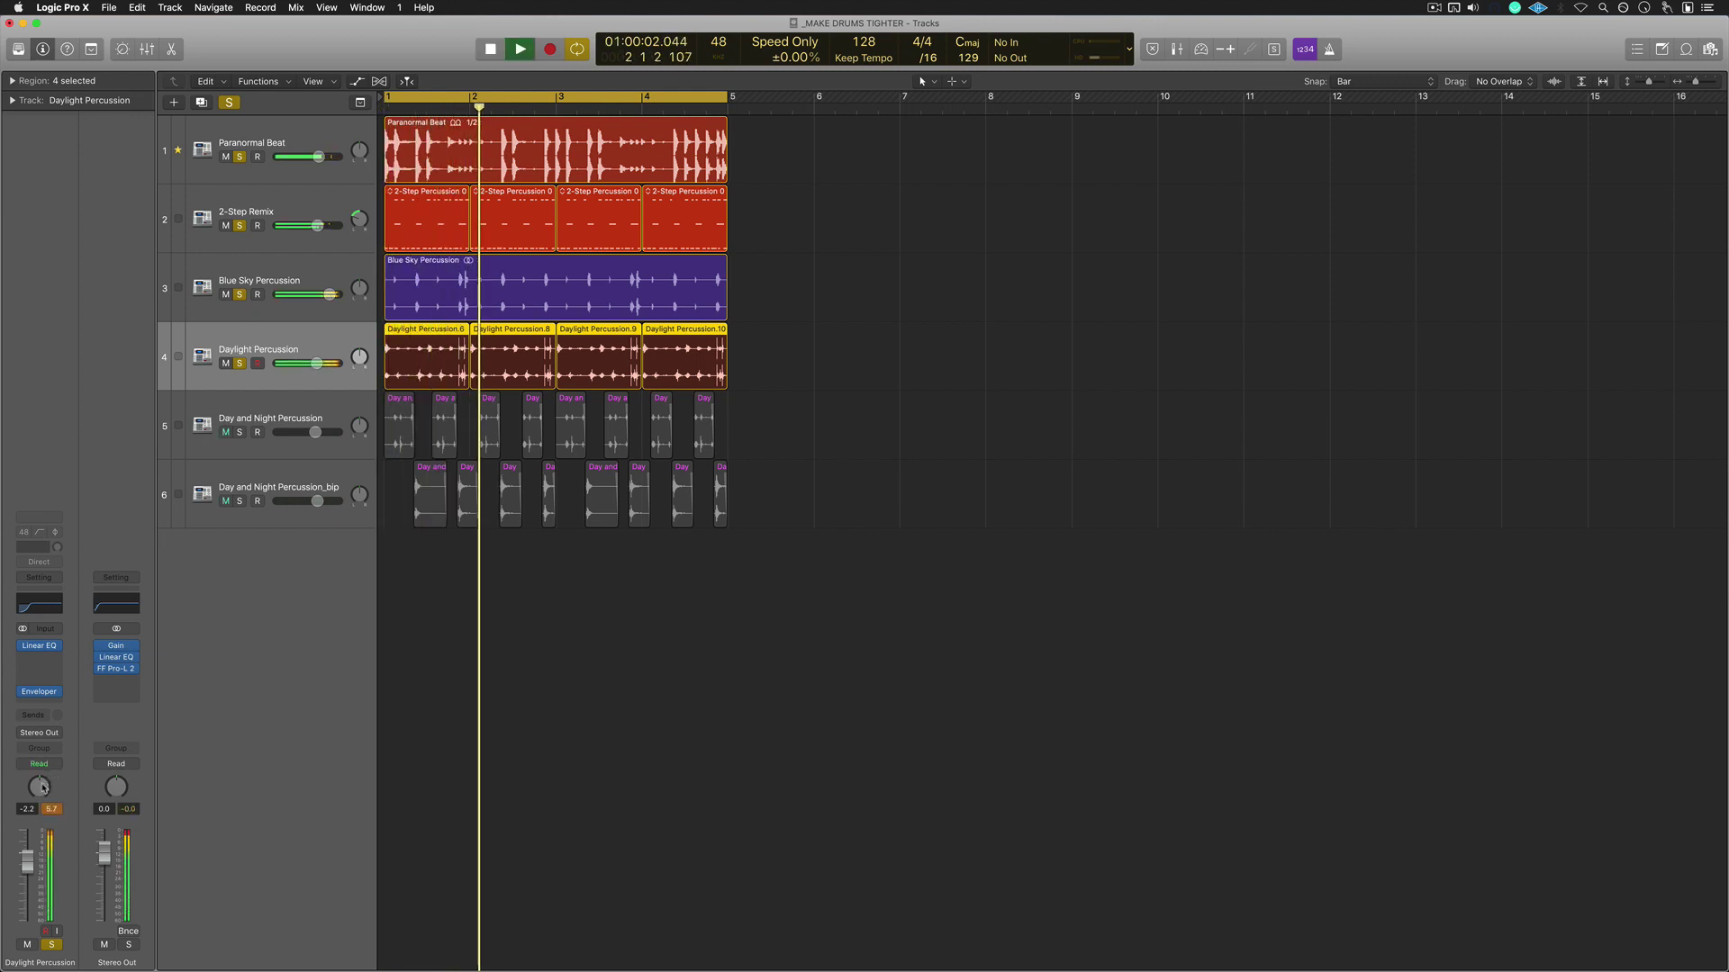
{"action": "key", "text": "space"}
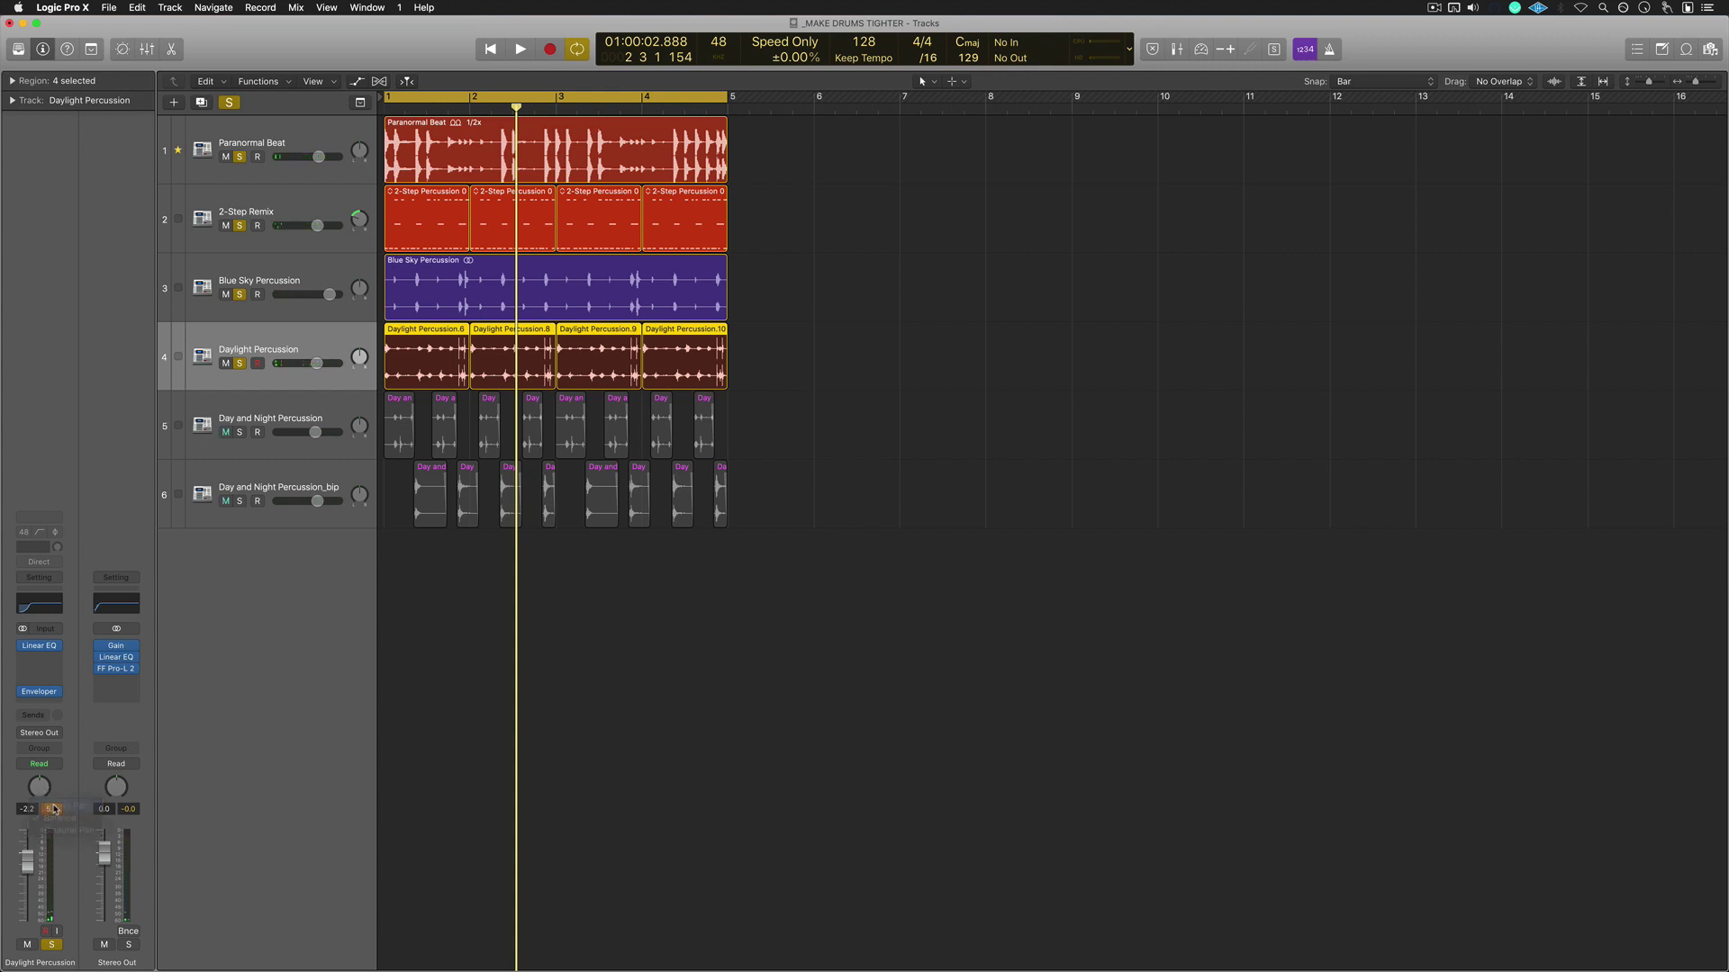
- Lower the Daylight Percussion channel volume to -14.8 dB and play back from bar 1
{"action": "left_click_drag", "start_coordinate": [42, 789], "coordinate": [55, 810]}
{"action": "key", "text": "space"}
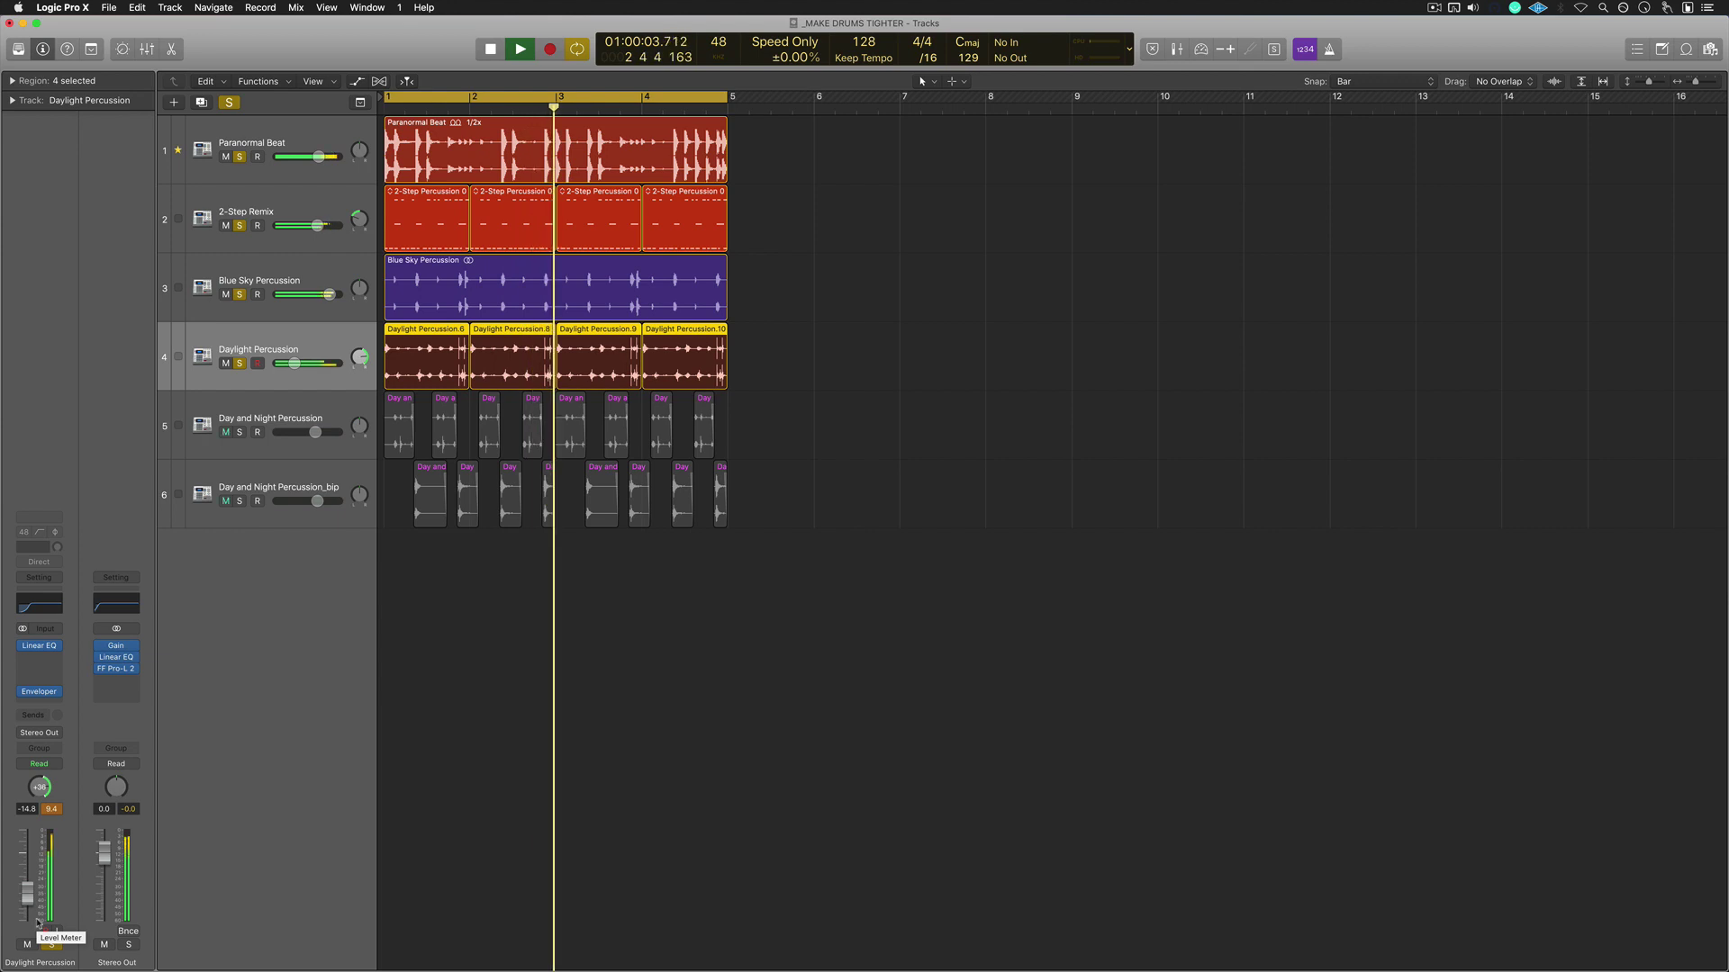
{"action": "key", "text": "space"}
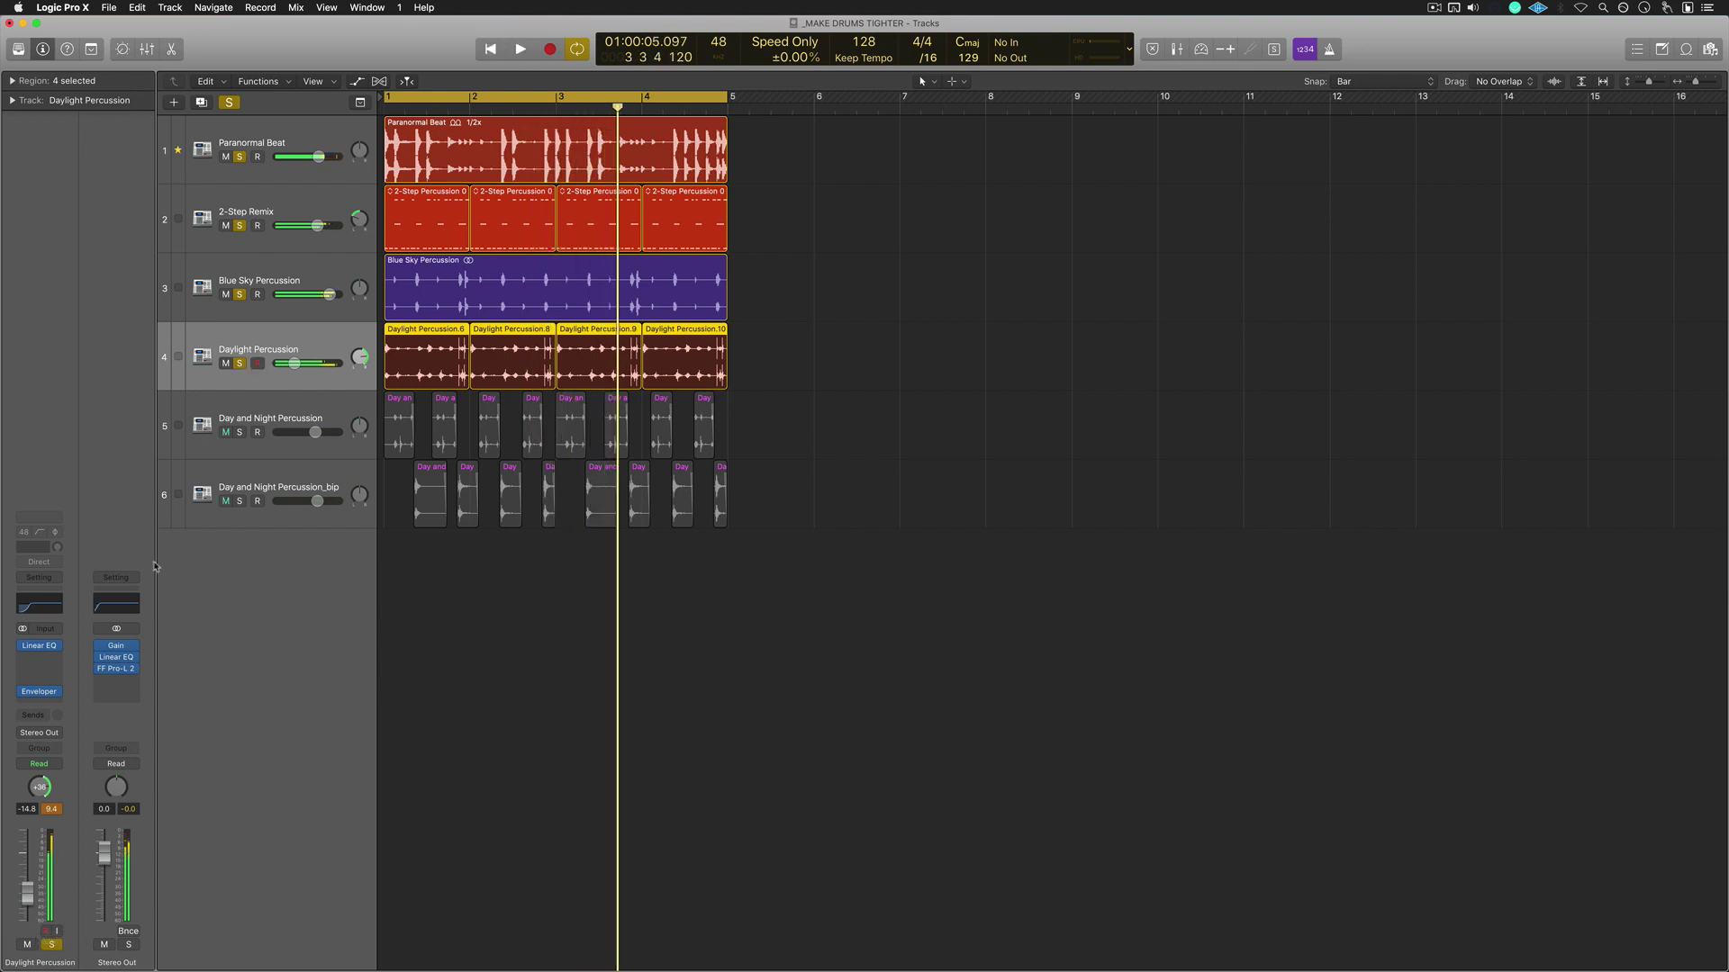
- Unsolo the first three tracks, raise Daylight Percussion's Enveloper release gain to 100%, and play
{"action": "left_click", "coordinate": [39, 692]}
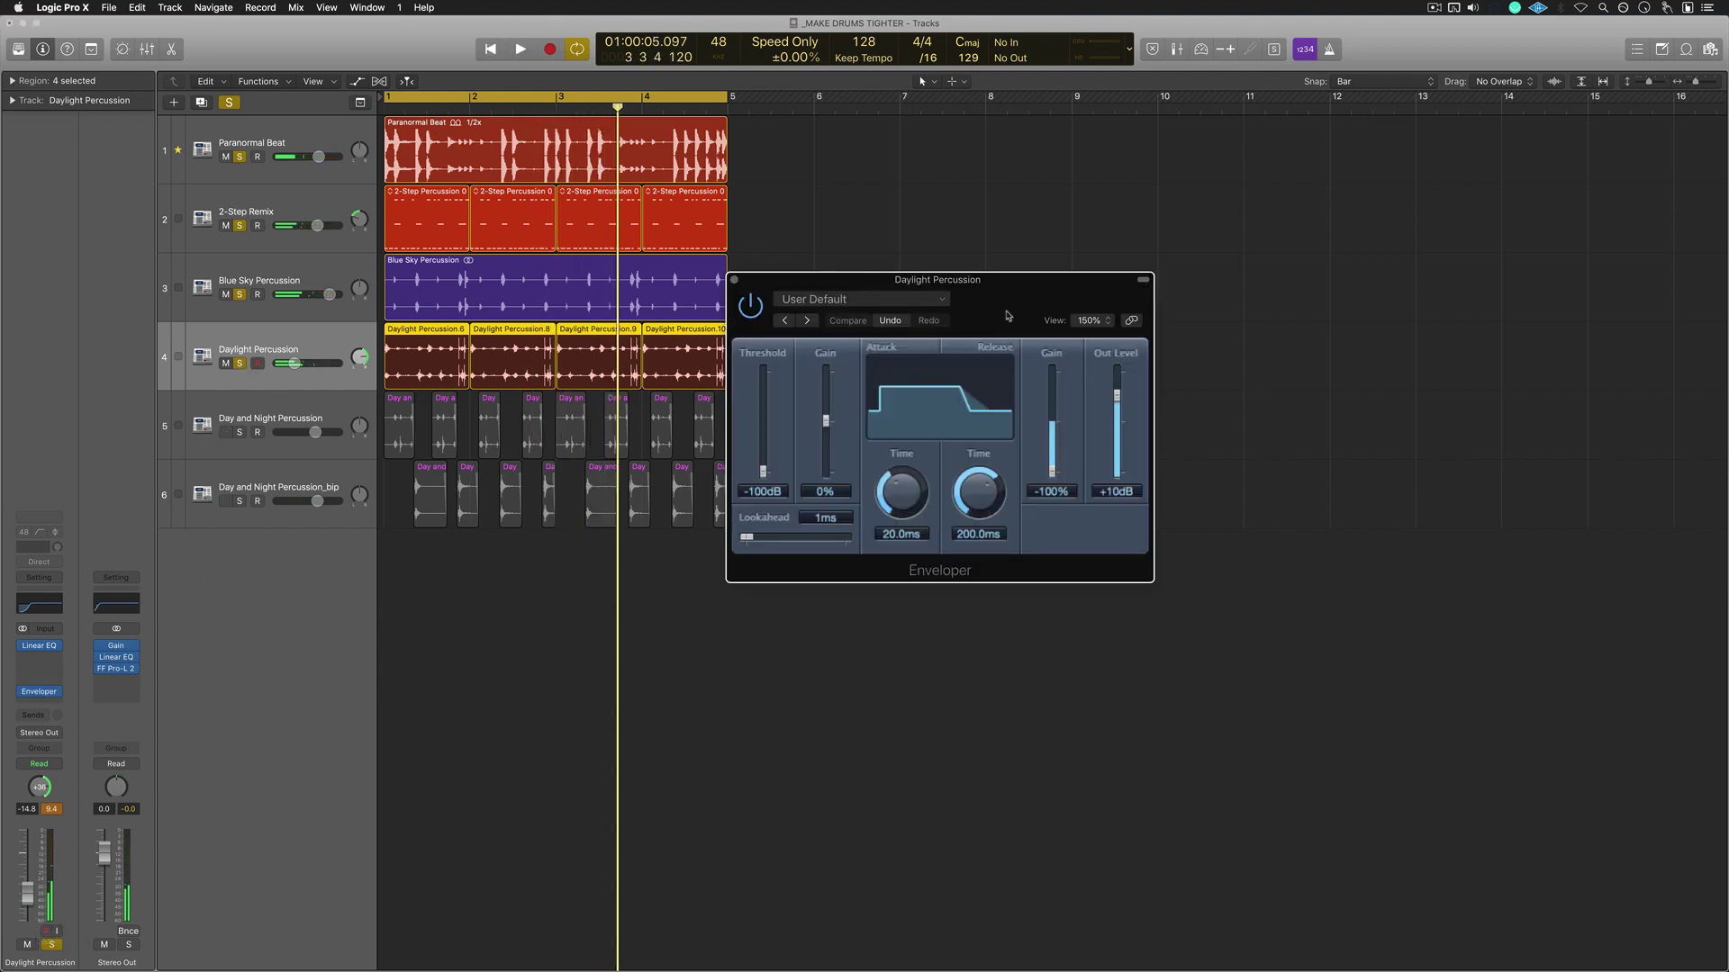
{"action": "left_click_drag", "start_coordinate": [1009, 315], "coordinate": [1057, 299]}
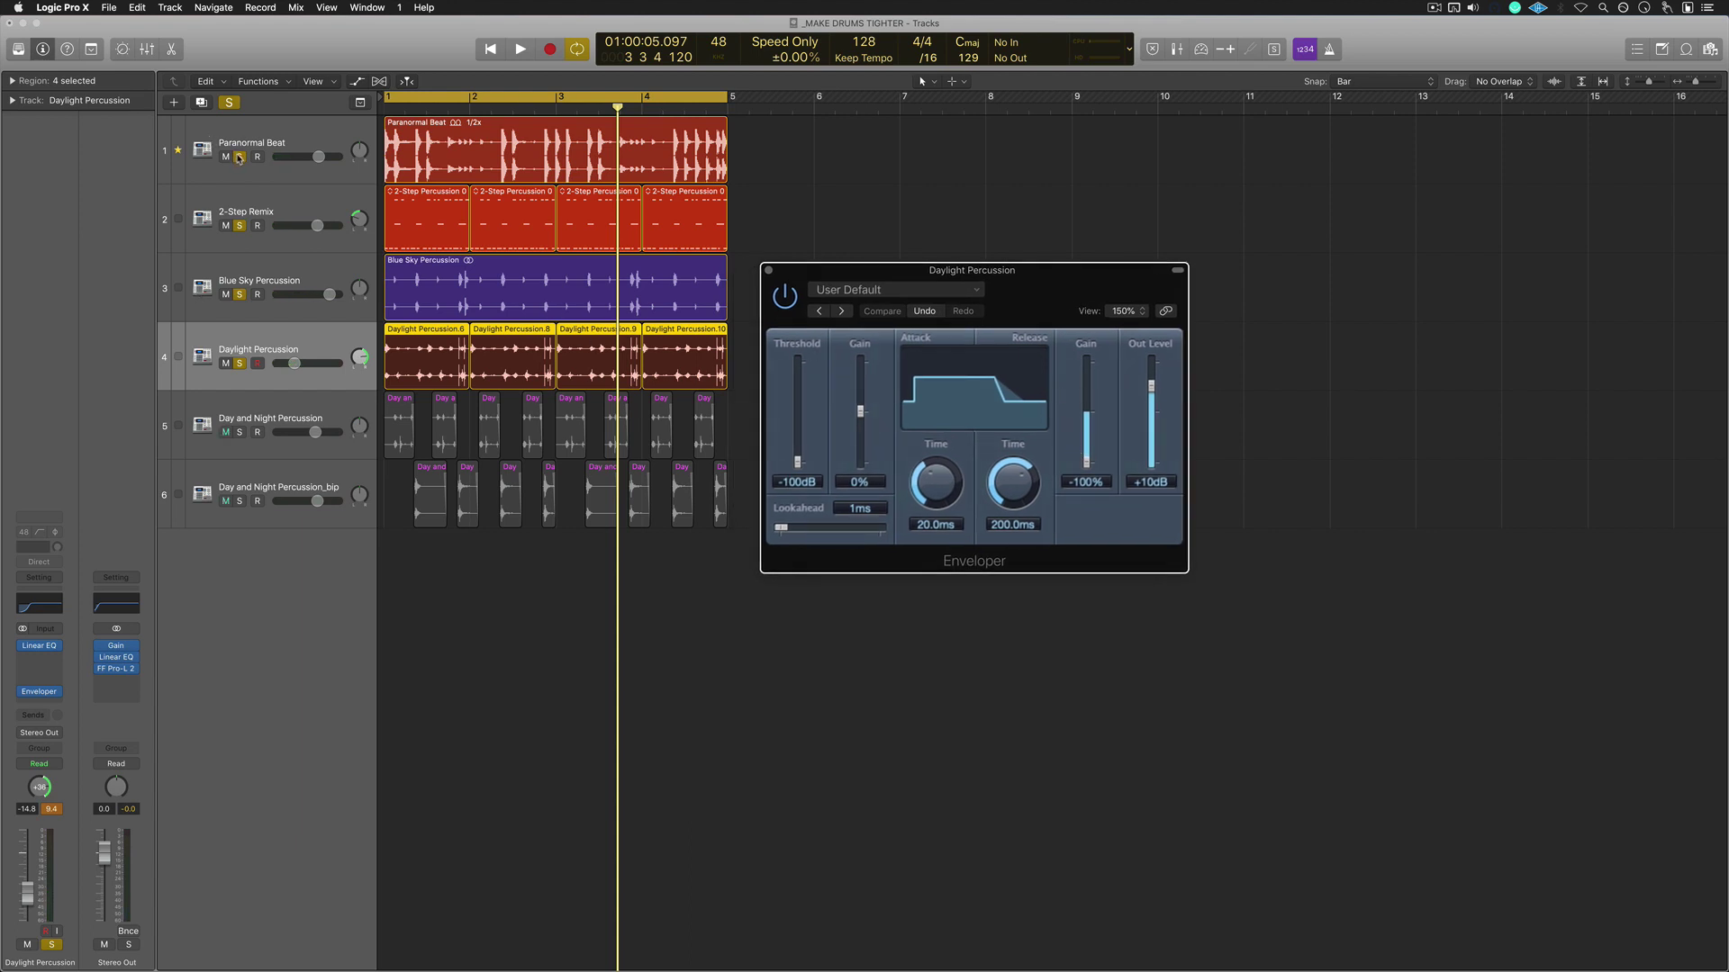
{"action": "left_click_drag", "start_coordinate": [238, 158], "coordinate": [239, 295]}
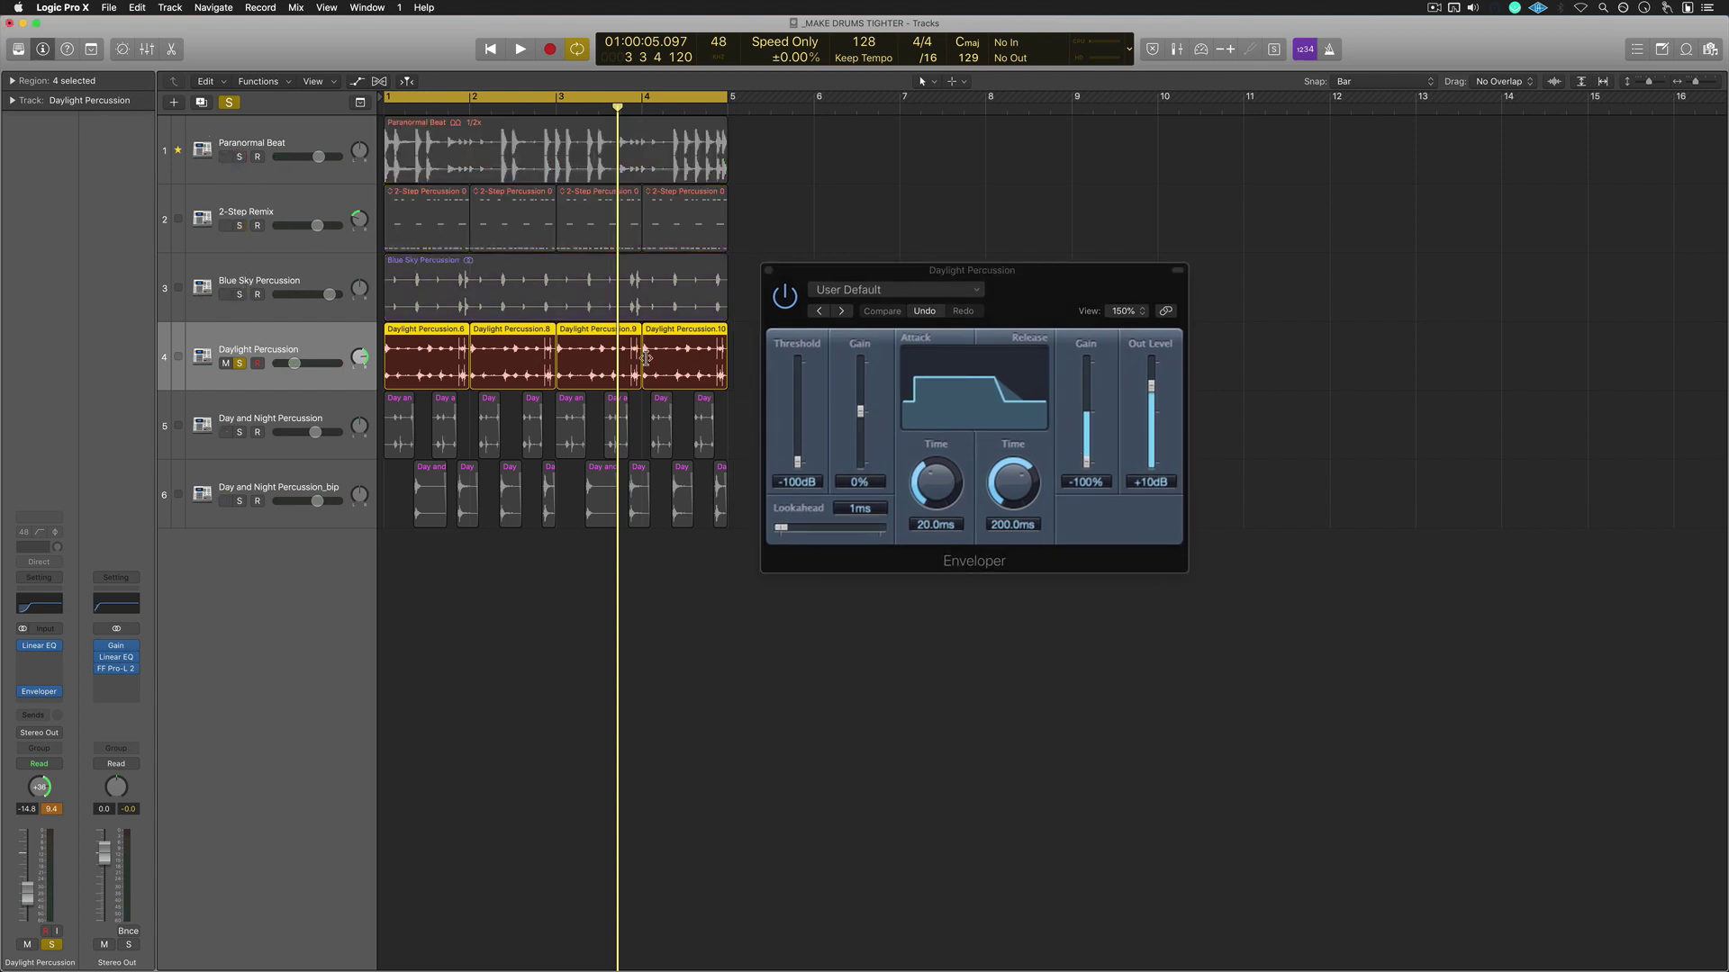
{"action": "left_click_drag", "start_coordinate": [1085, 462], "coordinate": [1105, 315]}
{"action": "key", "text": "space"}
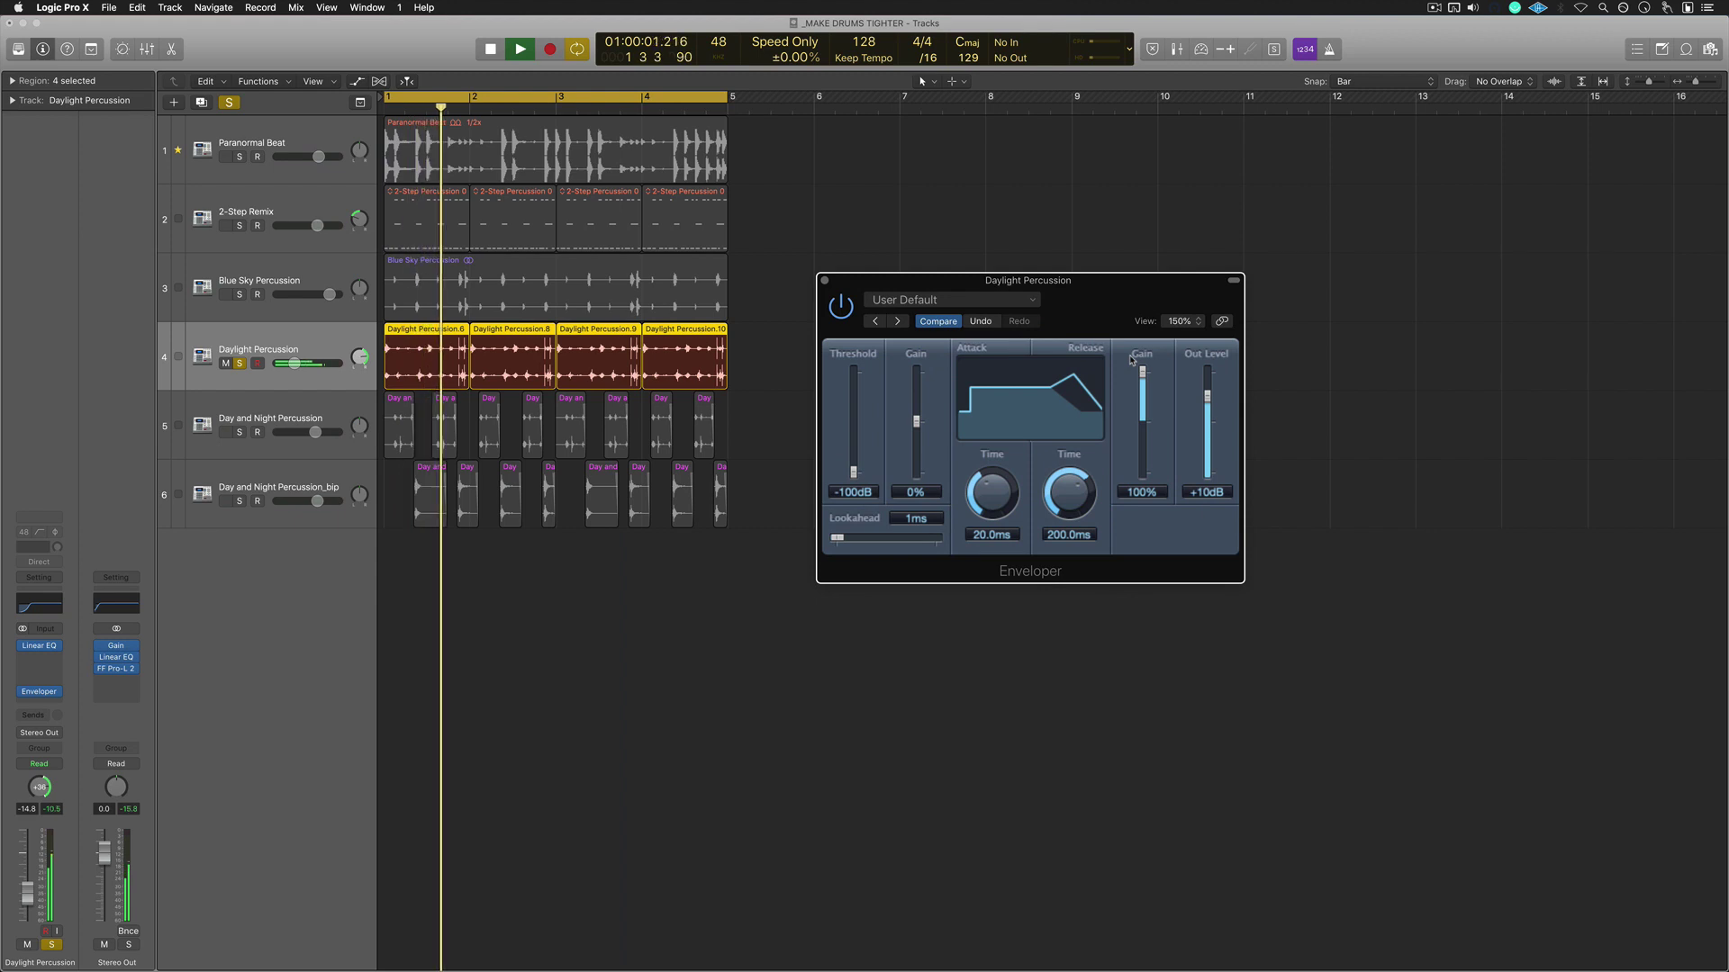
- Unsolo Daylight Percussion, pull release gain back to -100% during playback, and close the Enveloper
{"action": "left_click", "coordinate": [240, 364]}
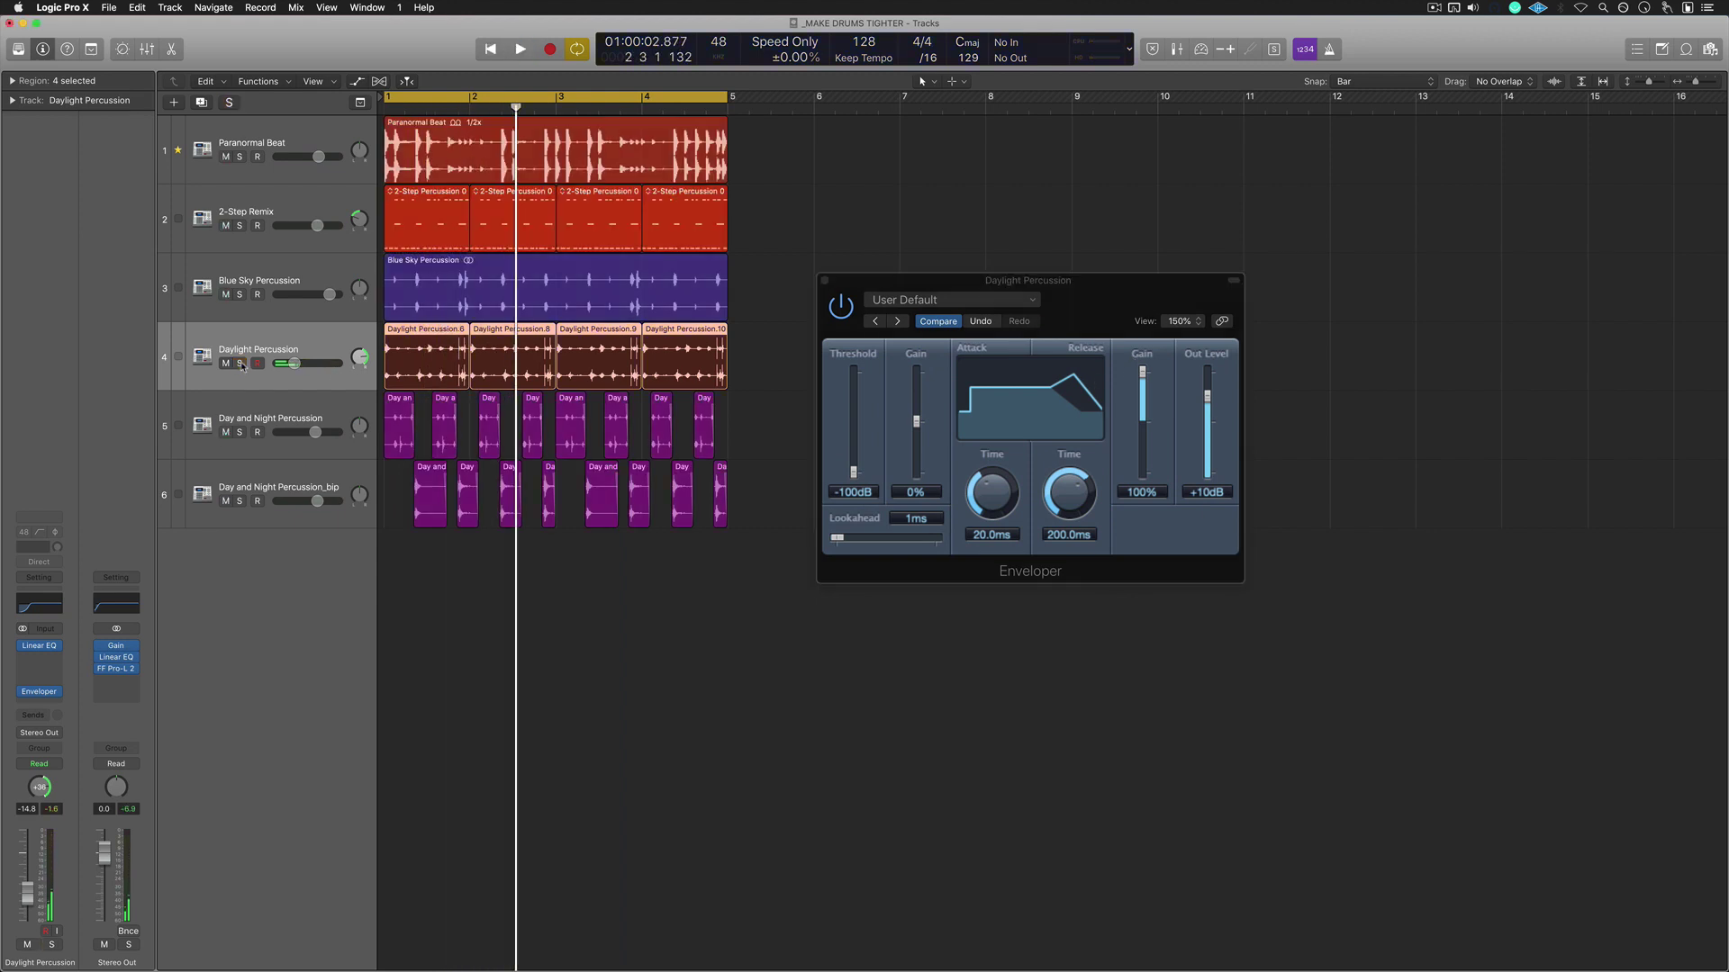
{"action": "left_click_drag", "start_coordinate": [1159, 290], "coordinate": [1124, 293]}
{"action": "key", "text": "space"}
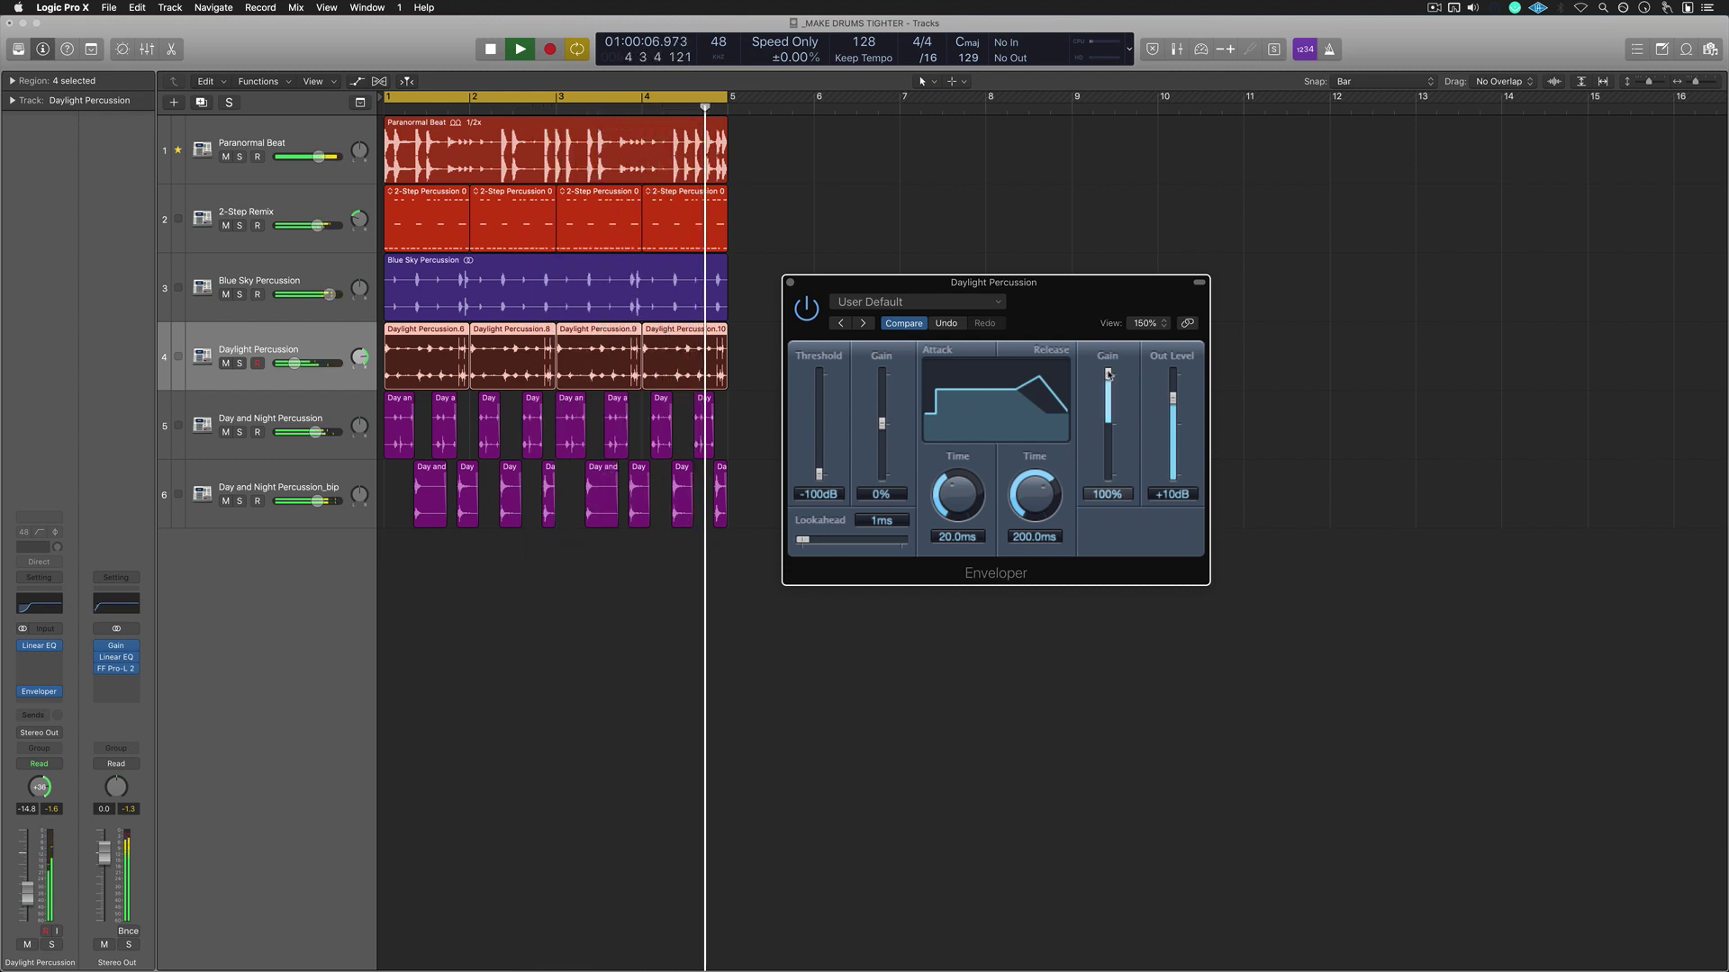
{"action": "left_click_drag", "start_coordinate": [1108, 374], "coordinate": [1130, 699]}
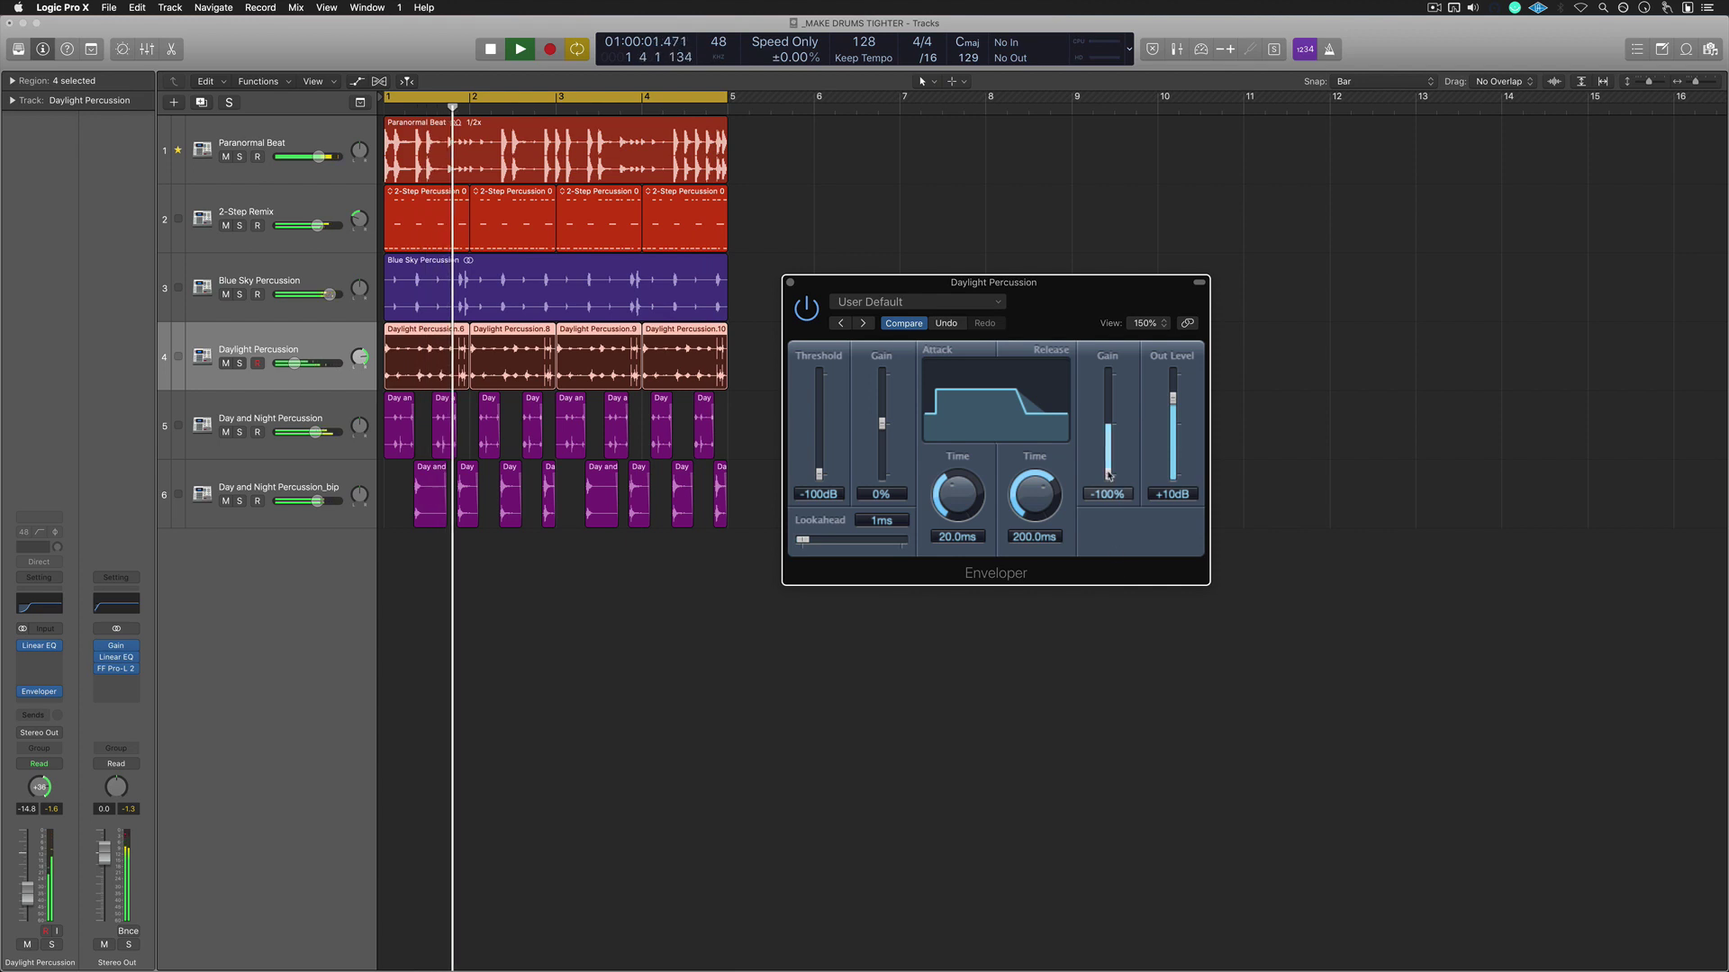
{"action": "key", "text": "space"}
{"action": "left_click", "coordinate": [790, 282]}
{"action": "left_click", "coordinate": [791, 466]}
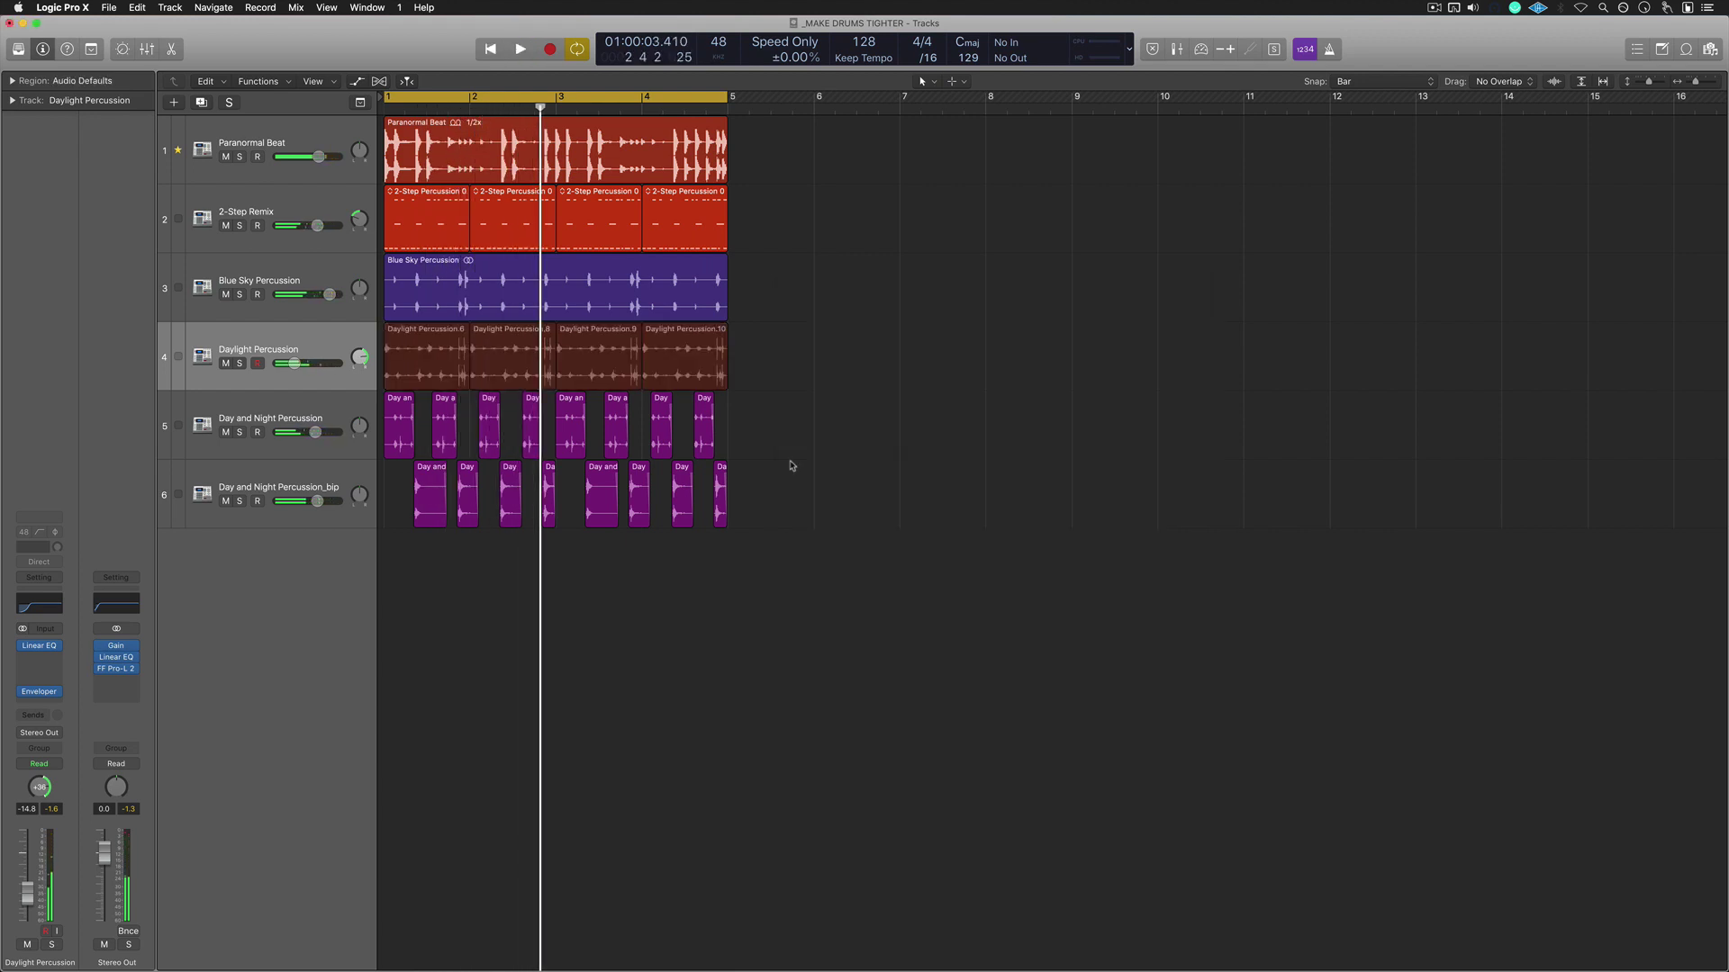
- Repeat every region once through bar 9 and turn off cycle looping
{"action": "key", "text": "super+a"}
{"action": "key", "text": "super+r"}
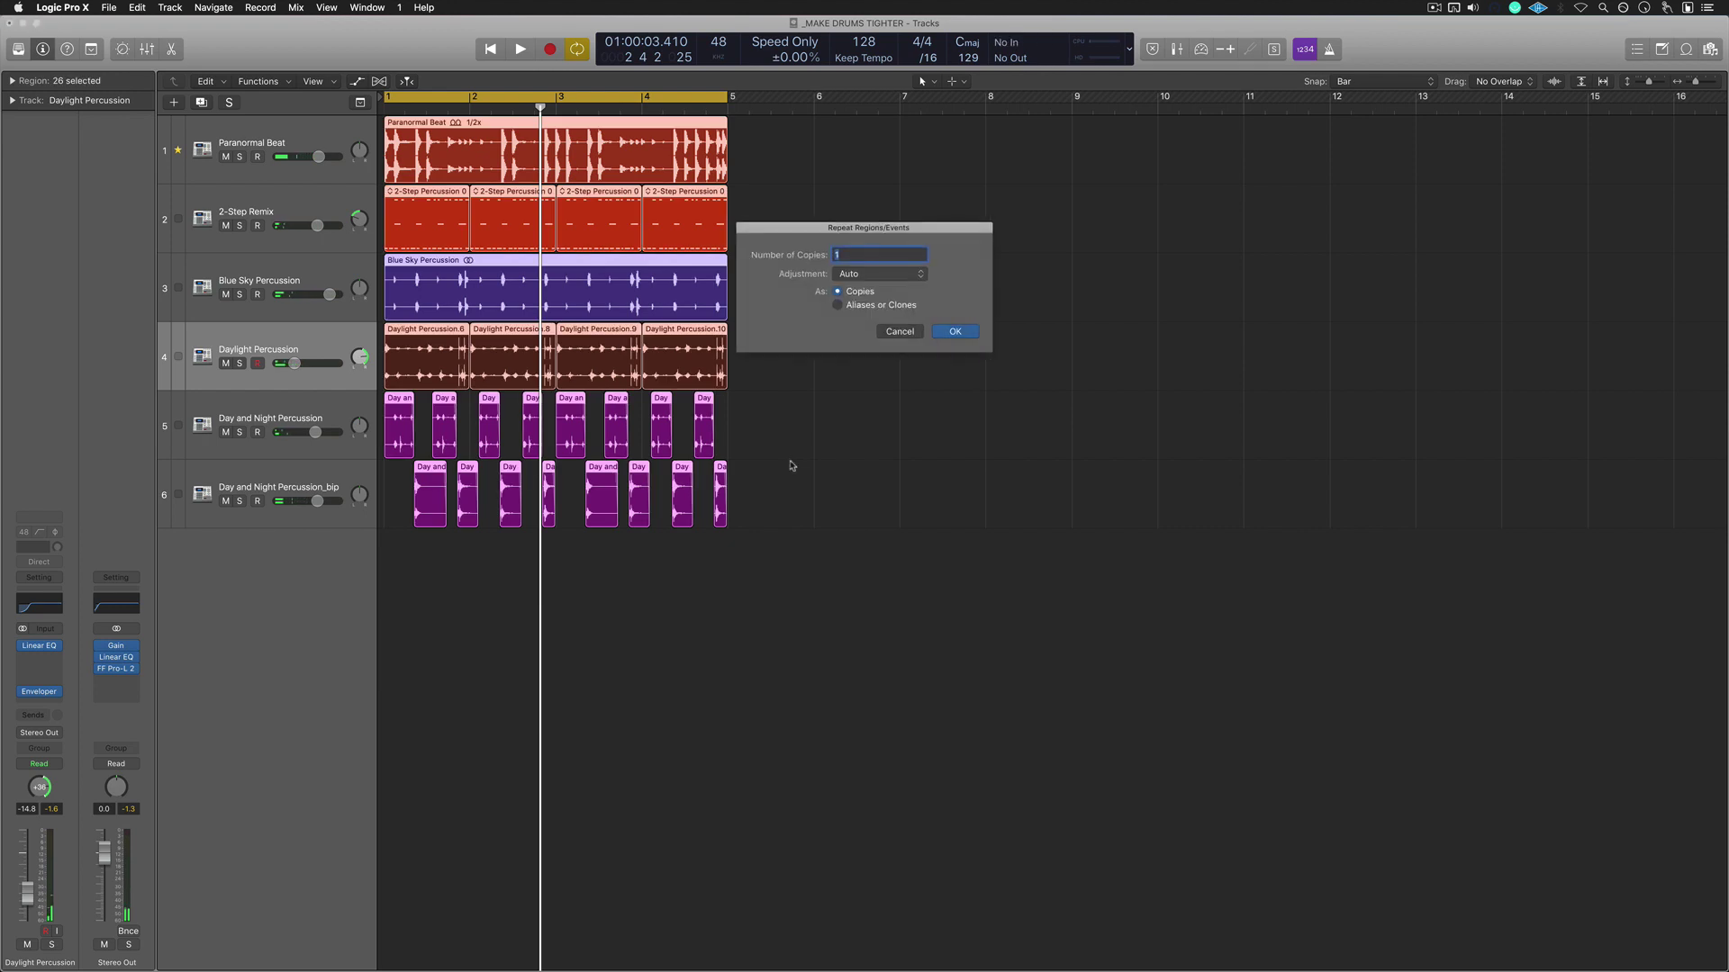
{"action": "key", "text": "Return"}
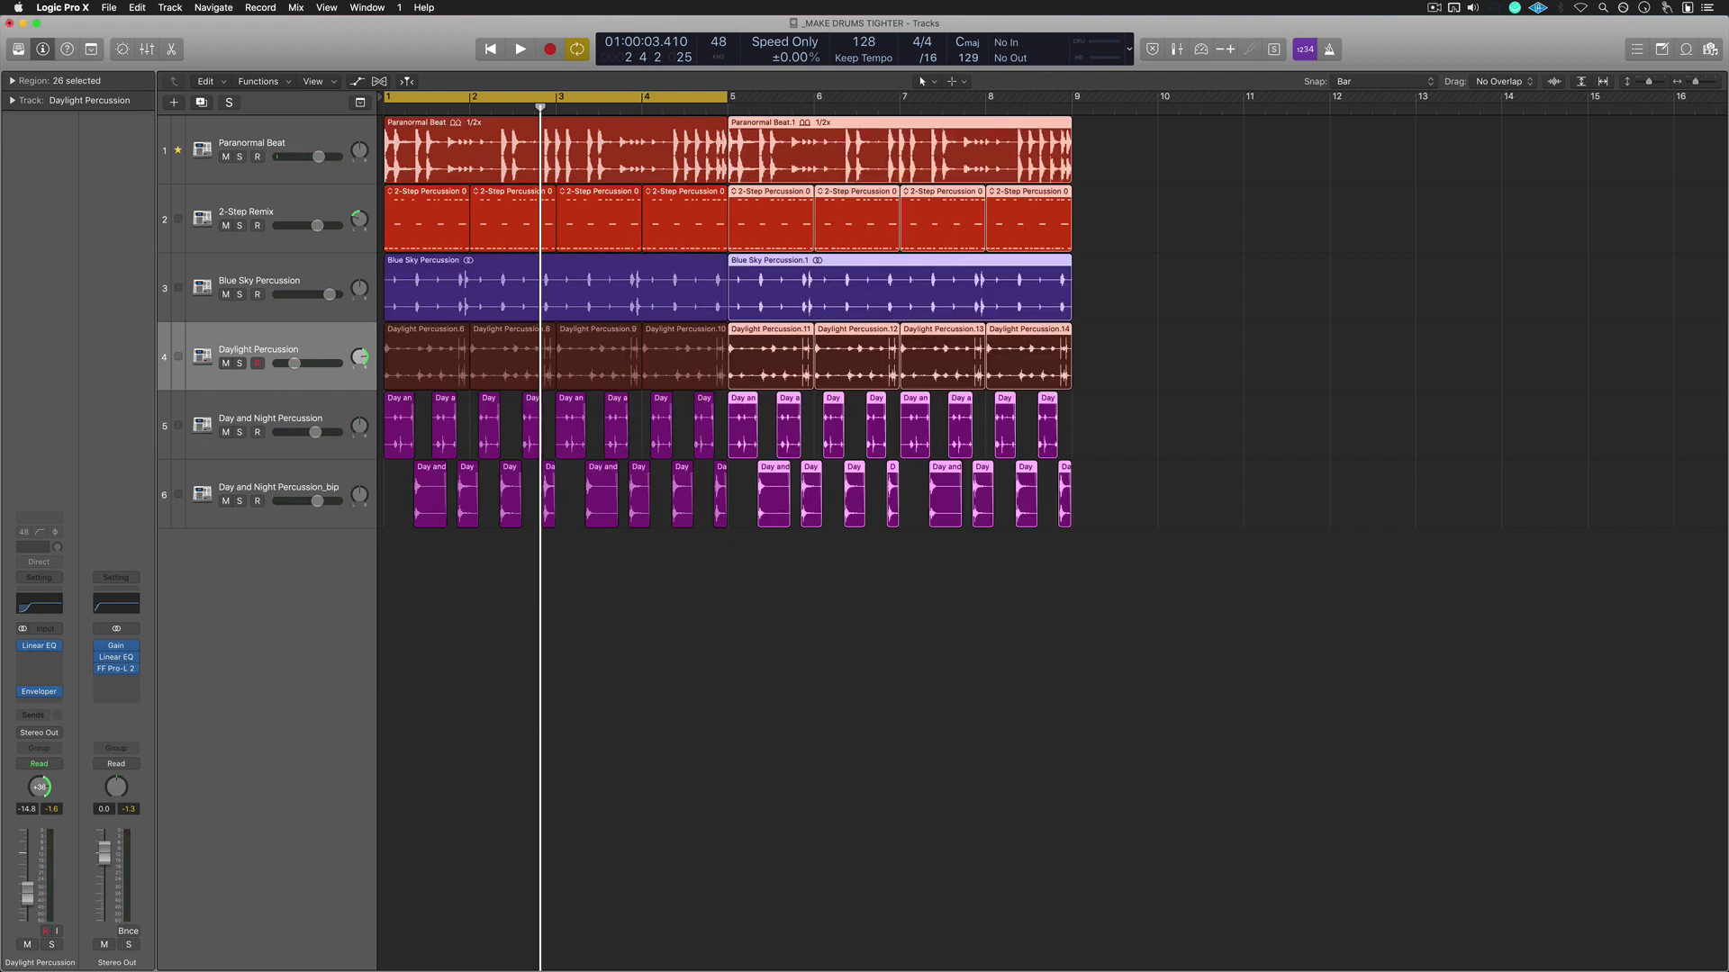
{"action": "key", "text": "c"}
- Add Audio 6 with Daylight Percussion's settings and move regions 11–14 onto it
{"action": "left_click", "coordinate": [333, 325]}
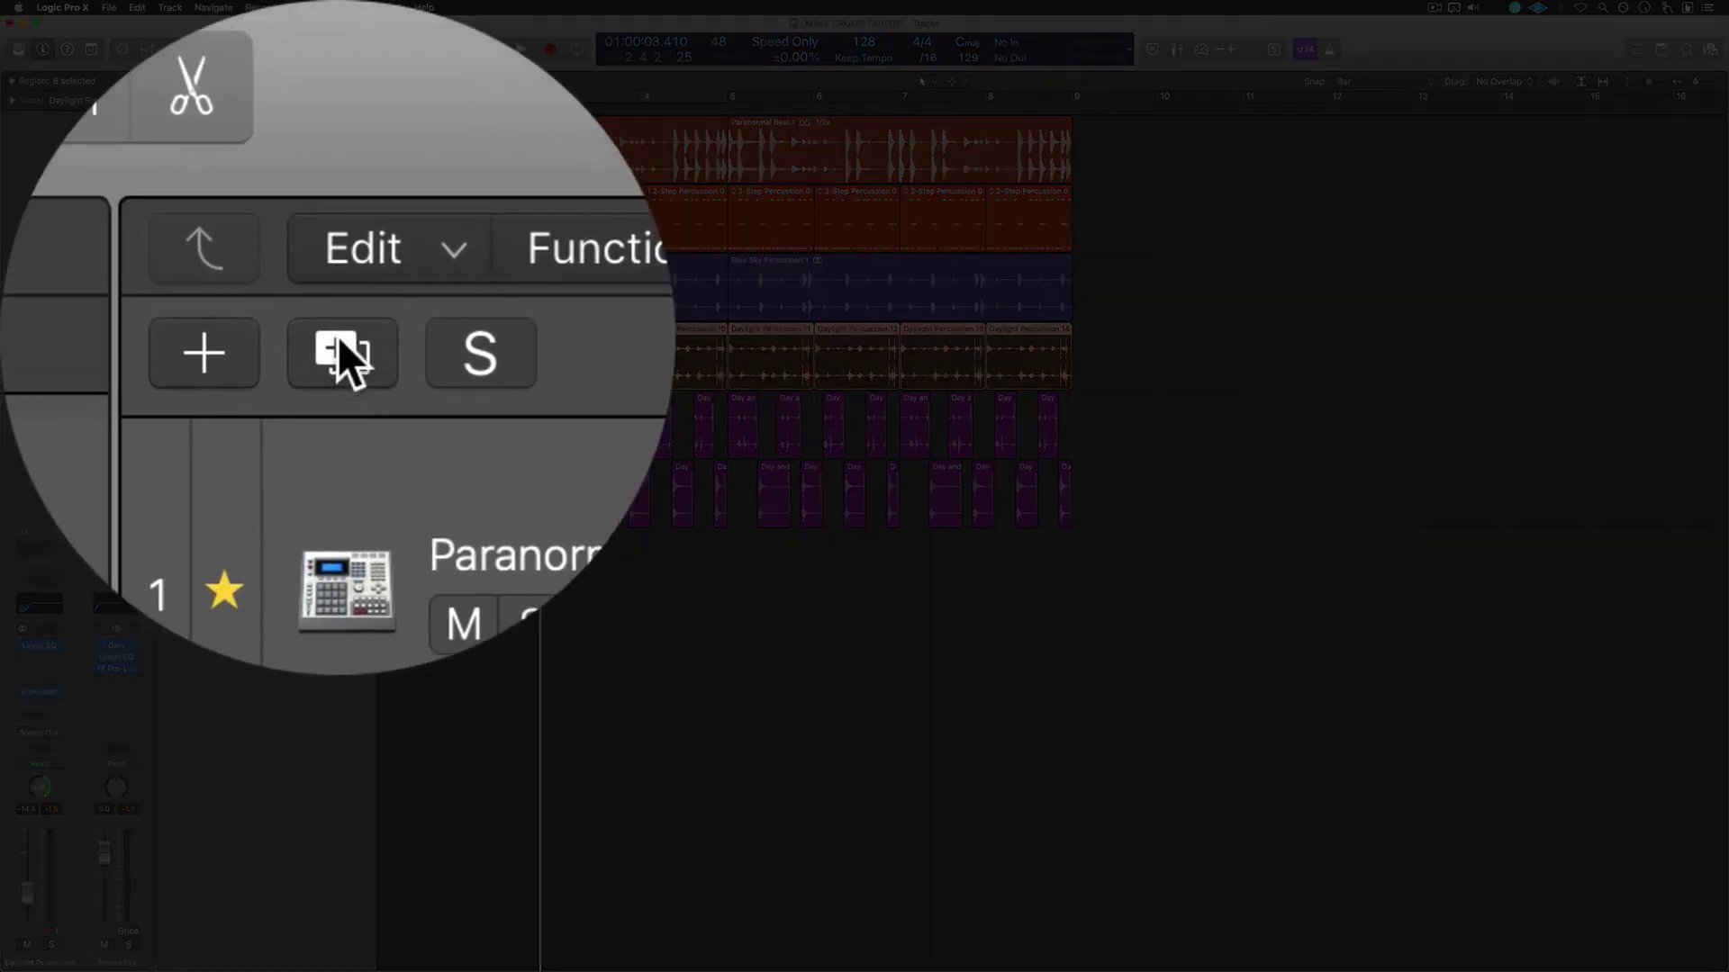
{"action": "left_click", "coordinate": [200, 102]}
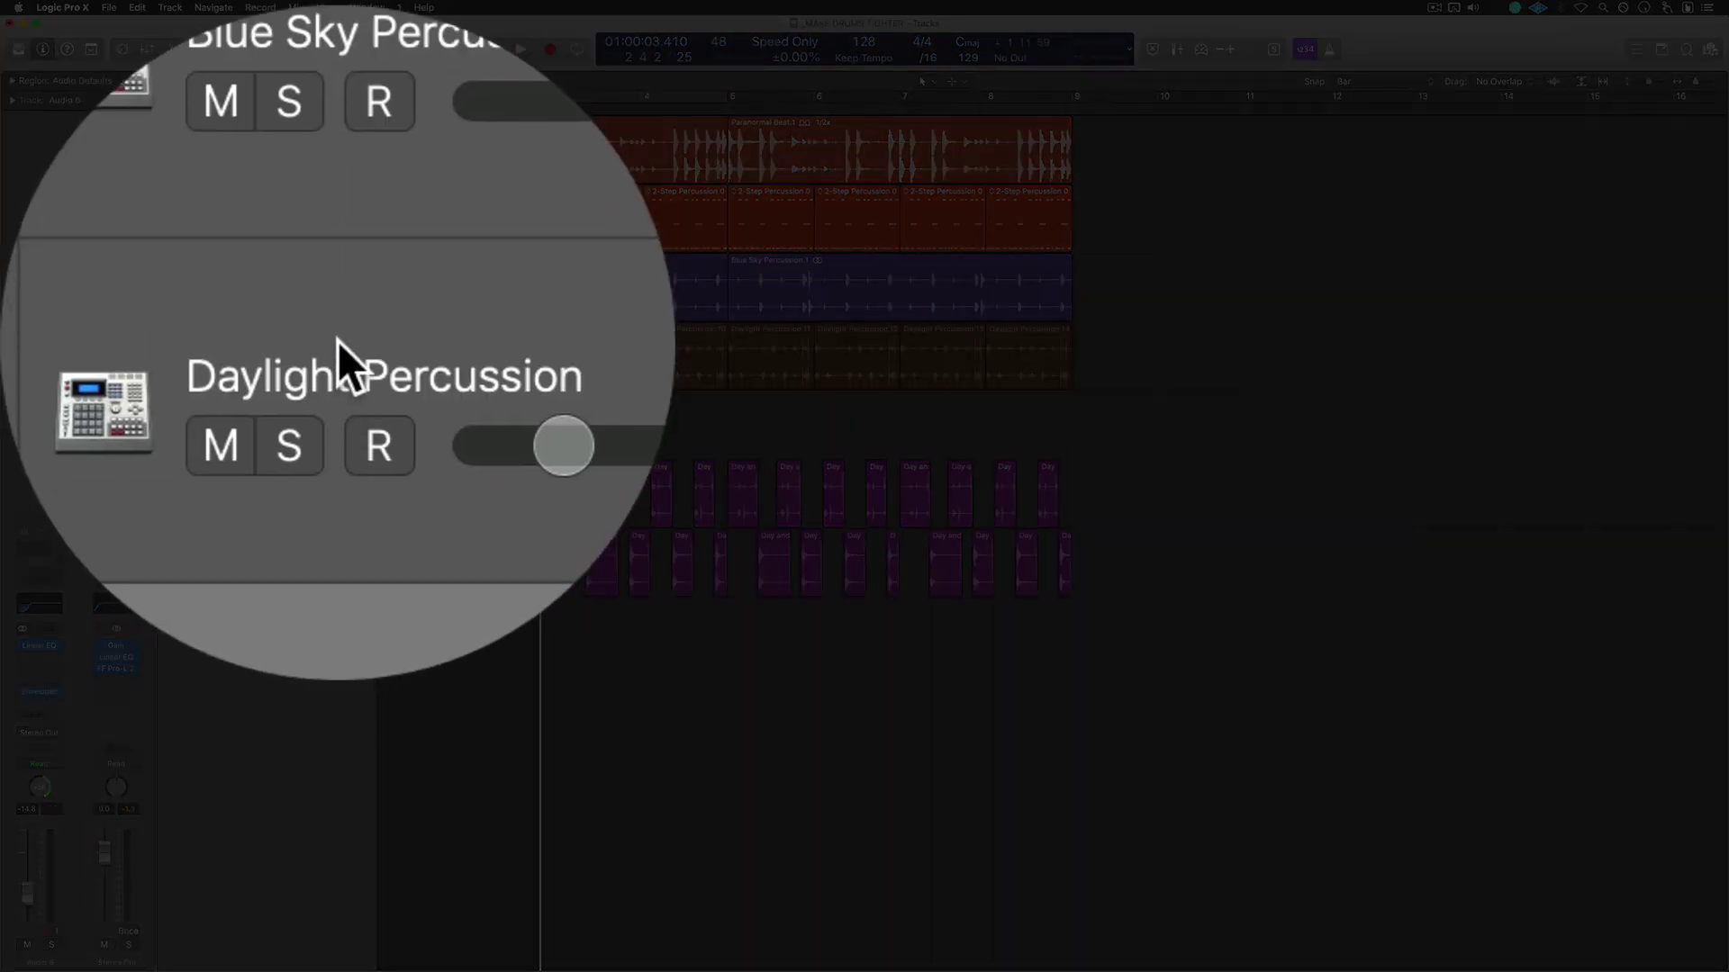
{"action": "left_click", "coordinate": [270, 356]}
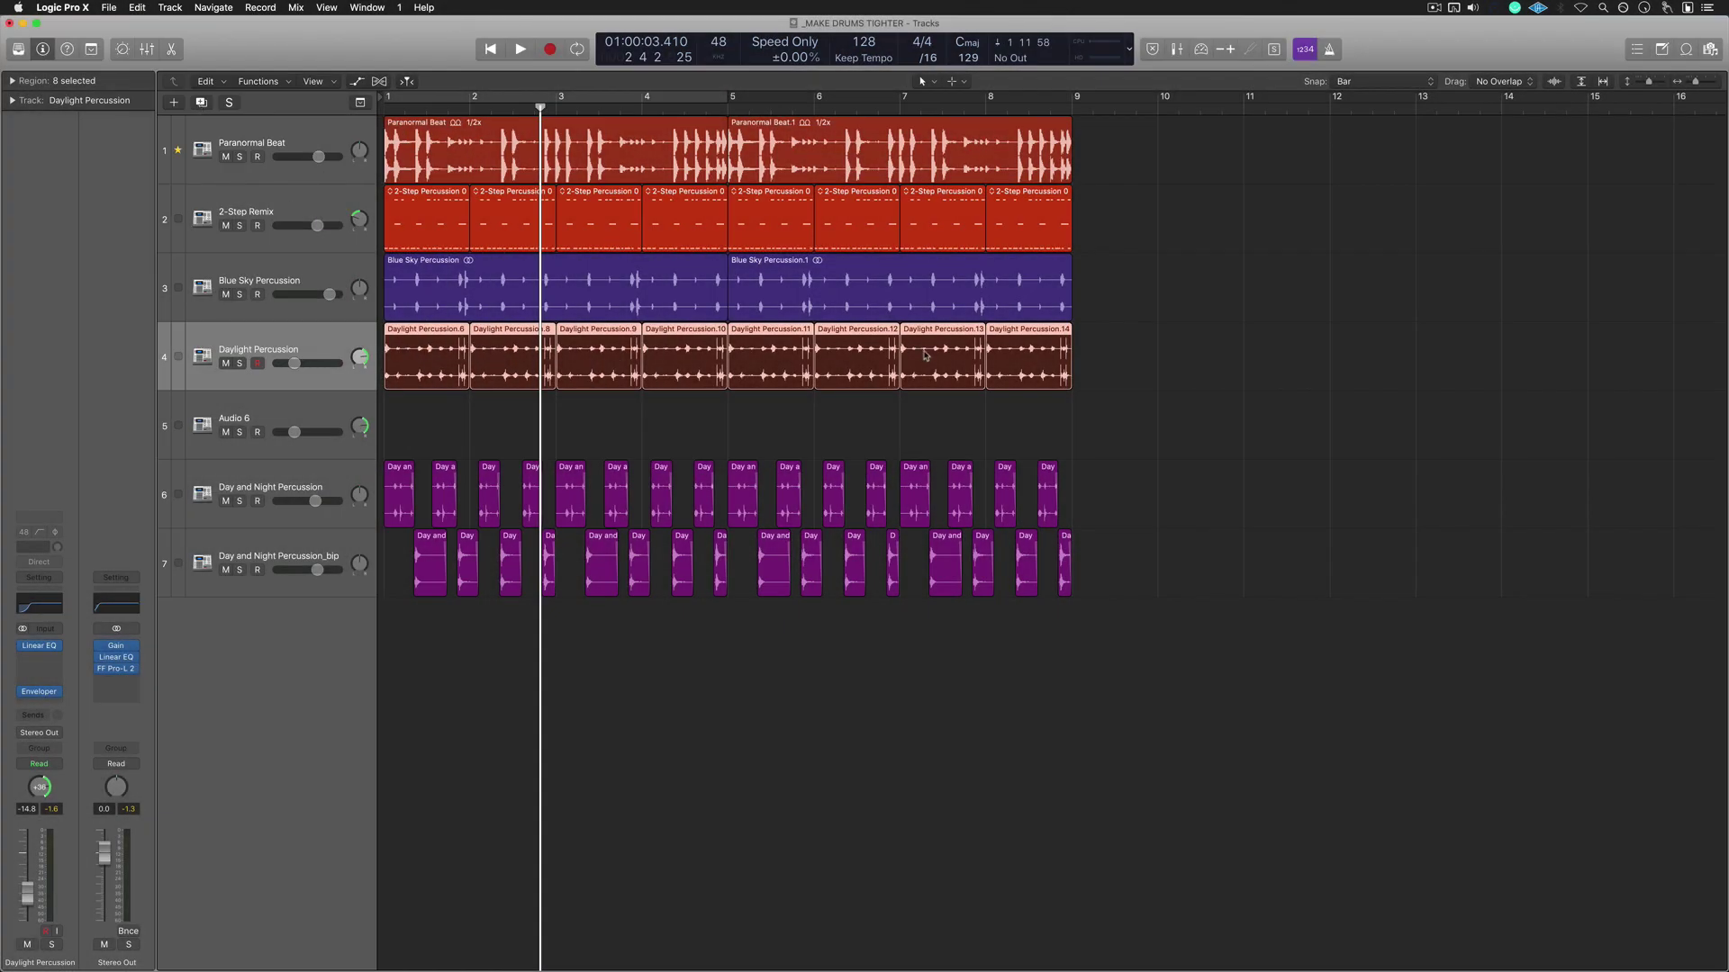
{"action": "left_click", "coordinate": [1138, 423]}
{"action": "left_click_drag", "start_coordinate": [1138, 423], "coordinate": [784, 432]}
{"action": "left_click", "coordinate": [287, 342]}
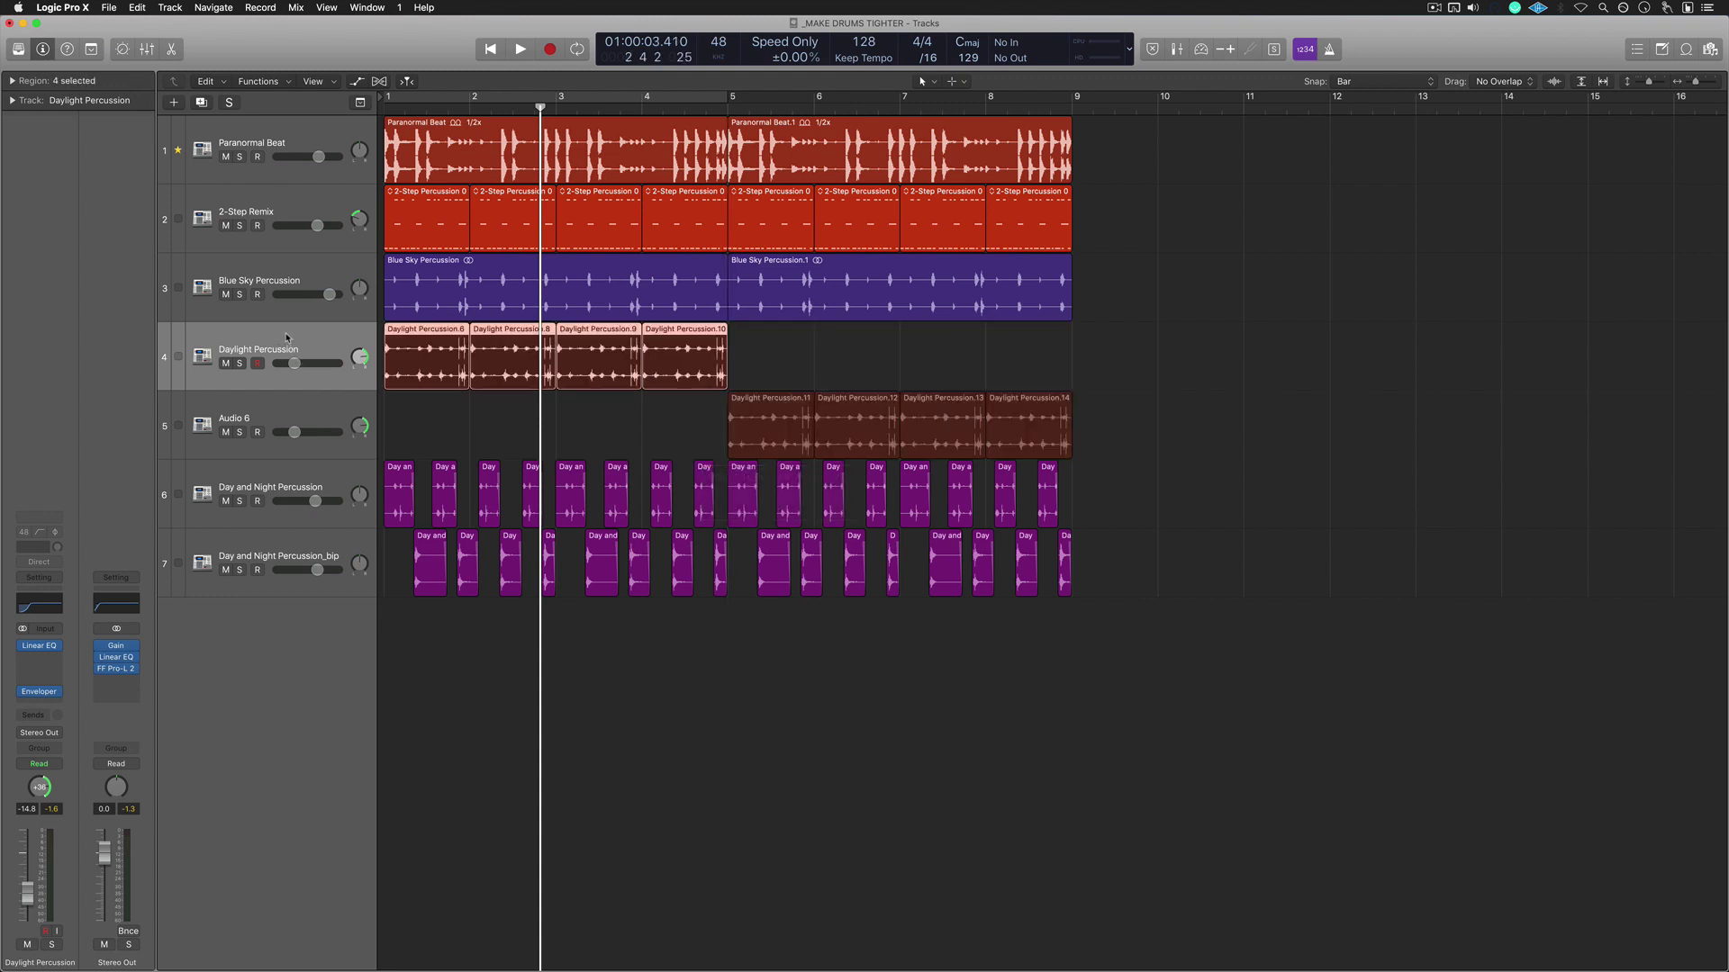
{"action": "left_click_drag", "start_coordinate": [594, 419], "coordinate": [429, 372]}
{"action": "left_click", "coordinate": [277, 416]}
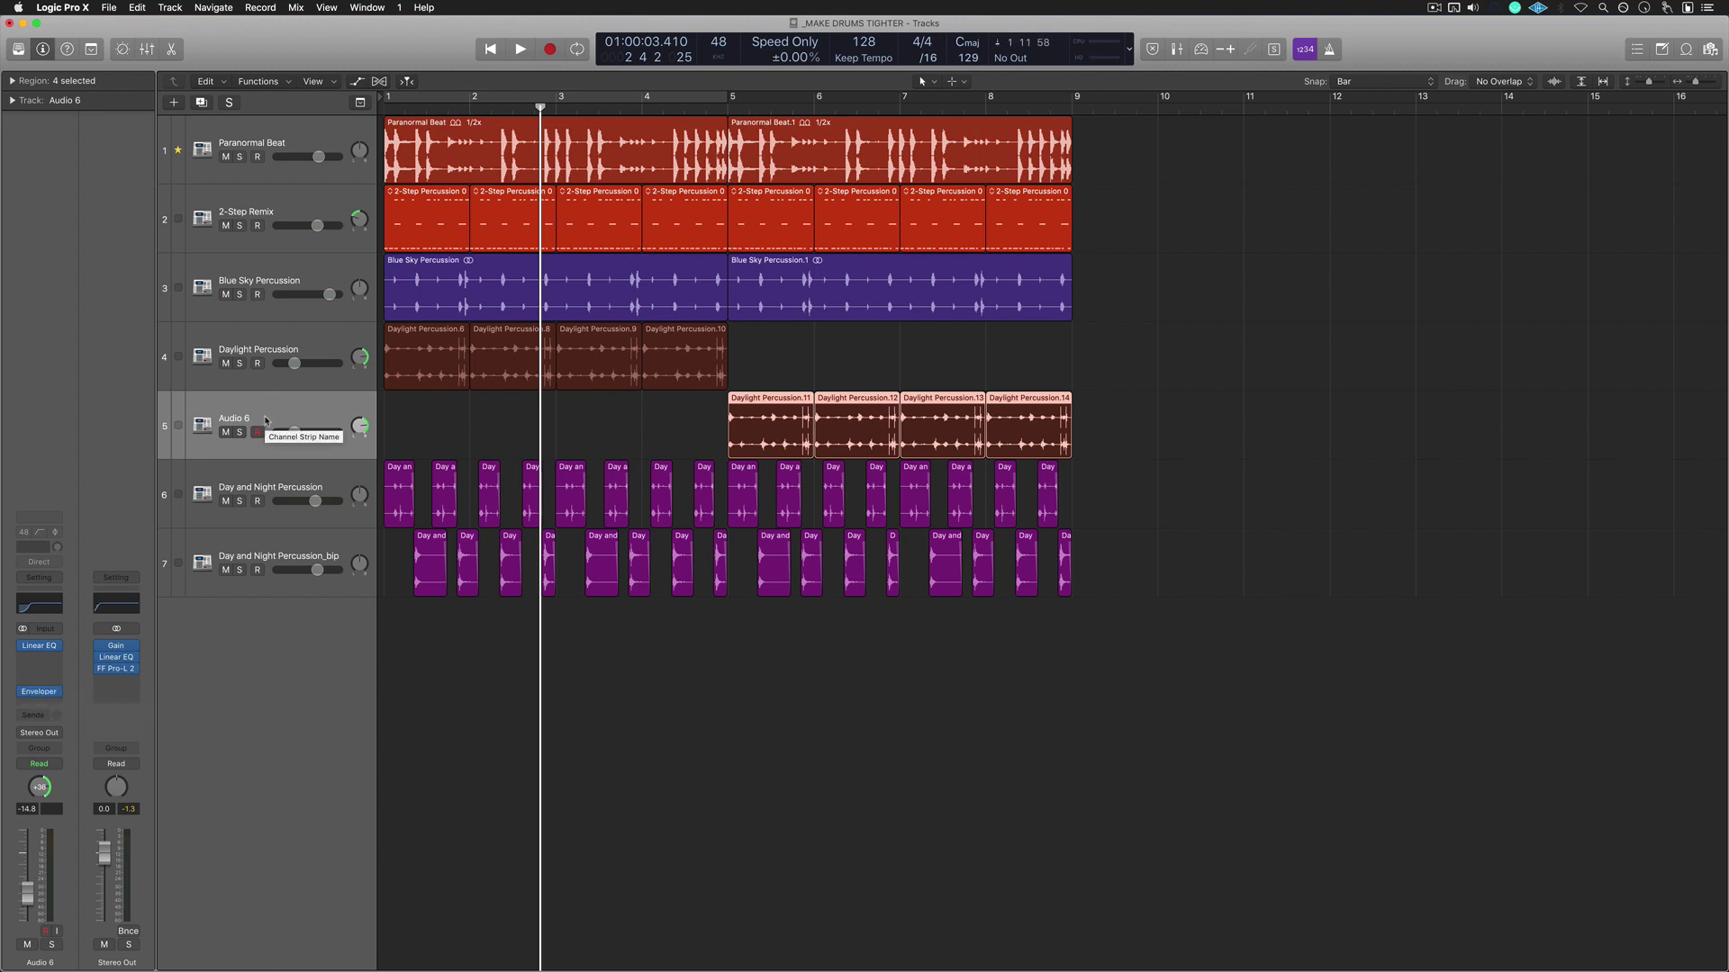
- Bypass the Enveloper on the Daylight Percussion track 4 and return to the start
{"action": "mouse_move", "coordinate": [28, 696]}
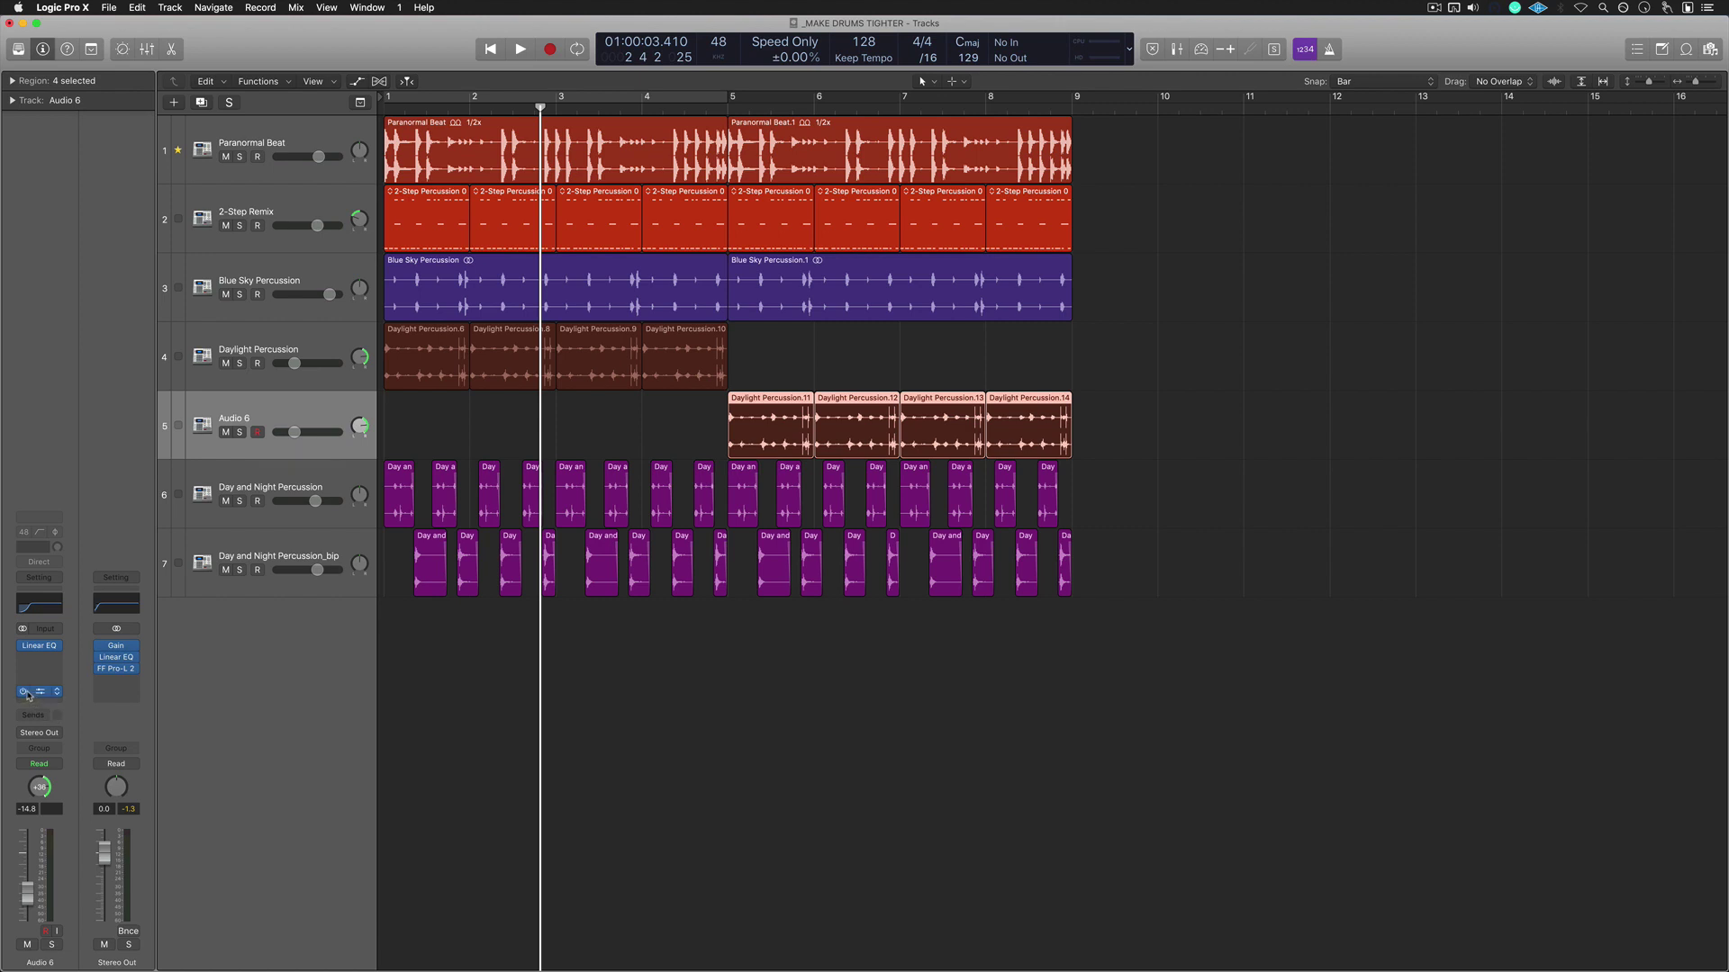
{"action": "left_click", "coordinate": [276, 335]}
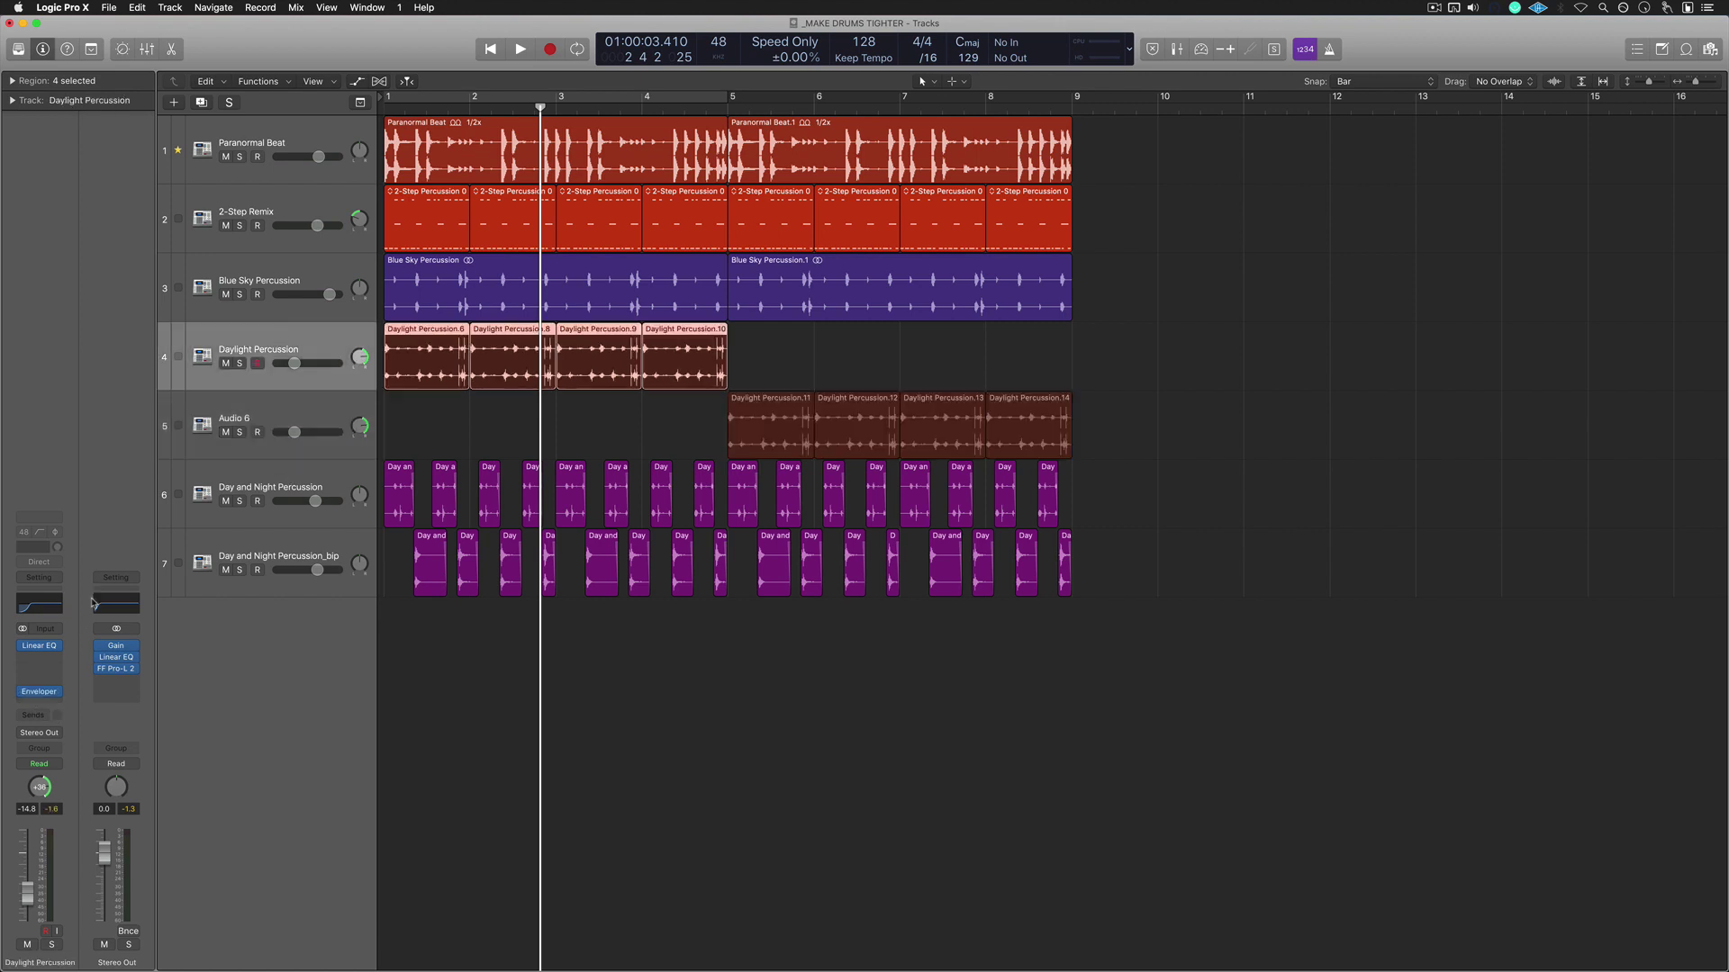
{"action": "left_click", "coordinate": [25, 693]}
{"action": "key", "text": "Return"}
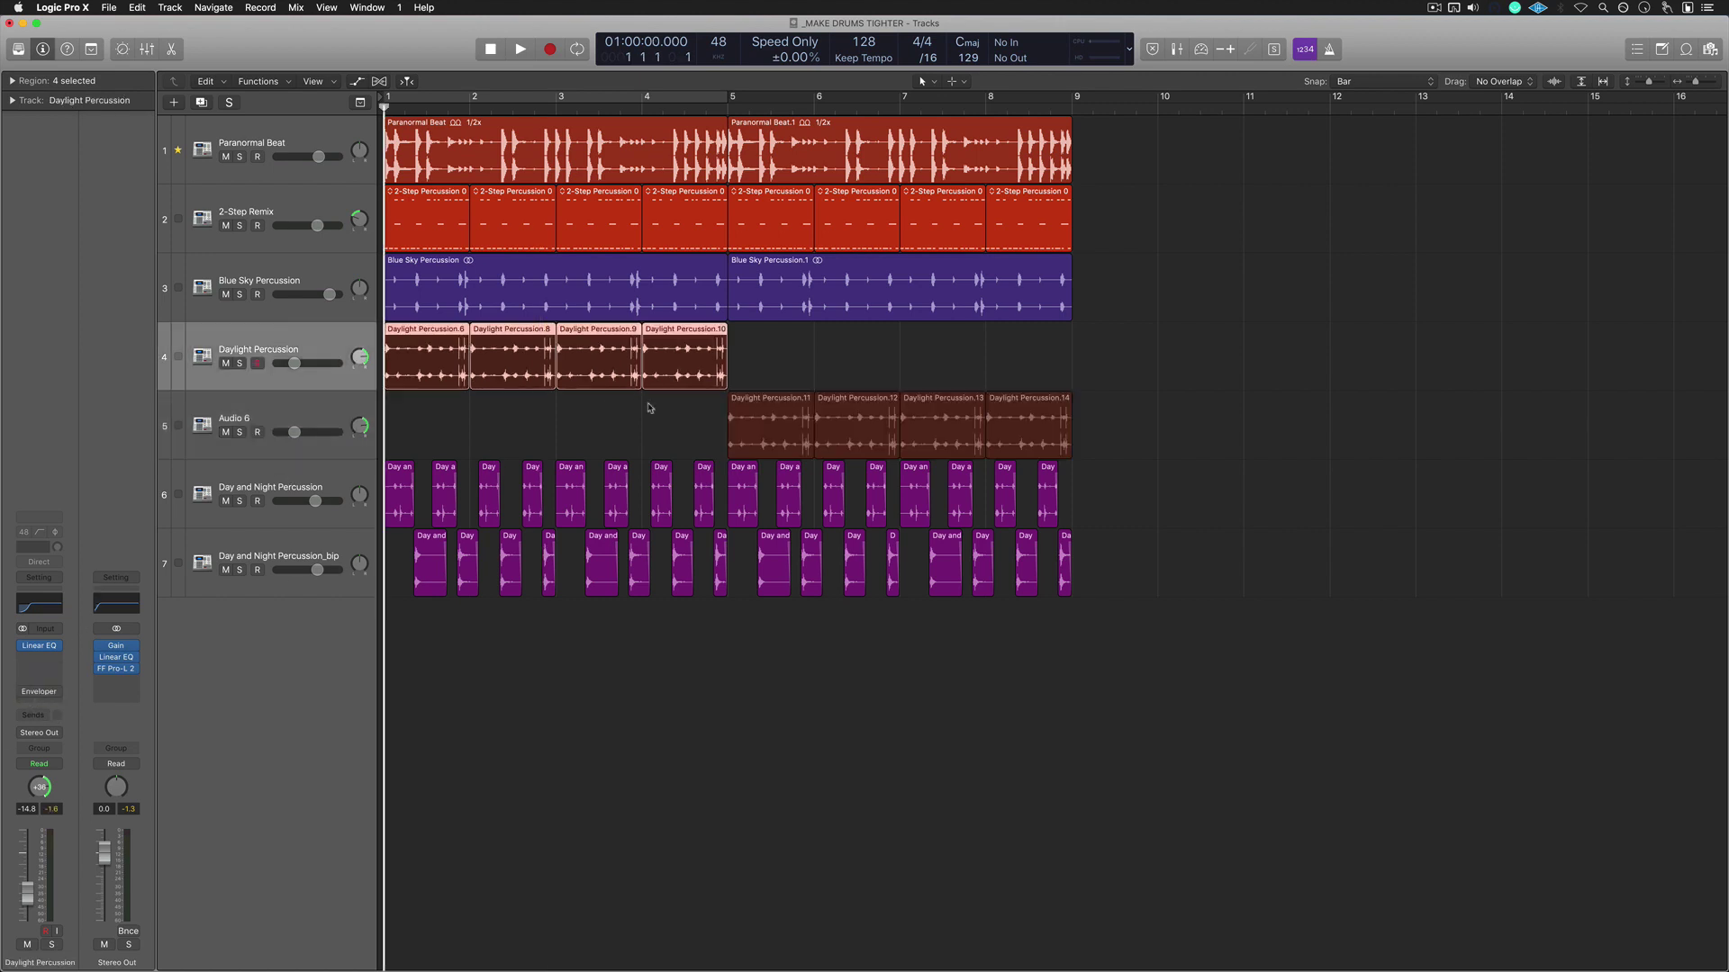
- Select all regions and loop playback over bars 1–9
{"action": "left_click", "coordinate": [674, 416]}
{"action": "key", "text": "cmd+a"}
{"action": "key", "text": "c"}
{"action": "key", "text": "space"}
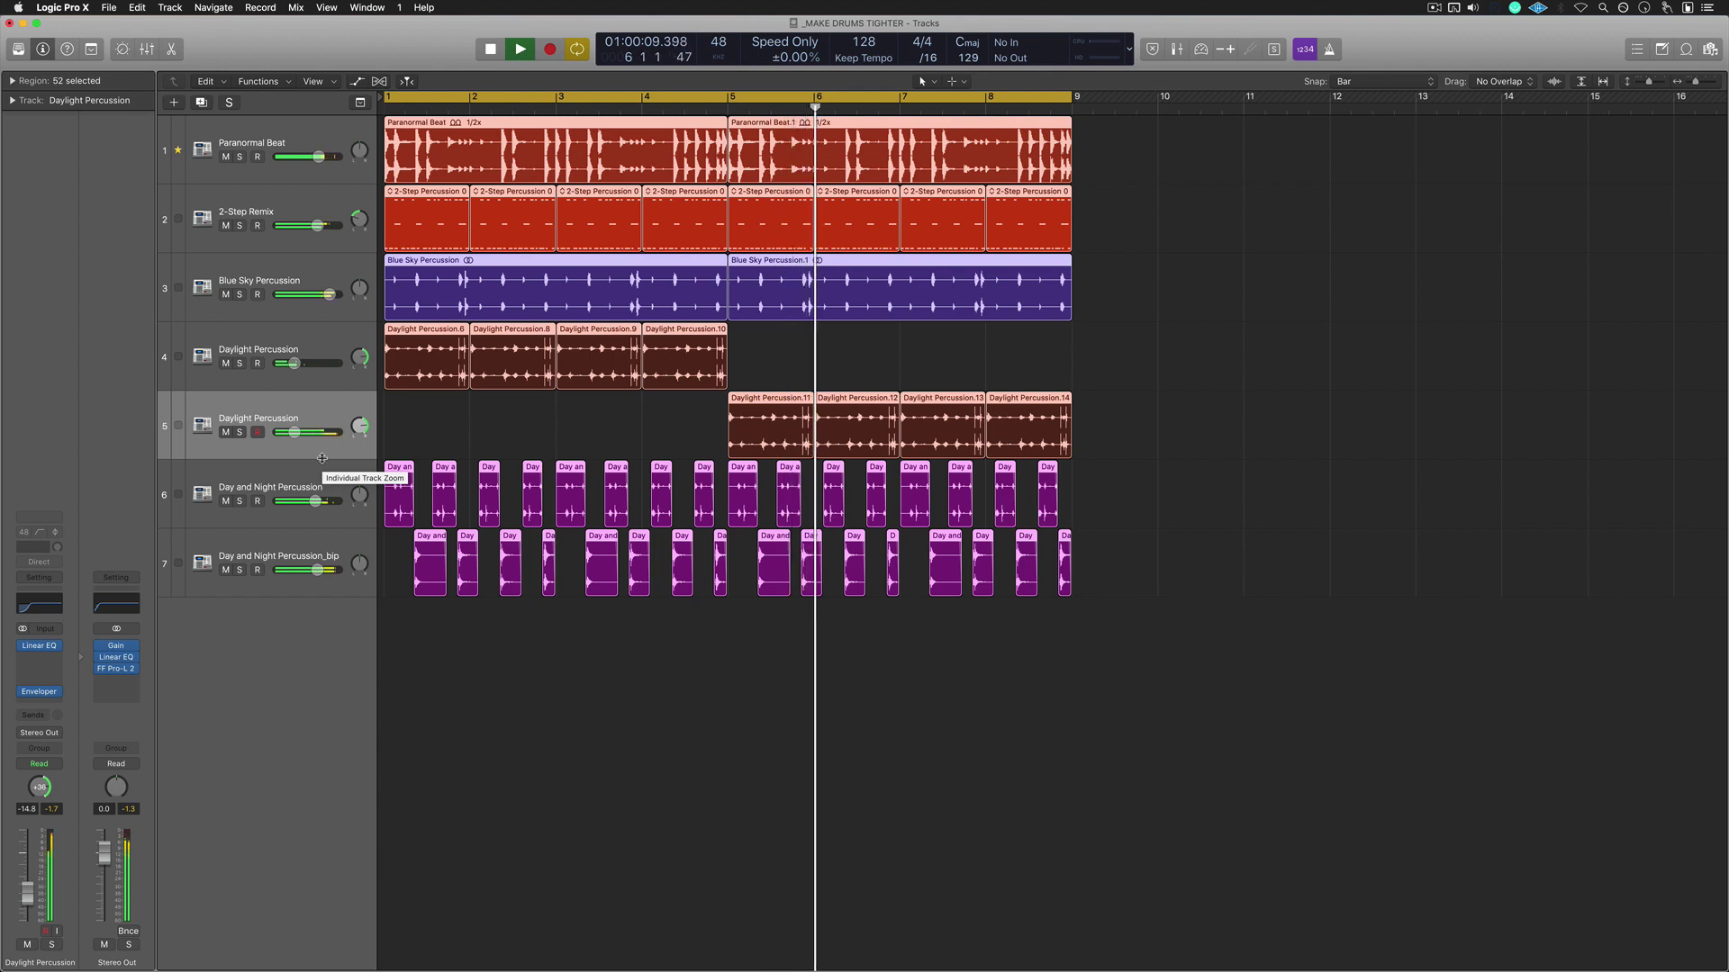
{"action": "key", "text": "space"}
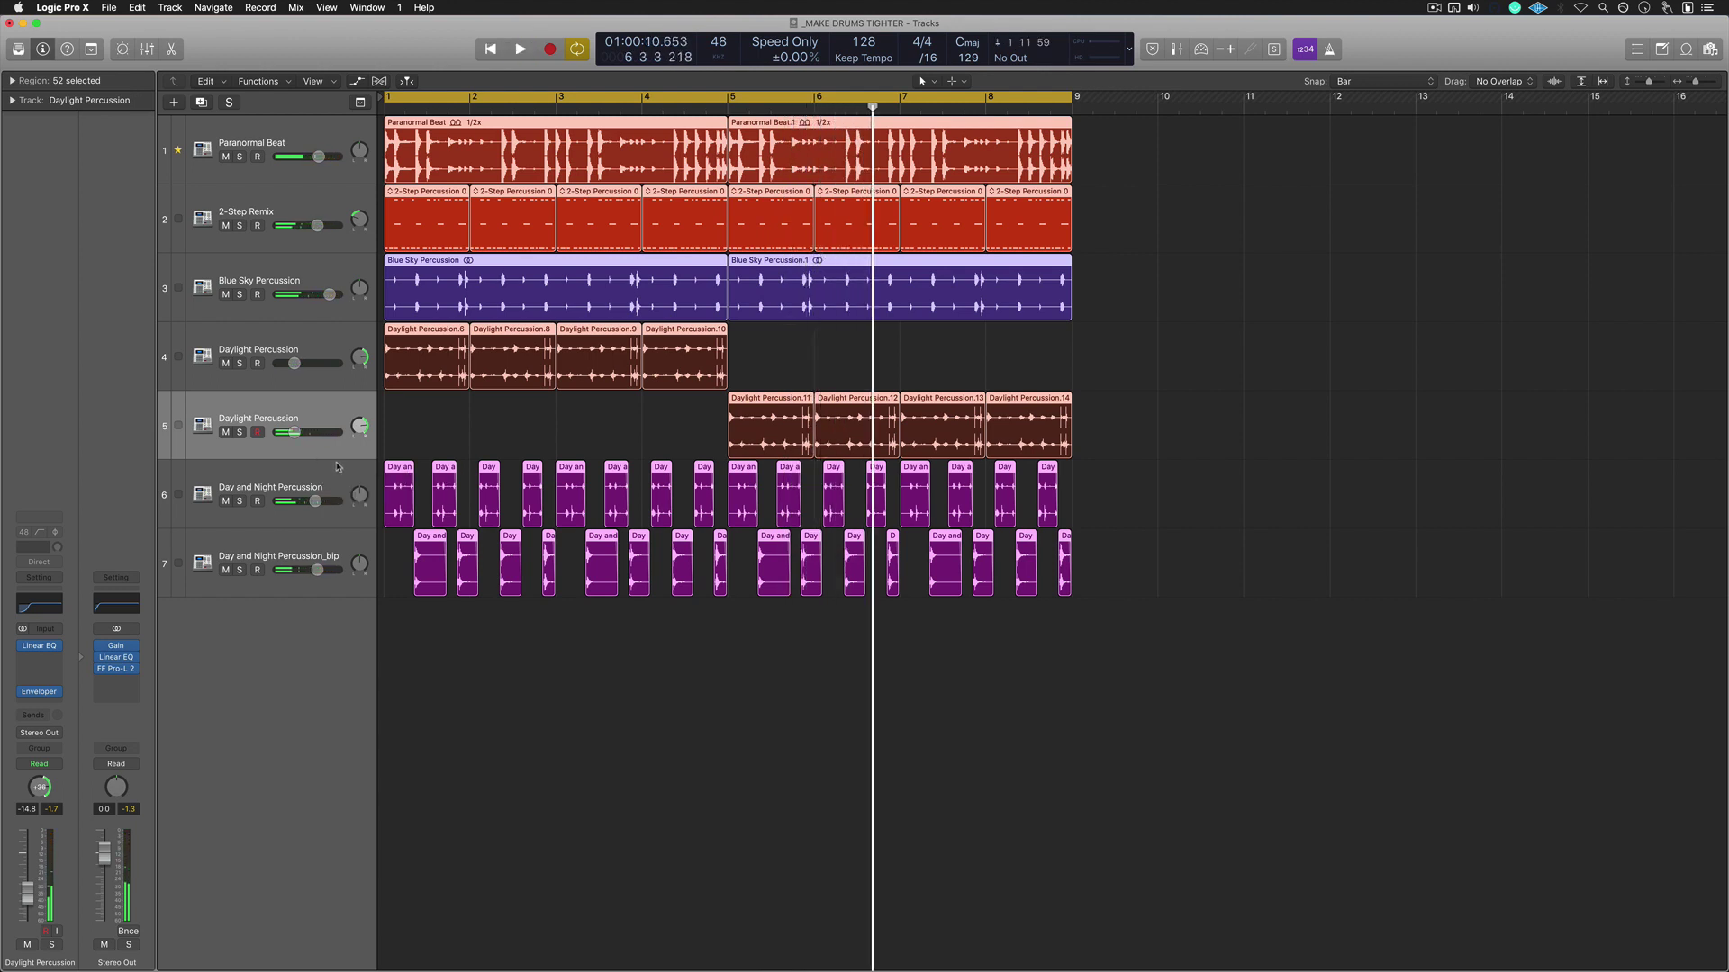
- Solo Day and Night Percussion and its _bip track, play from bar 1, and zoom into the _bip regions
{"action": "left_click", "coordinate": [275, 485]}
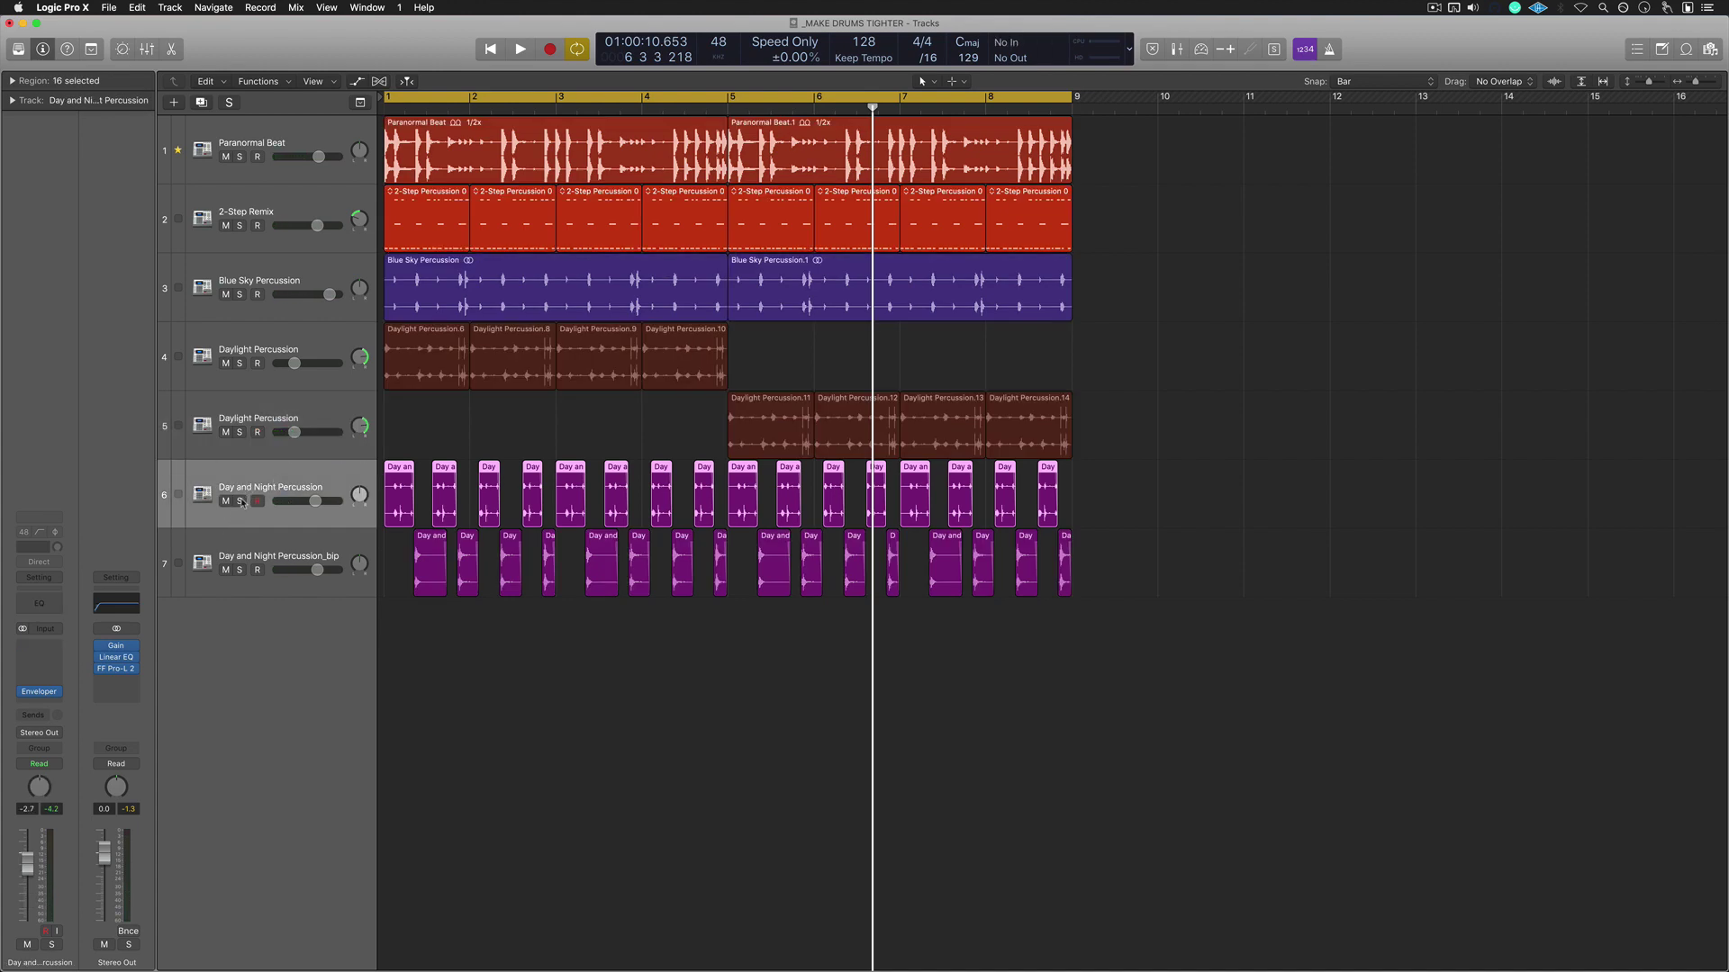
{"action": "left_click_drag", "start_coordinate": [242, 501], "coordinate": [241, 556]}
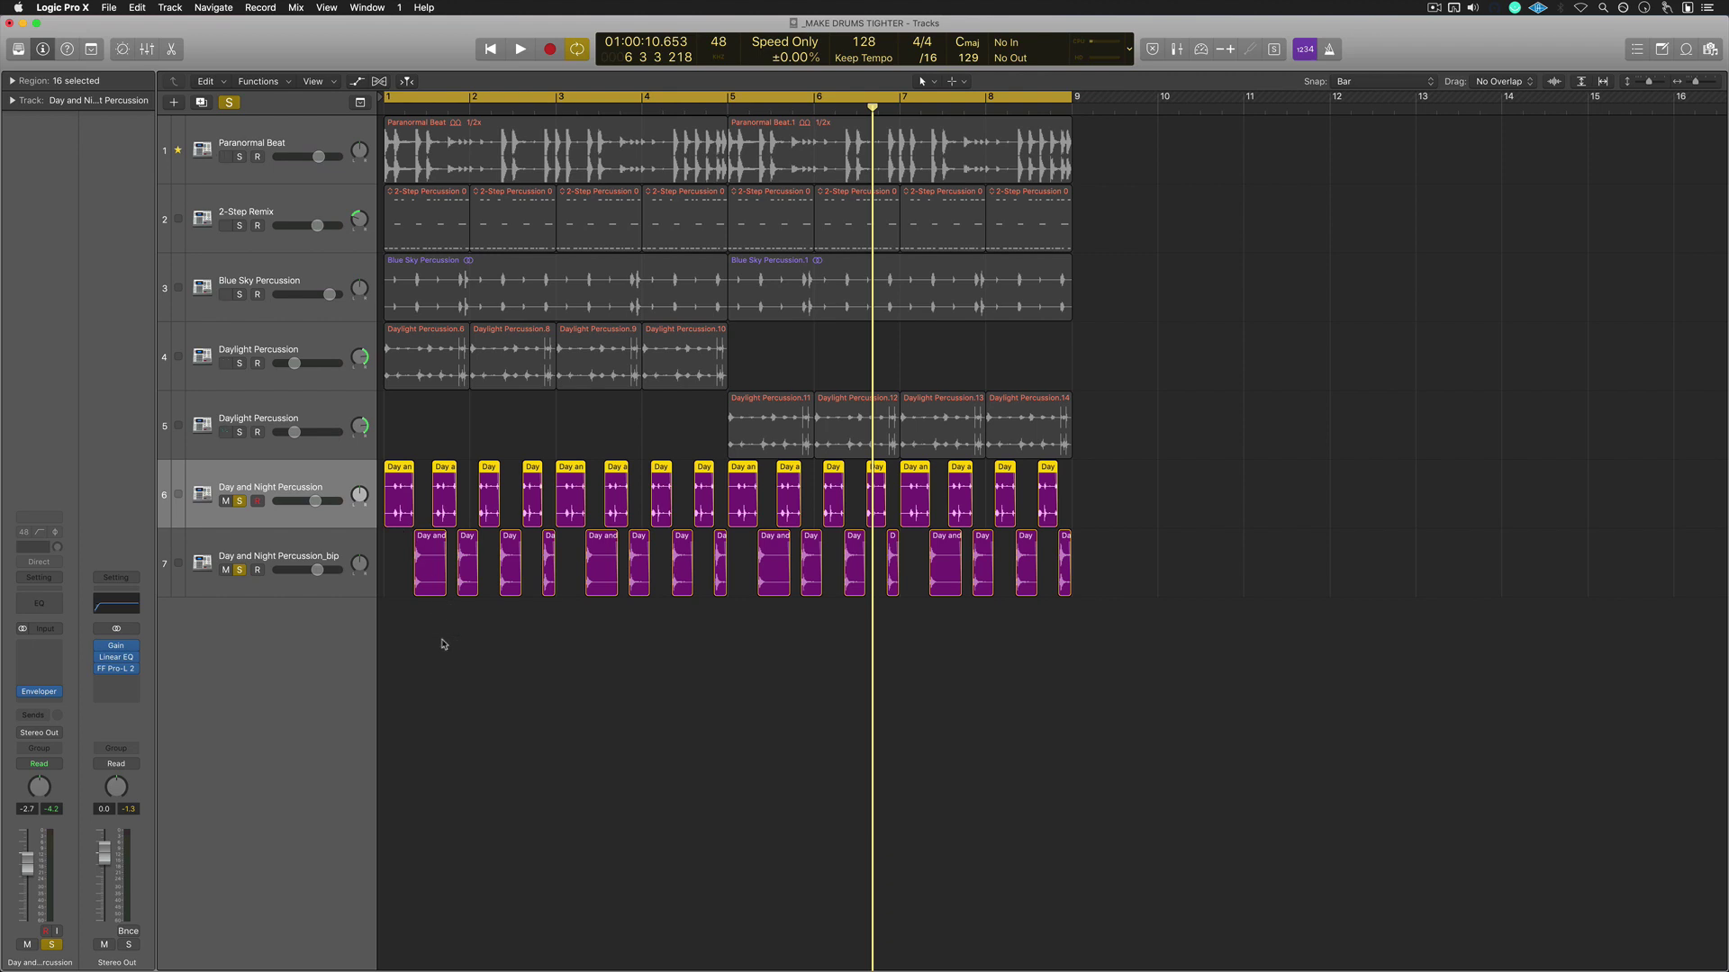
{"action": "key", "text": "space"}
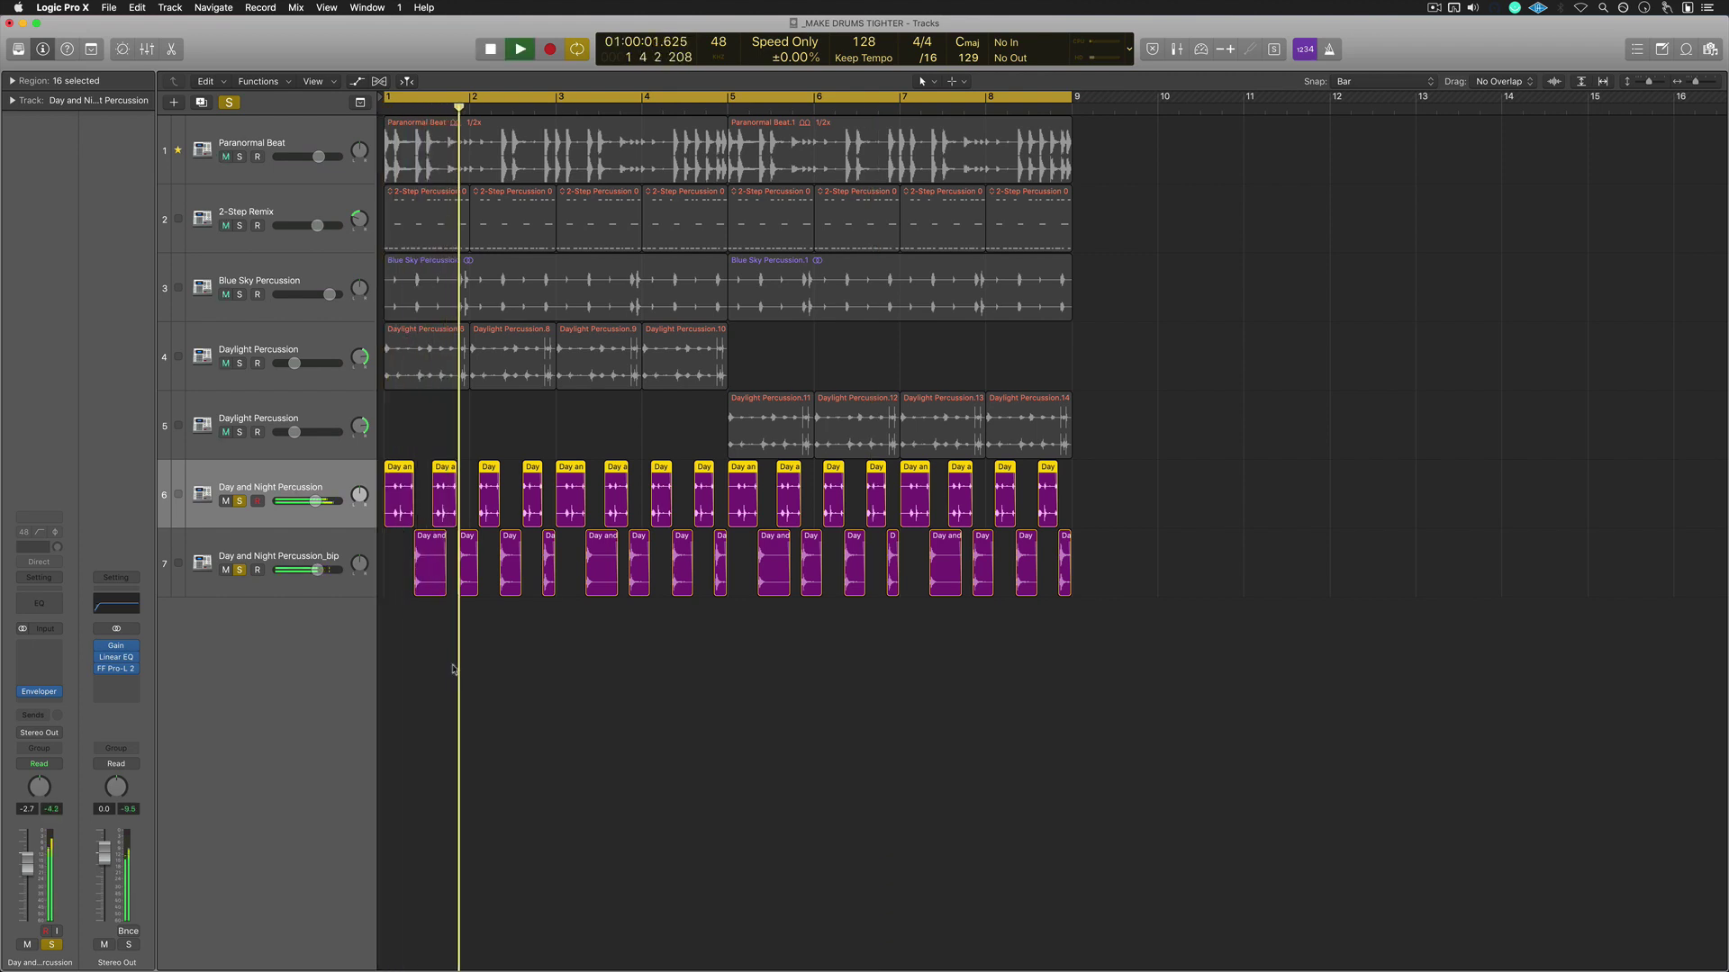
{"action": "left_click_drag", "start_coordinate": [394, 538], "coordinate": [1288, 705]}
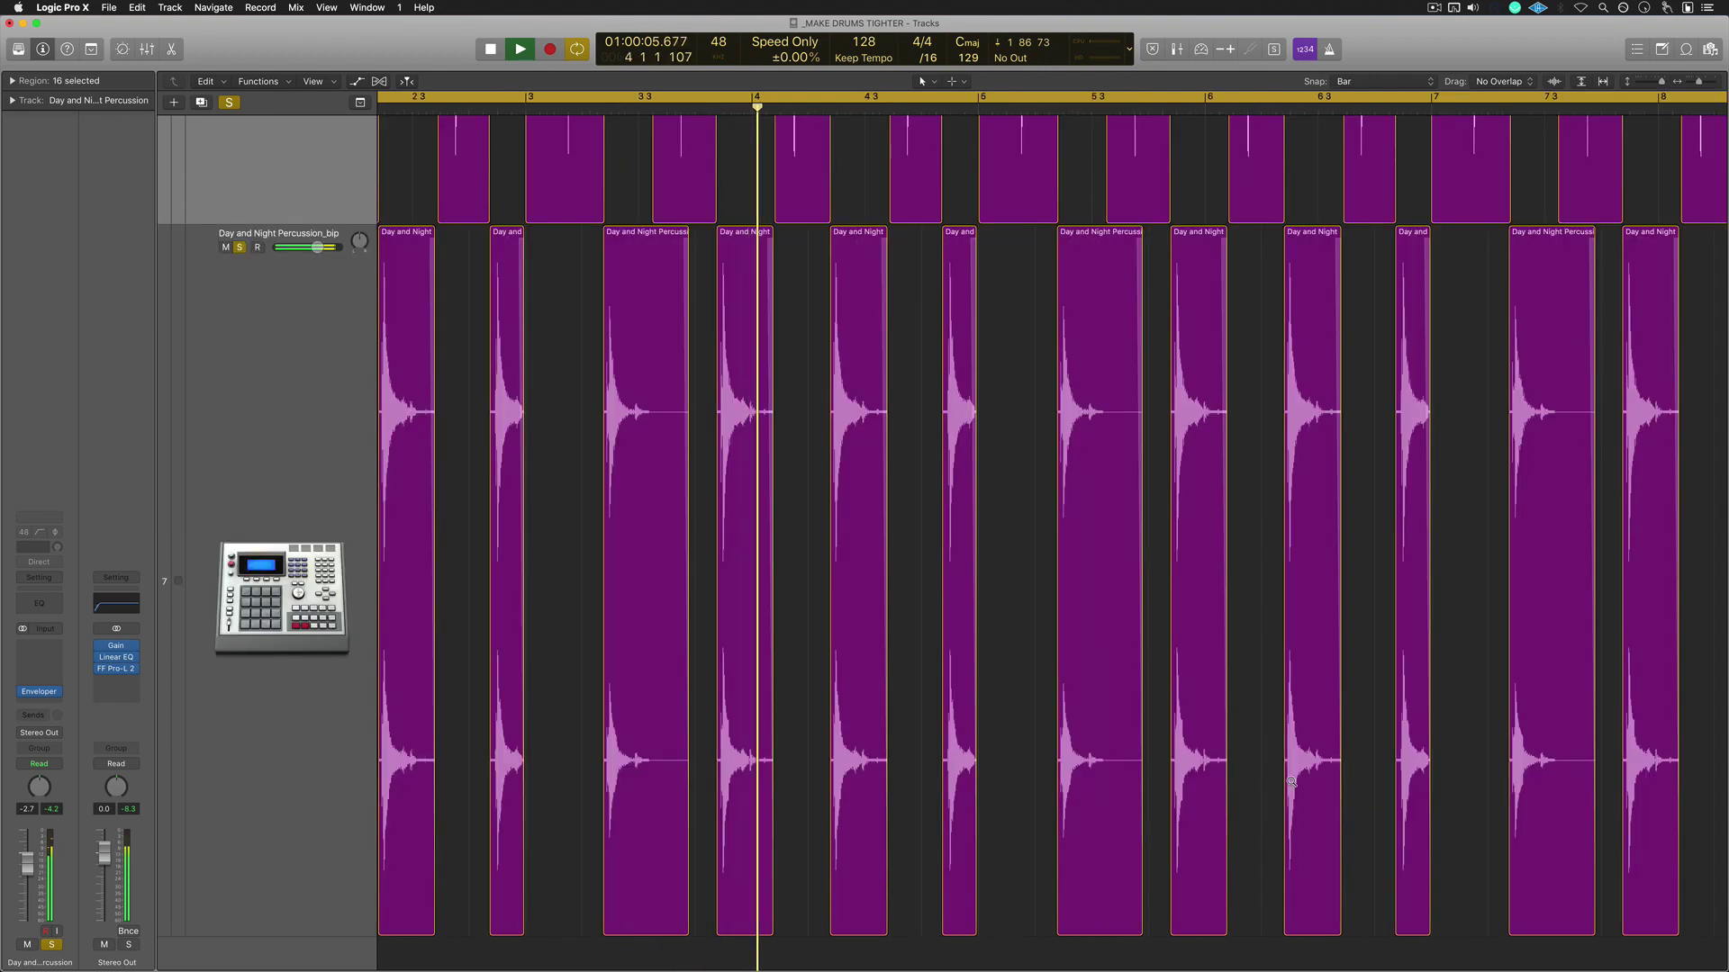
- Zoom back out, unsolo the Day and Night Percussion tracks, and play from the start
{"action": "left_click", "coordinate": [803, 567]}
{"action": "key", "text": "z"}
{"action": "key", "text": "space"}
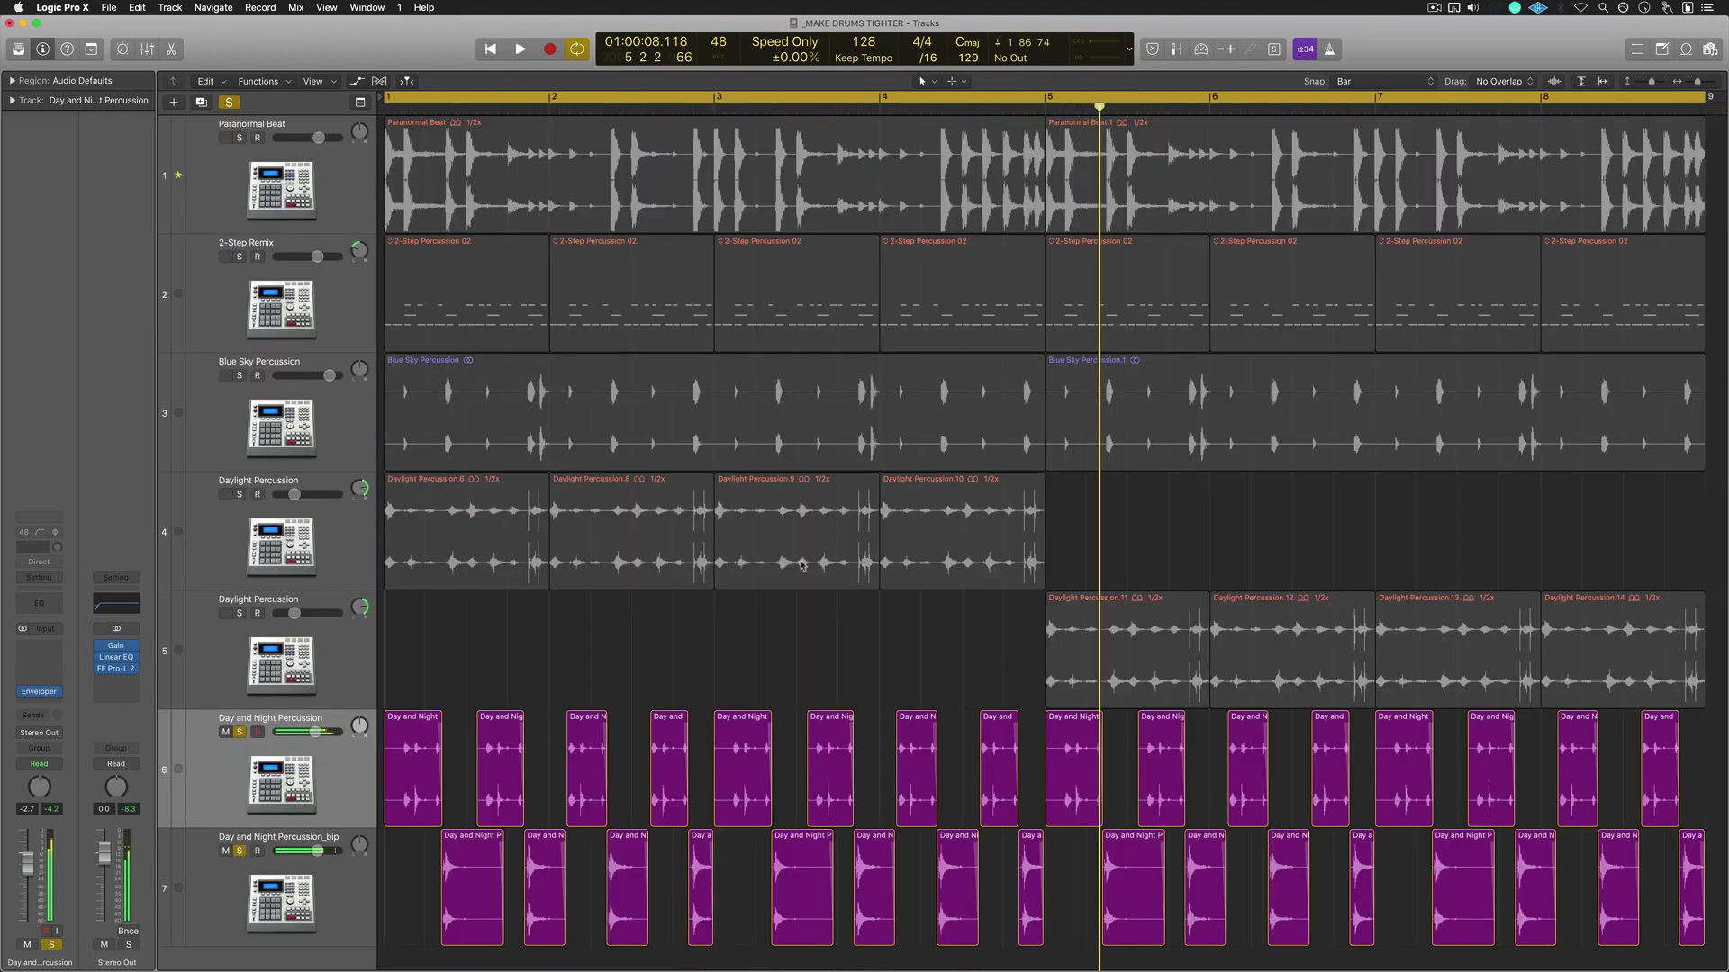
{"action": "left_click", "coordinate": [238, 732]}
{"action": "left_click", "coordinate": [243, 907]}
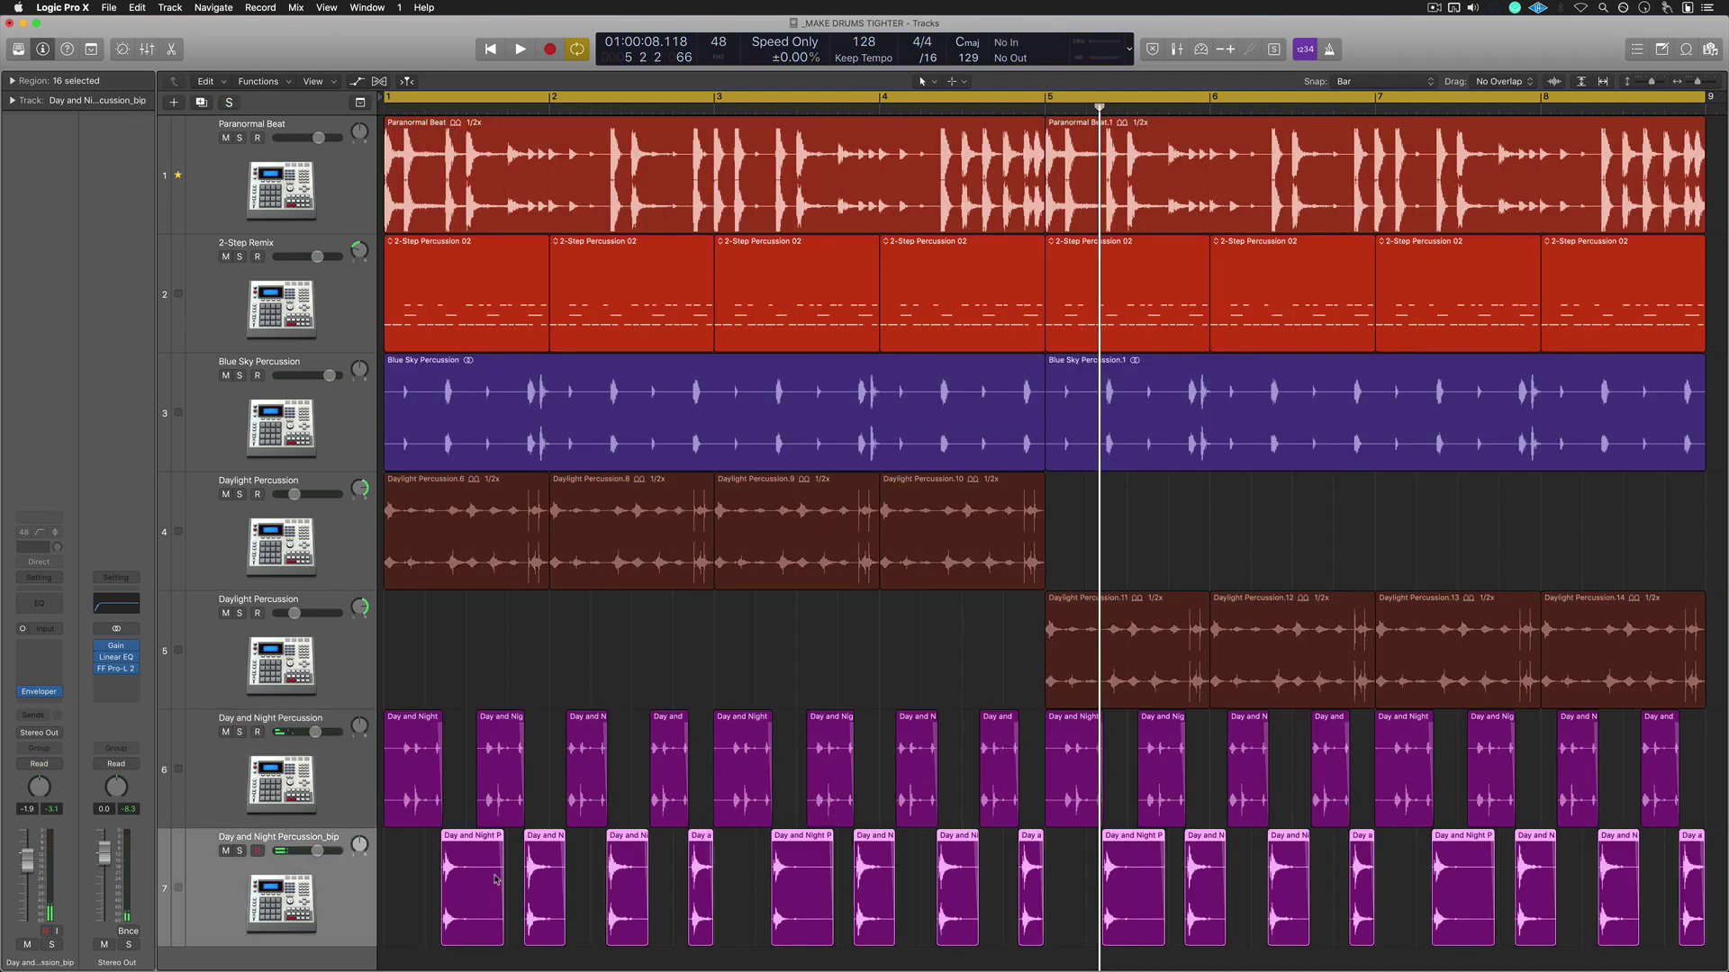
{"action": "key", "text": "Return"}
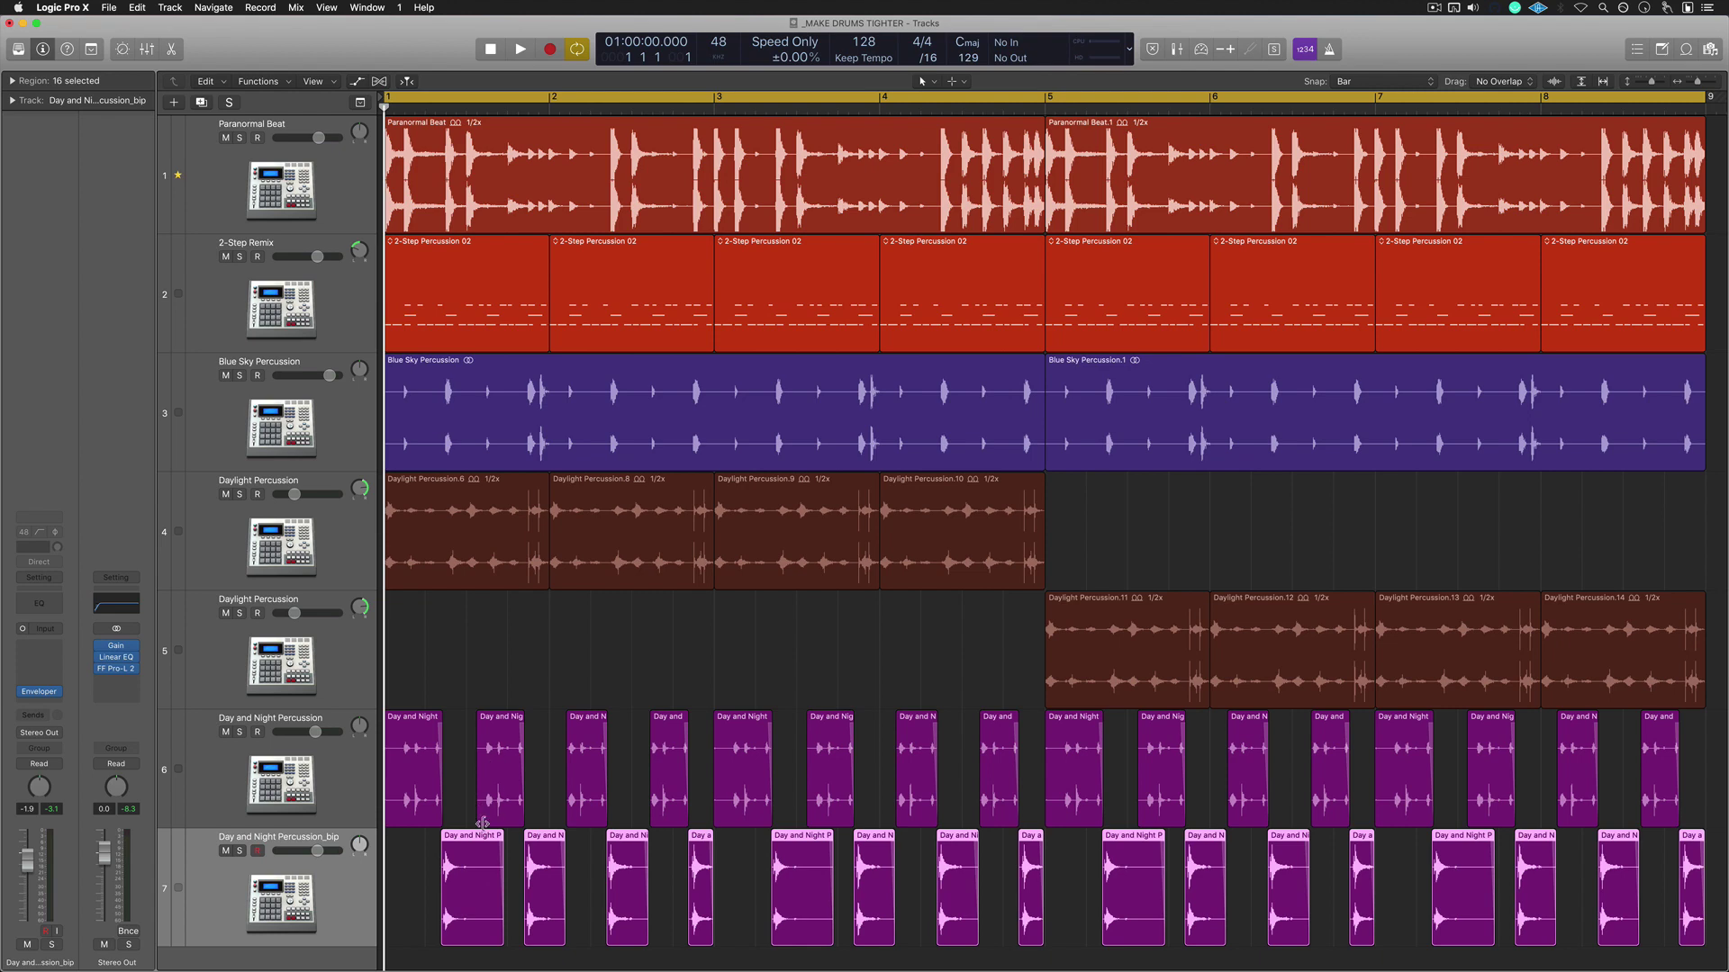
{"action": "left_click", "coordinate": [407, 876]}
{"action": "key", "text": "space"}
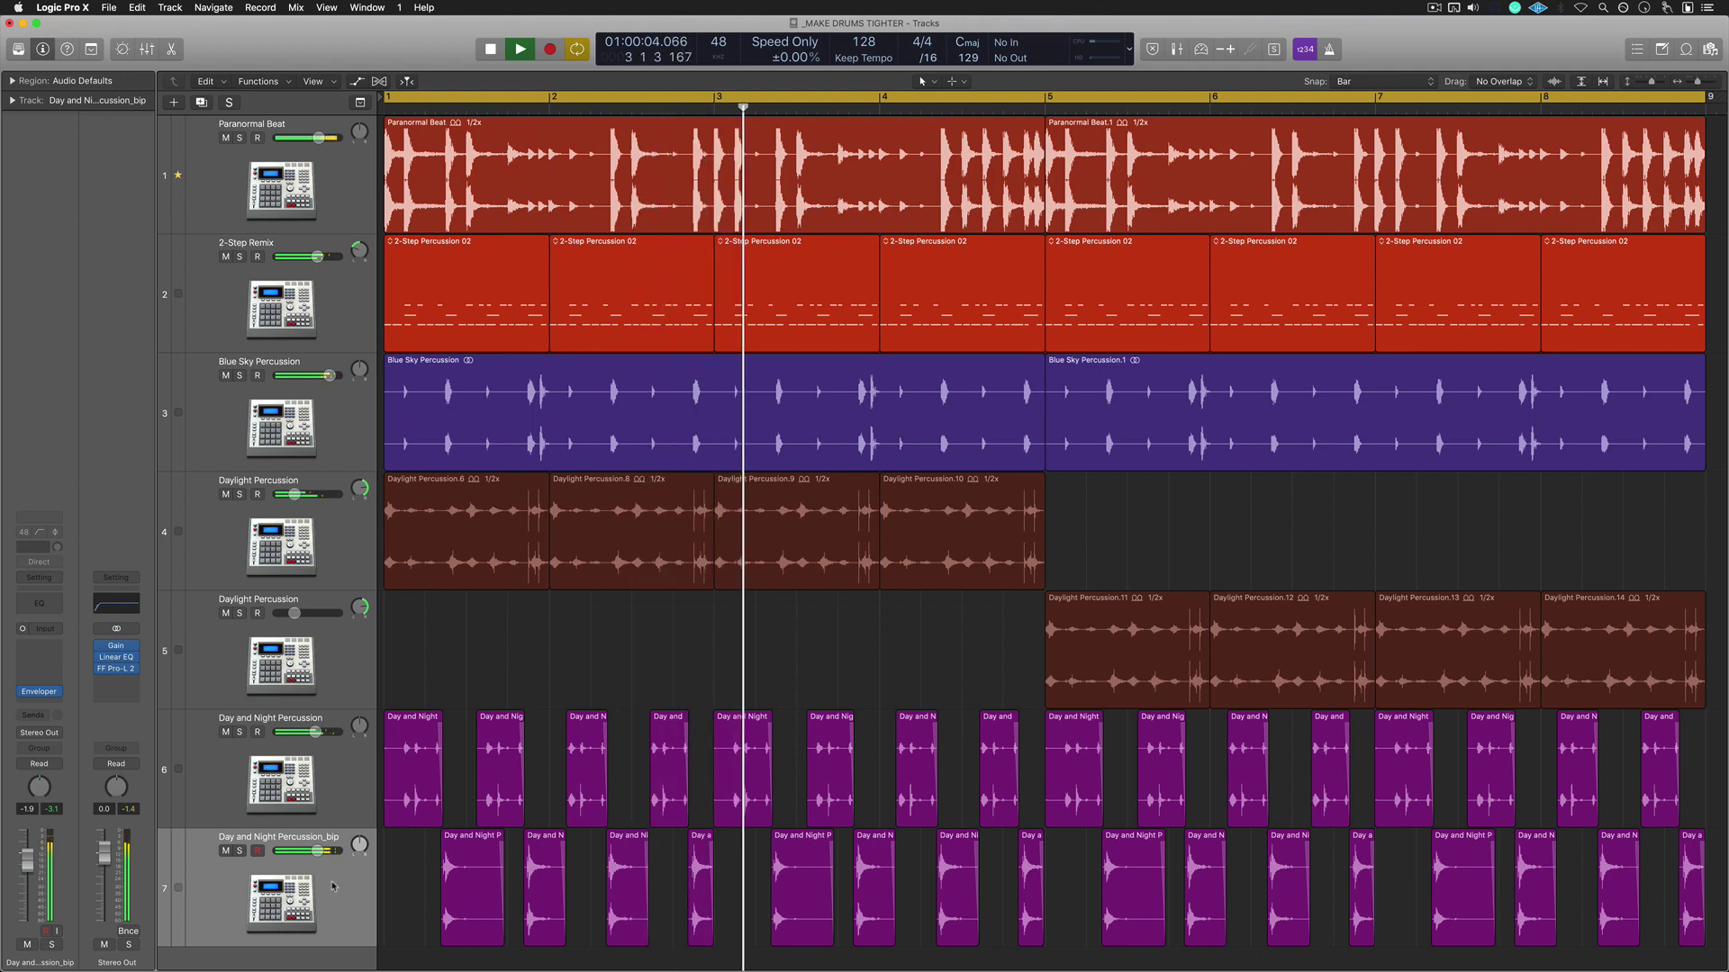
- Review Day and Night Percussion_bip's Enveloper (-78% attack, -100% release, +9dB out) and close it
{"action": "left_click", "coordinate": [180, 887]}
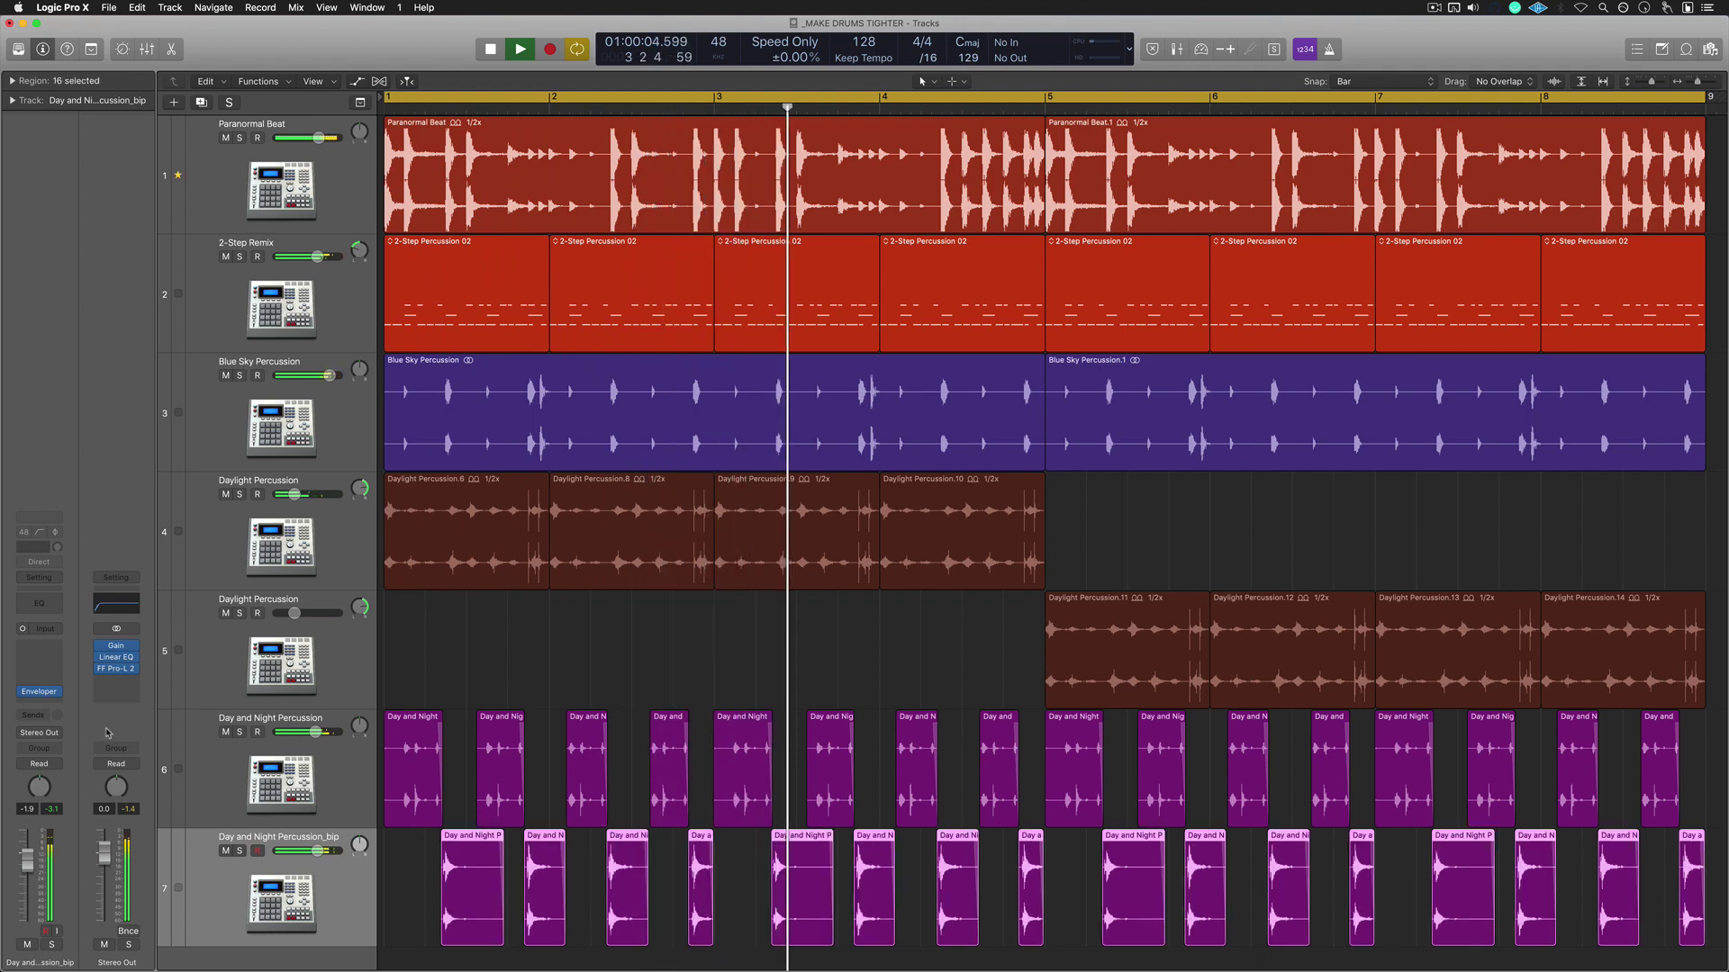
{"action": "left_click", "coordinate": [41, 691]}
{"action": "left_click_drag", "start_coordinate": [227, 91], "coordinate": [881, 222]}
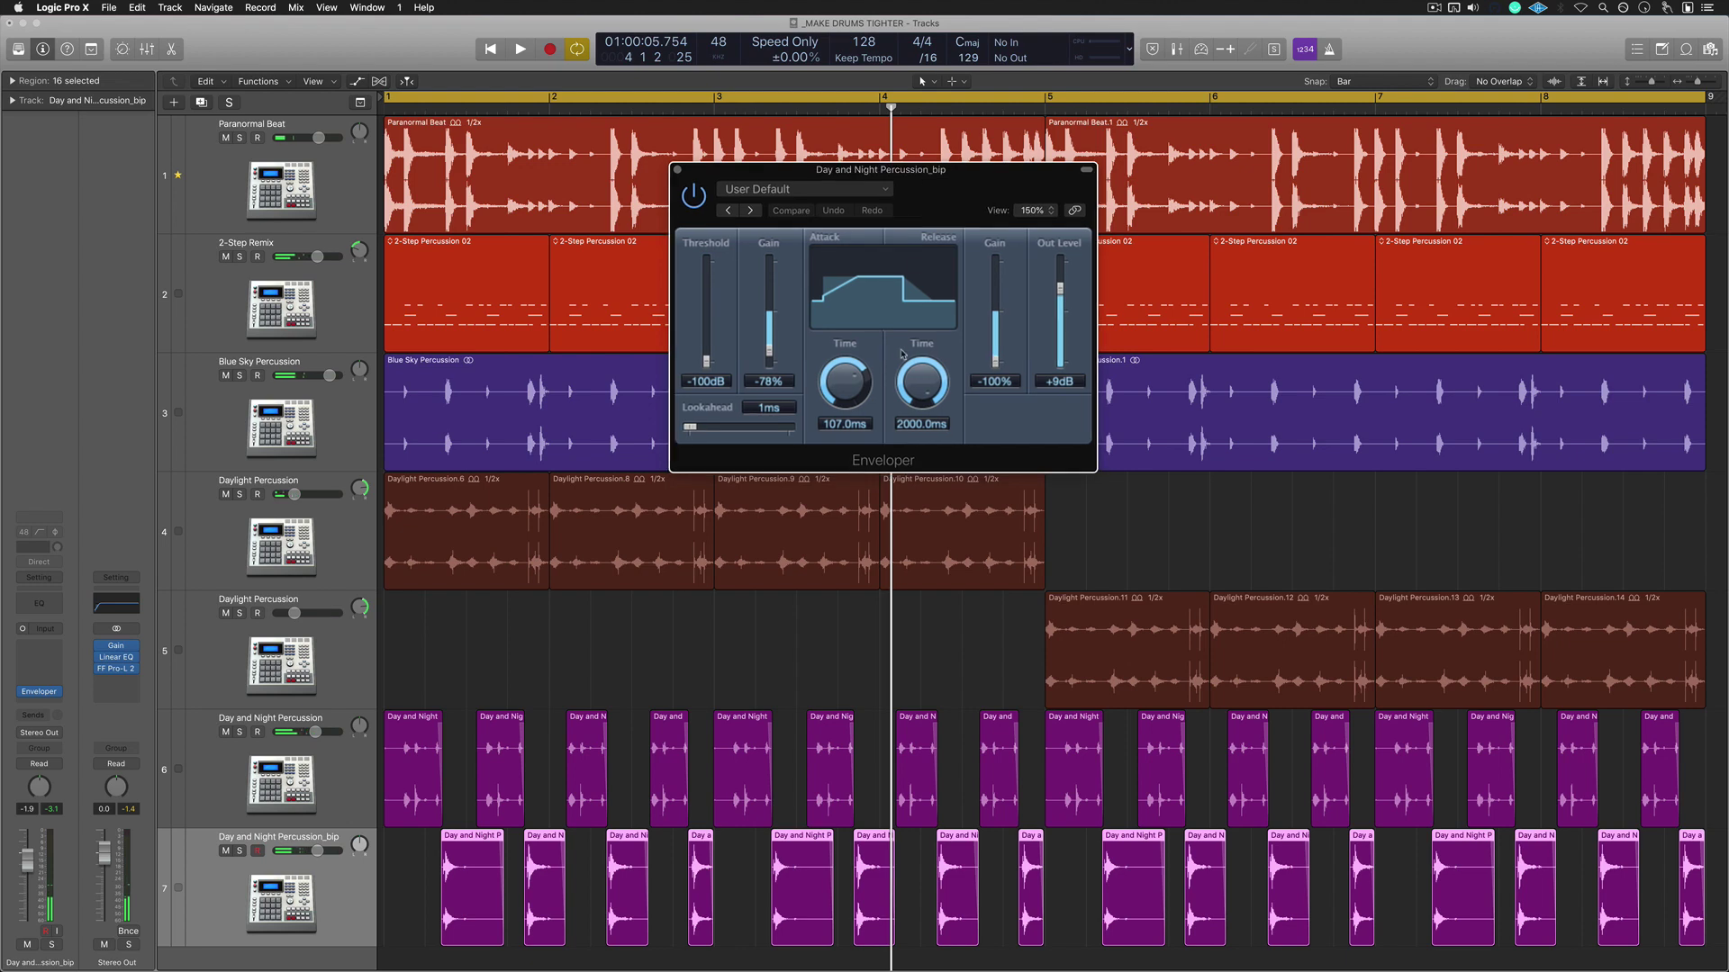
{"action": "left_click", "coordinate": [678, 171]}
{"action": "left_click", "coordinate": [684, 618]}
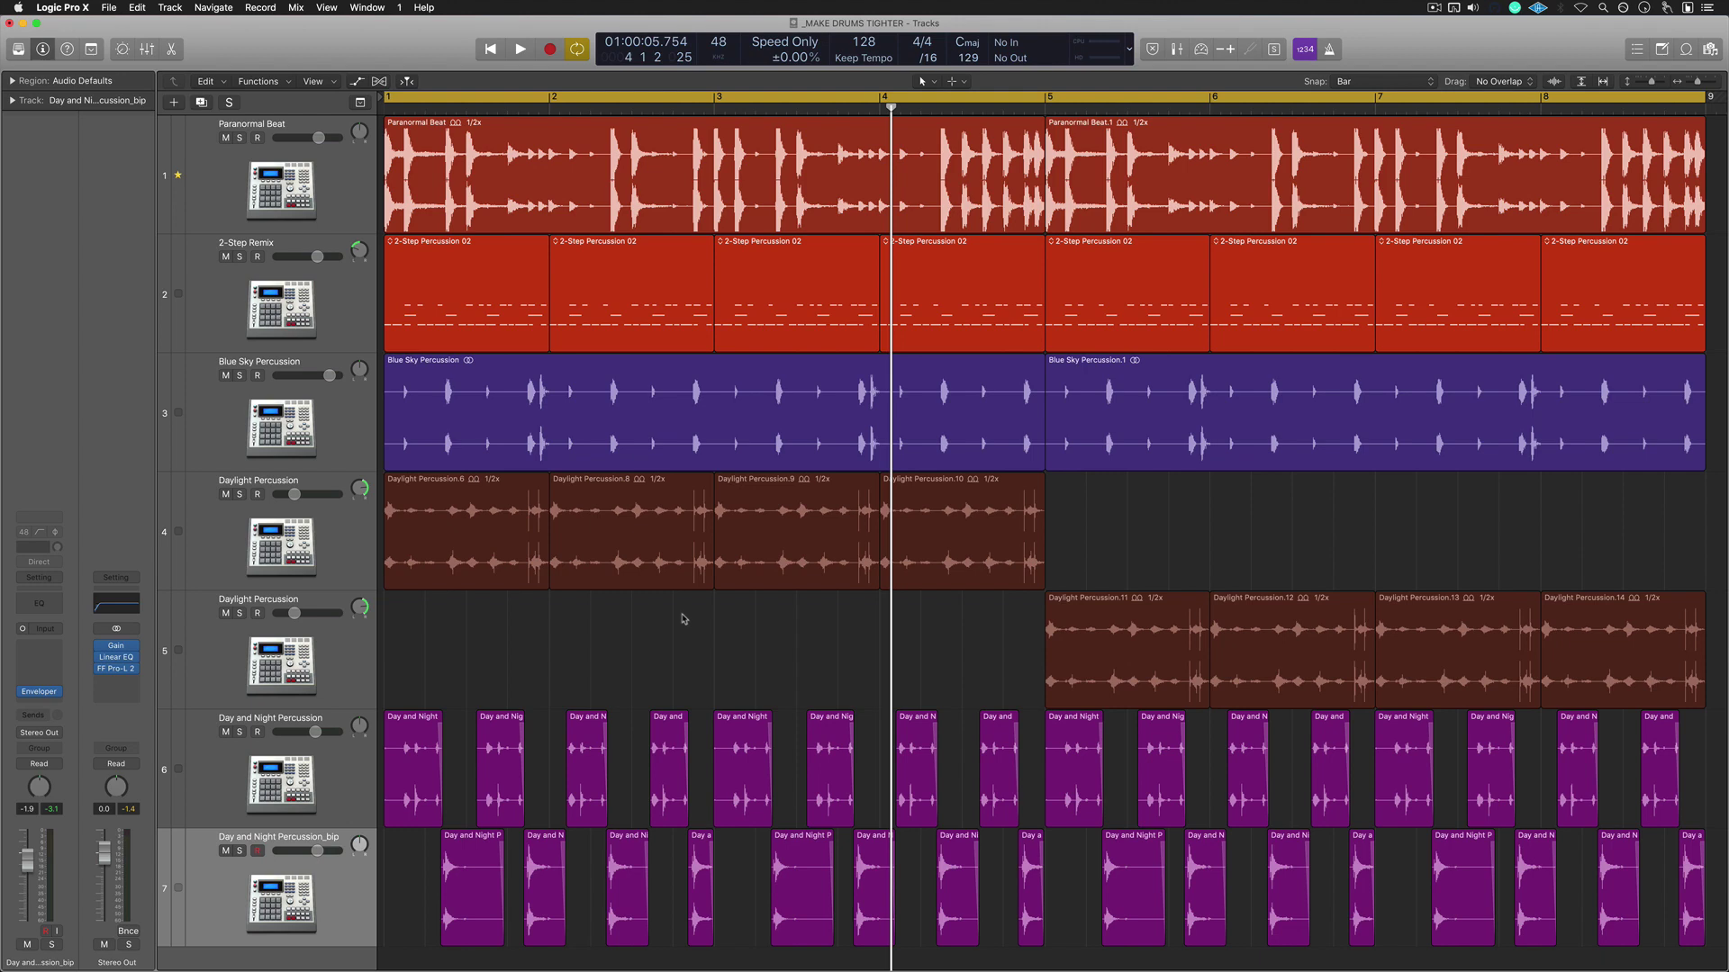
- Show the mixer and clear a plug-in slot on a Daylight Percussion channel
{"action": "key", "text": "x"}
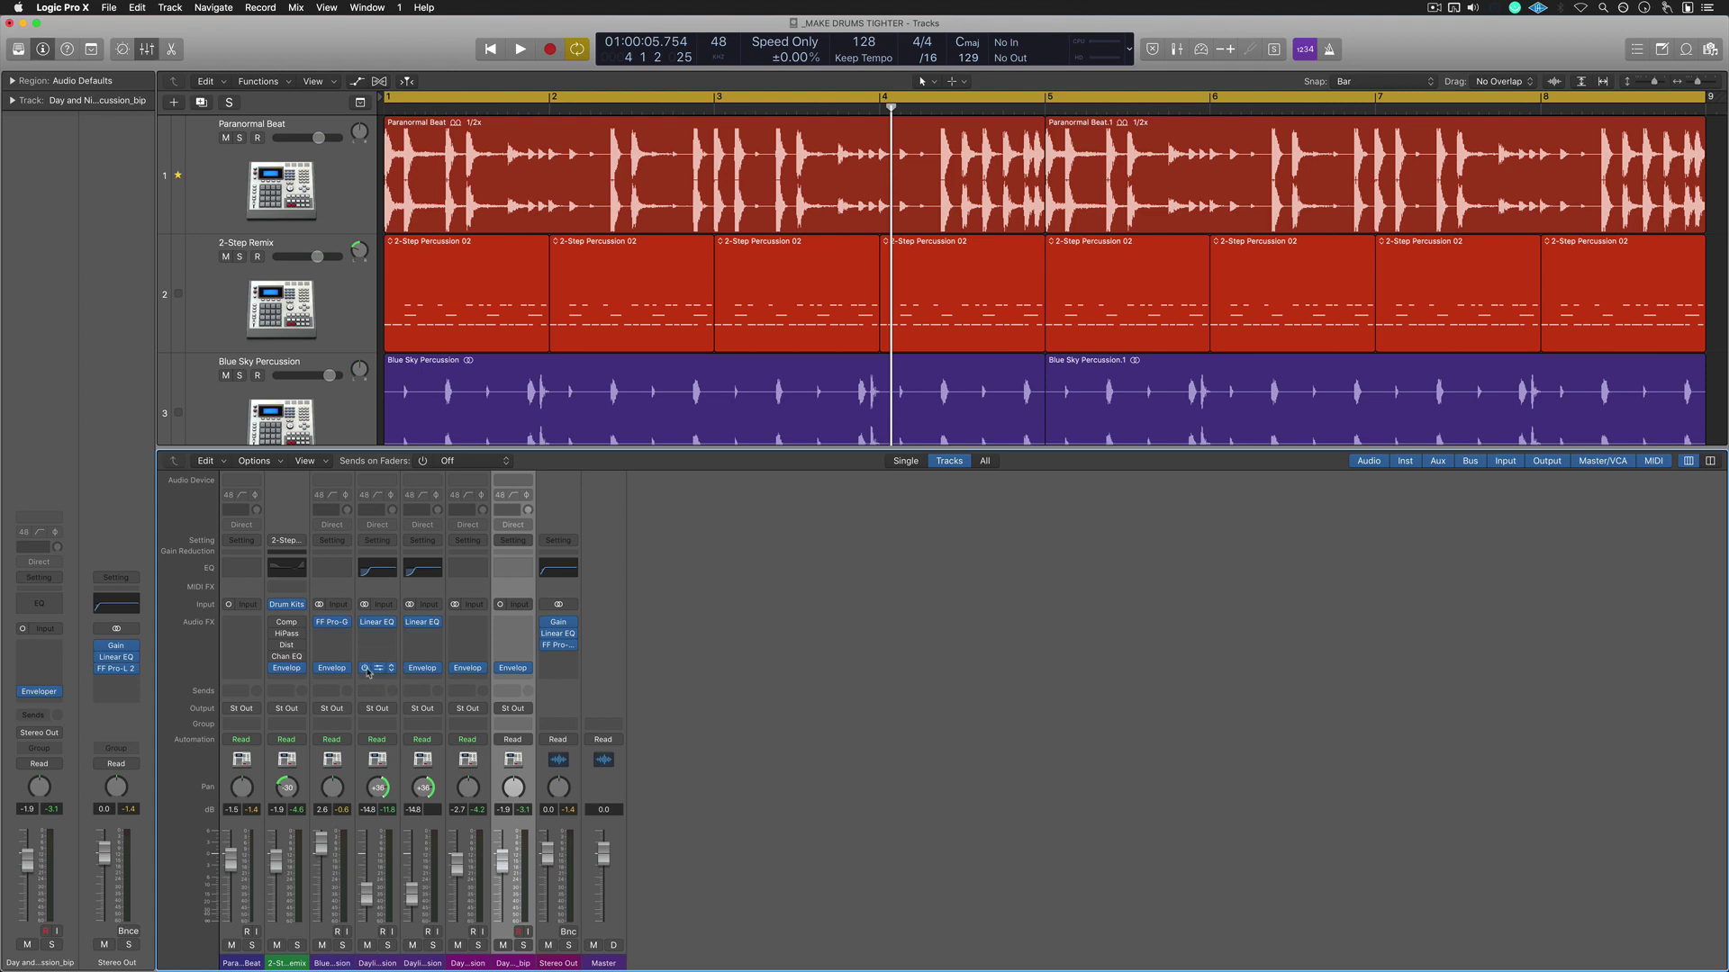
{"action": "left_click", "coordinate": [392, 671]}
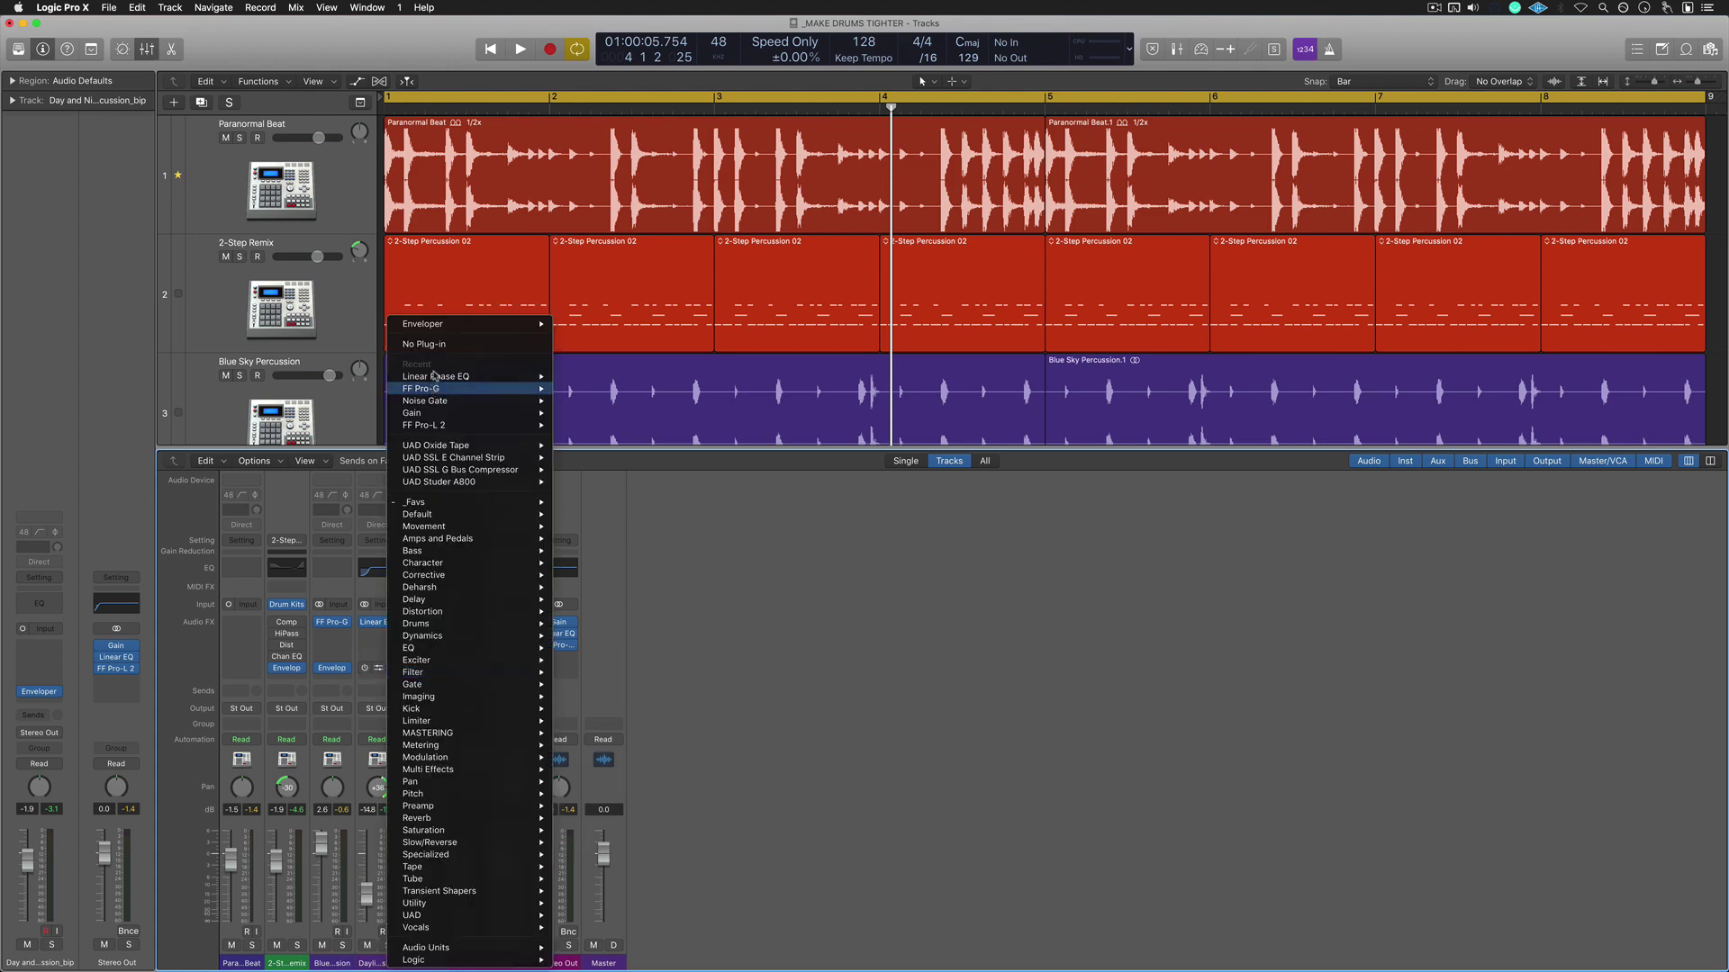
{"action": "left_click", "coordinate": [425, 344]}
{"action": "left_click", "coordinate": [288, 759]}
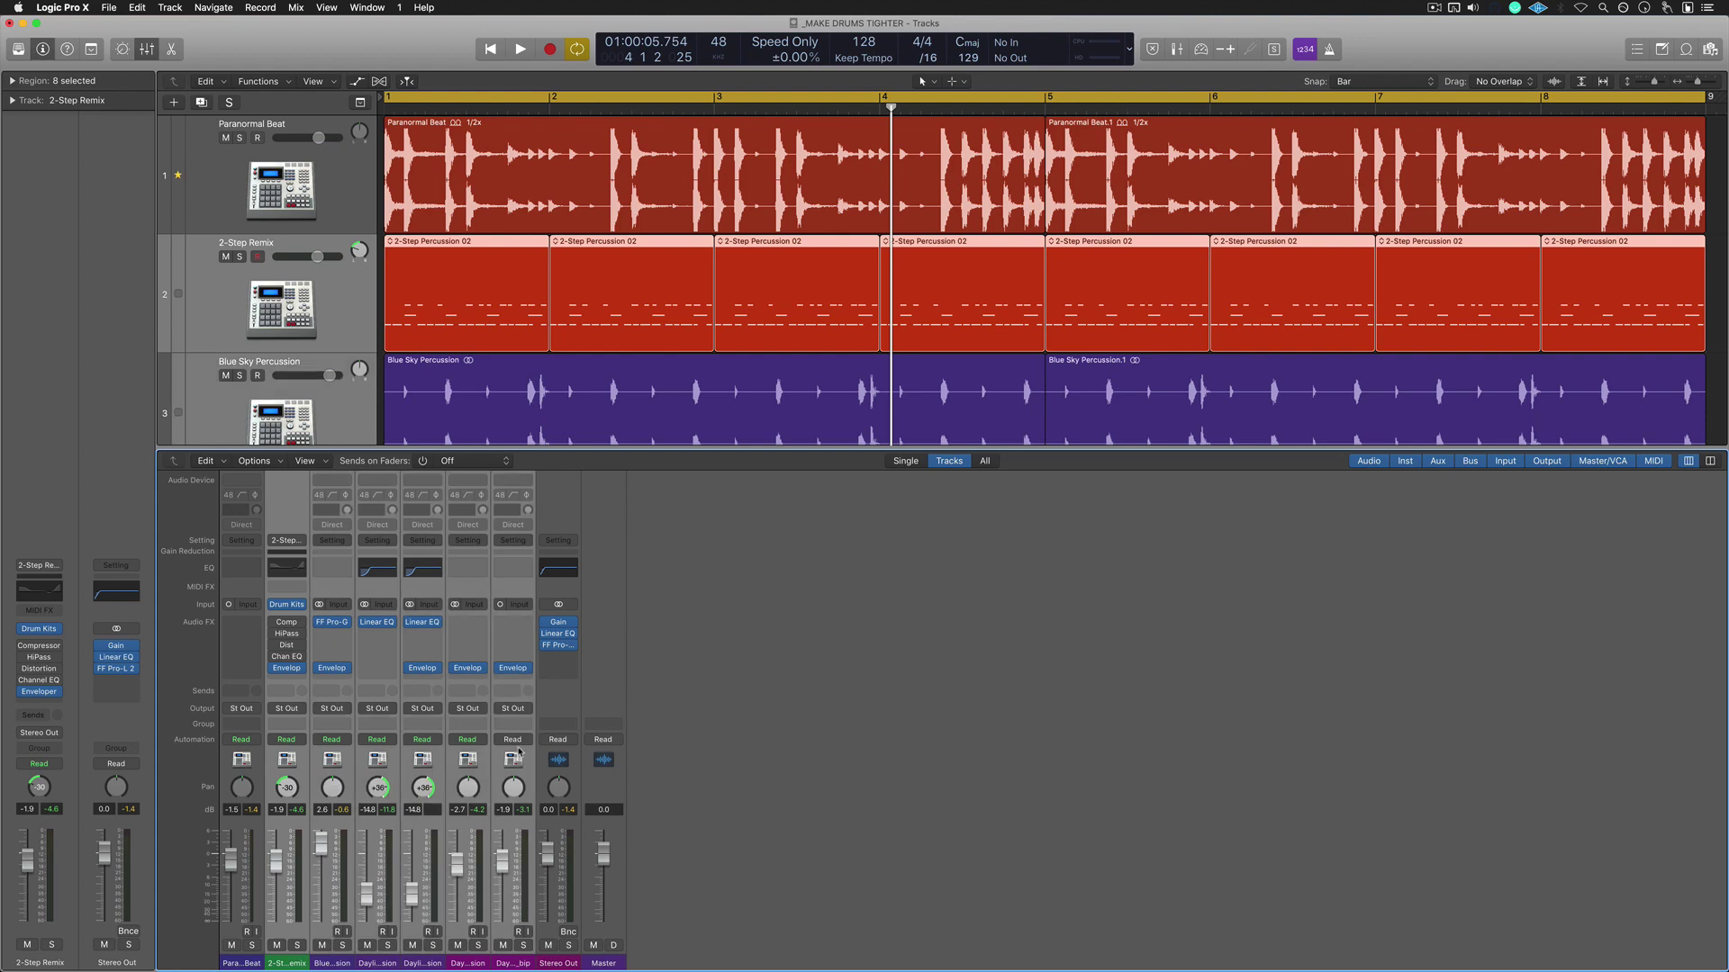
- Compare Enveloper on and off across all percussion channels during playback, leaving it enabled
{"action": "key", "text": "space"}
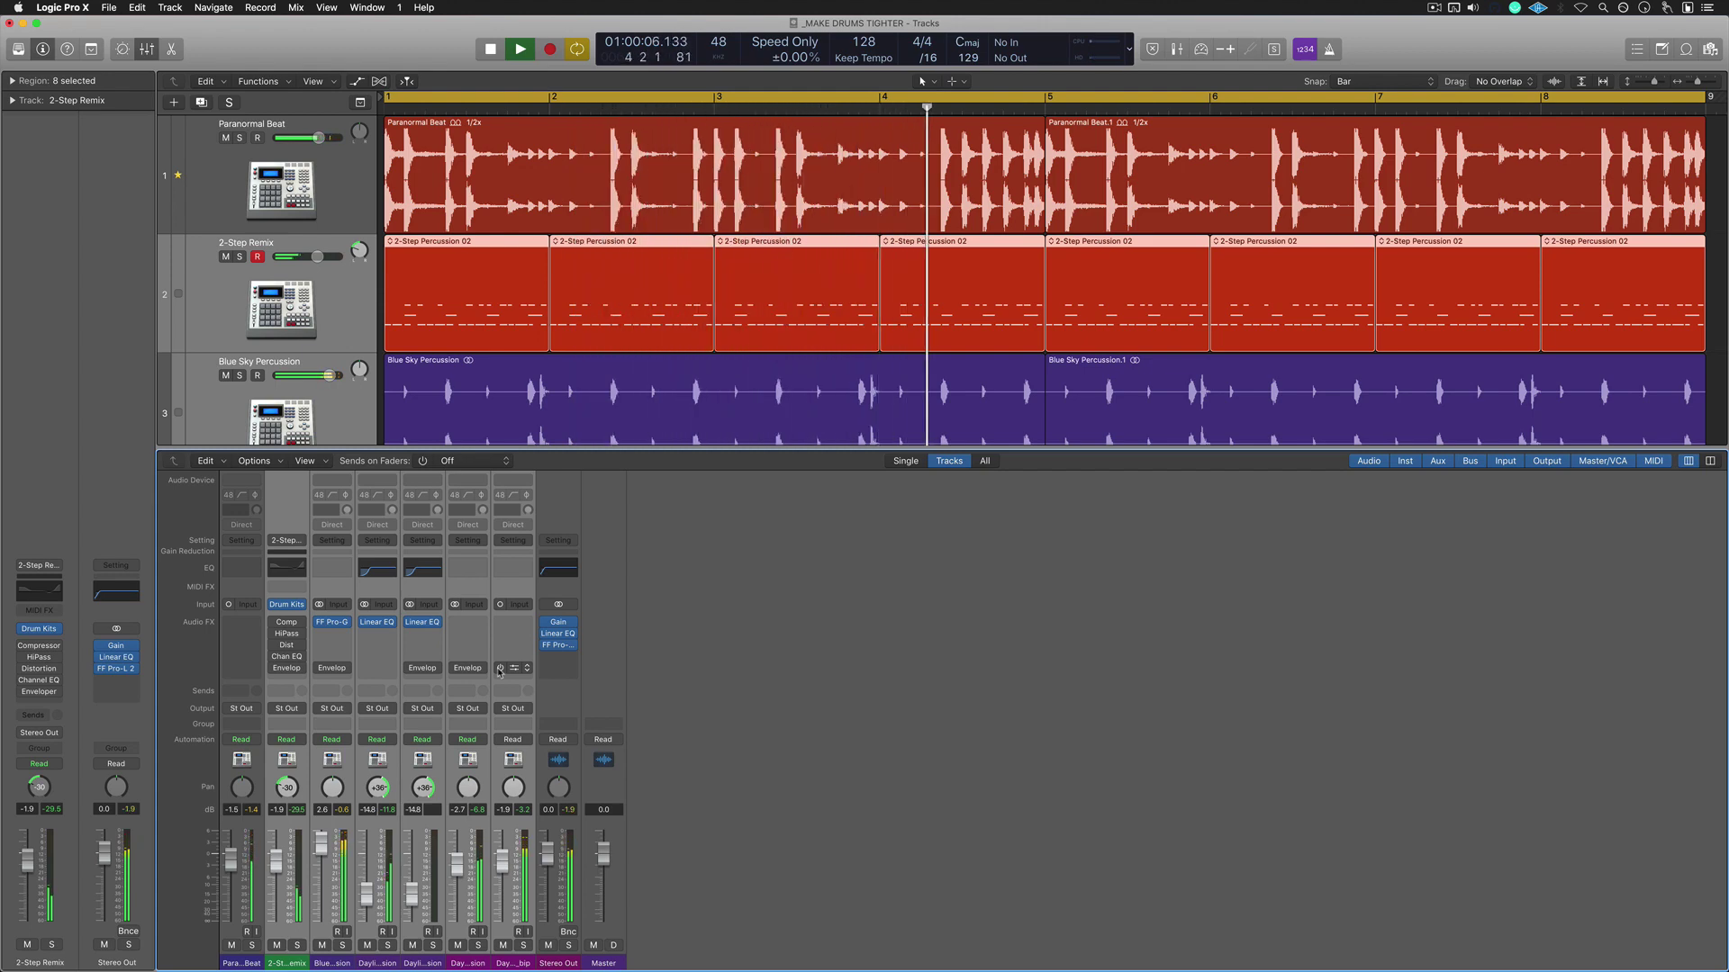
{"action": "left_click", "coordinate": [500, 668], "text": "alt"}
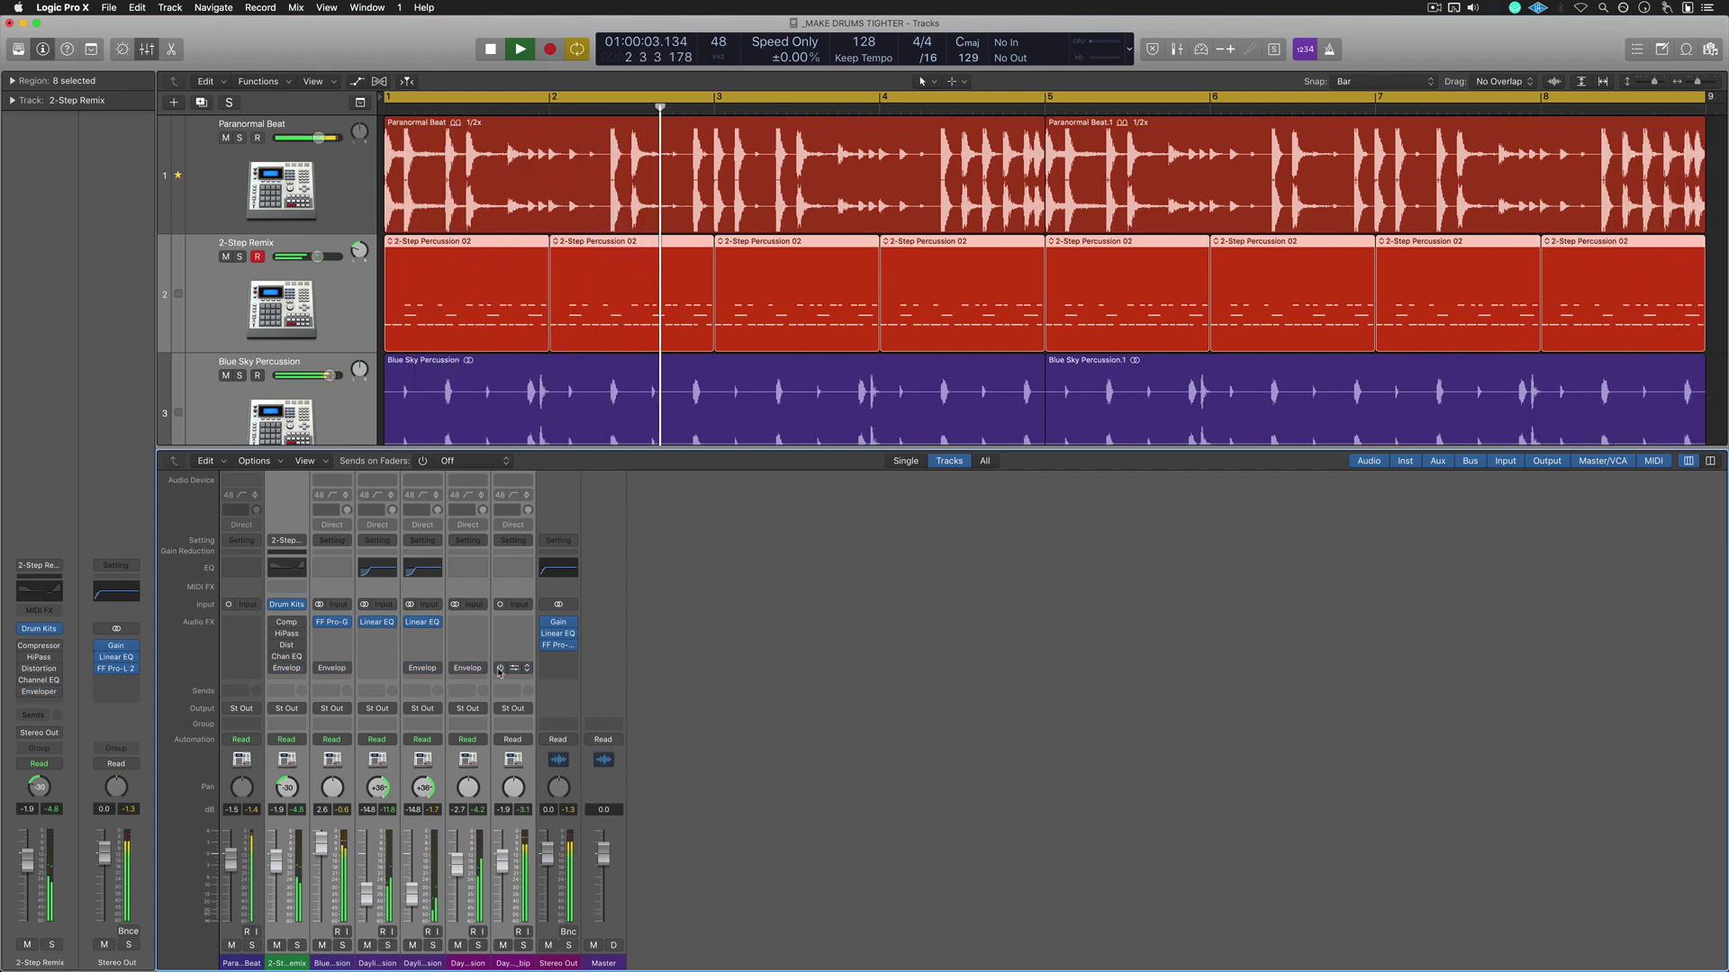
{"action": "left_click", "coordinate": [500, 668], "text": "alt"}
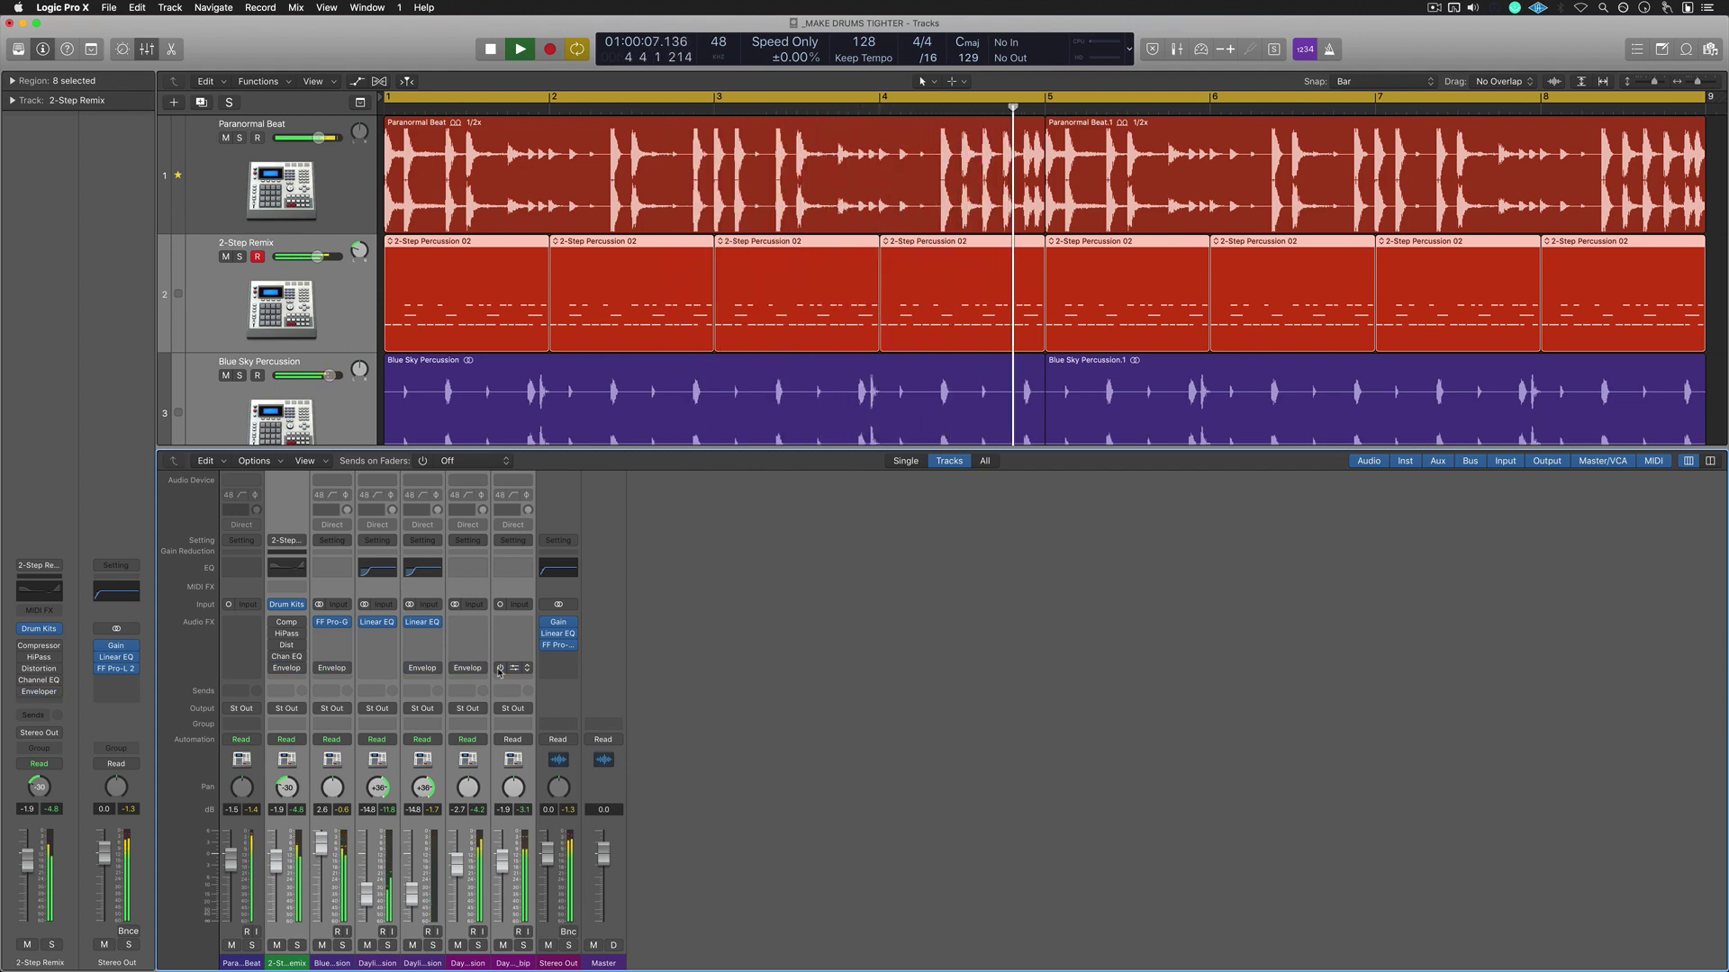
{"action": "left_click", "coordinate": [499, 668], "text": "alt"}
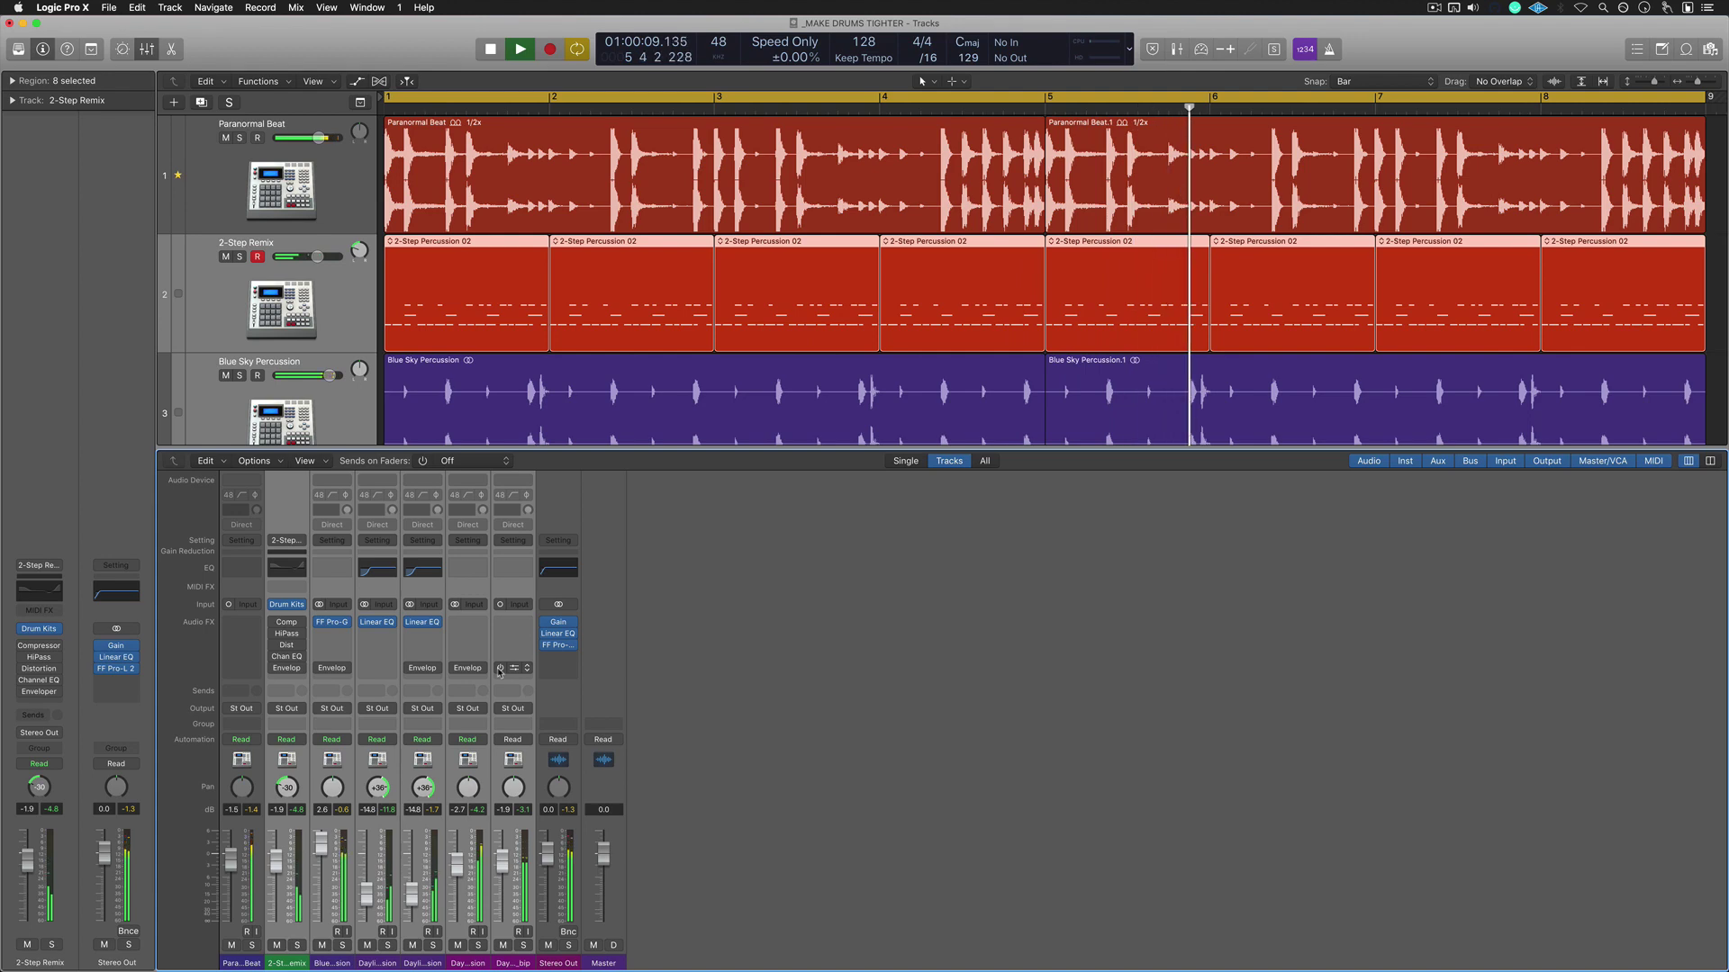
{"action": "left_click", "coordinate": [500, 668], "text": "alt"}
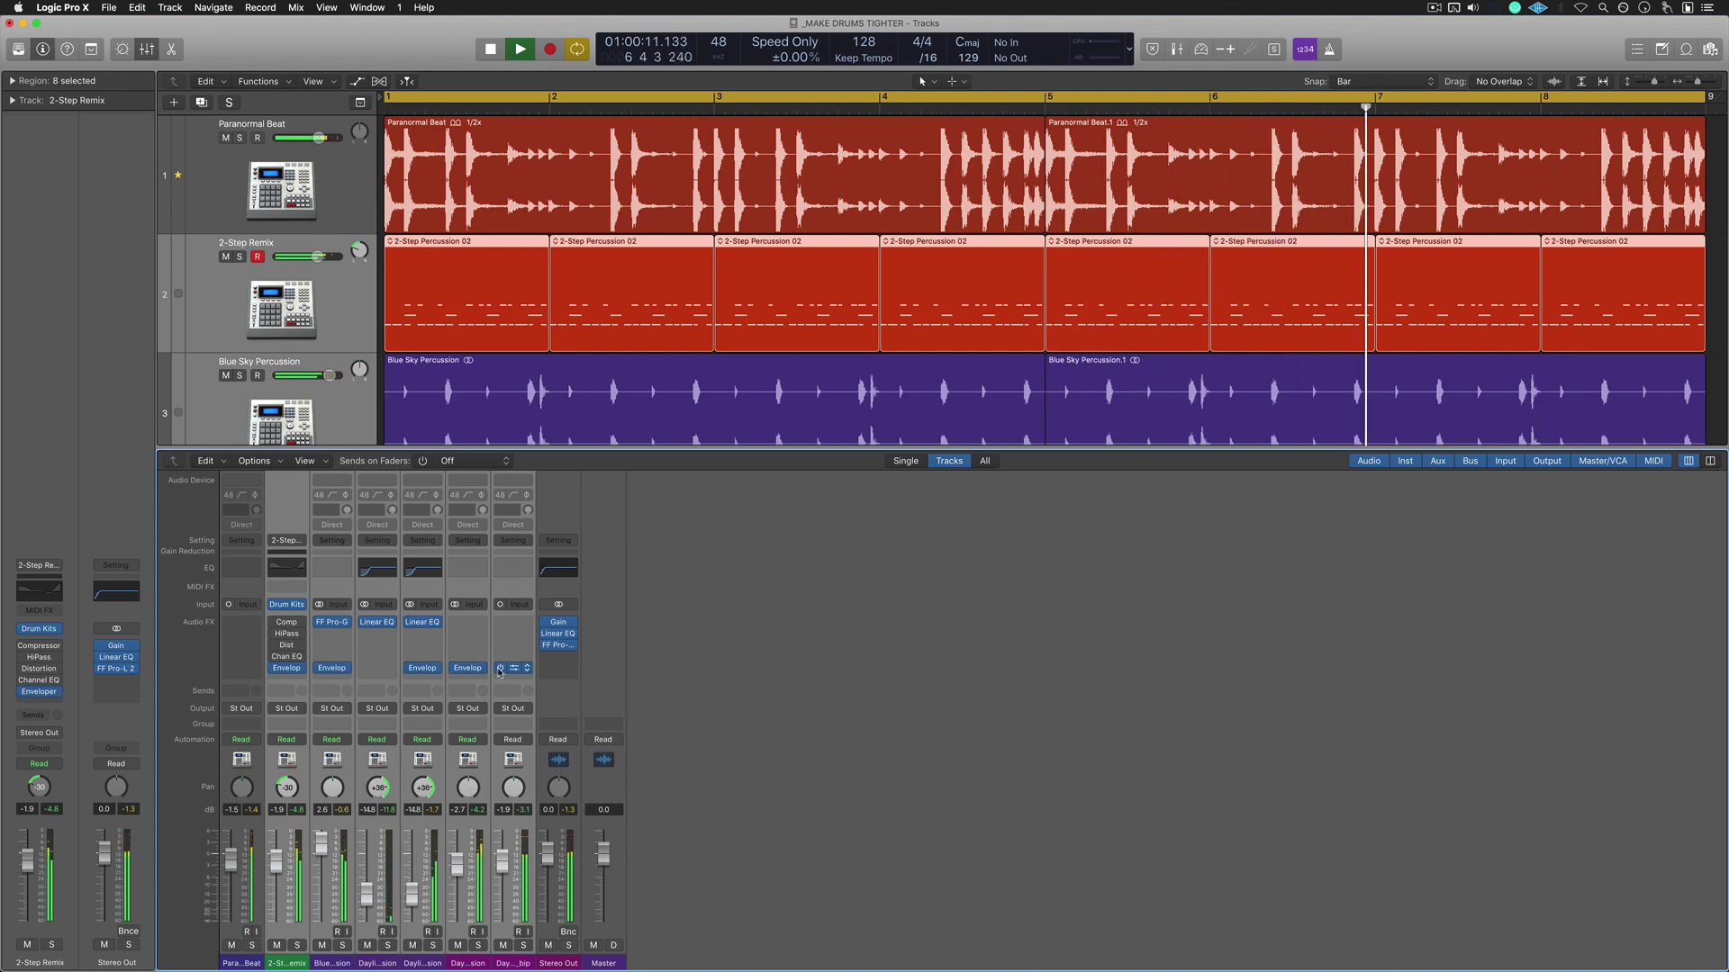
{"action": "key", "text": "x"}
{"action": "left_click", "coordinate": [945, 697]}
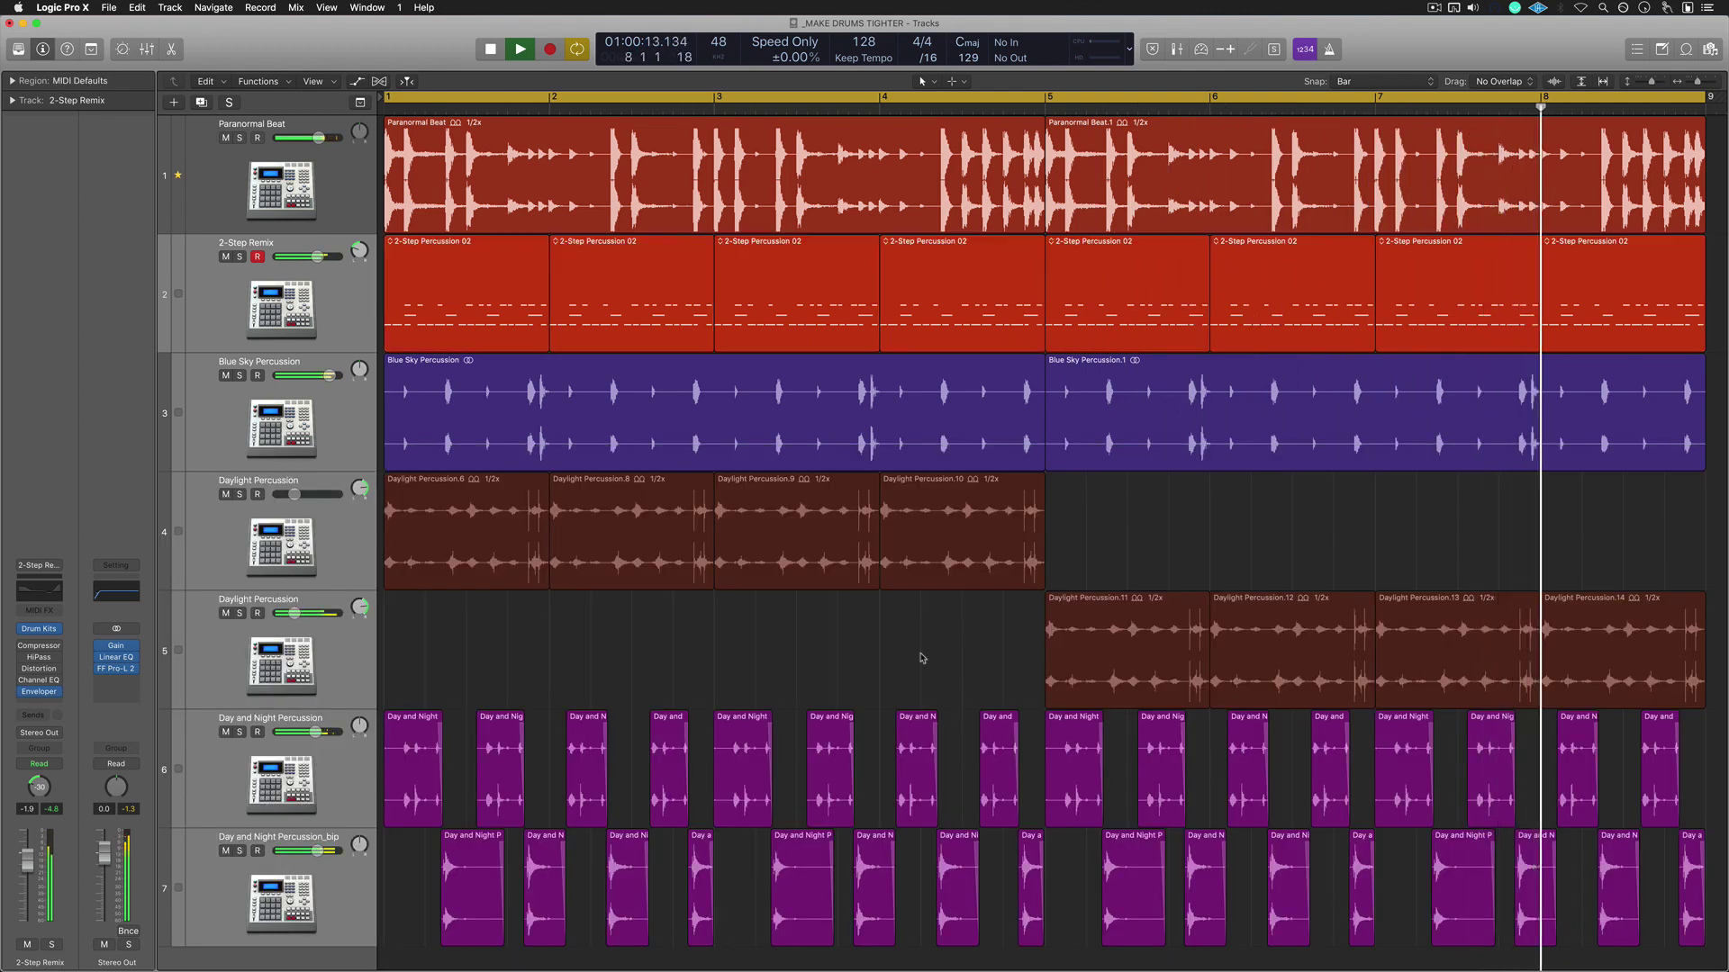
{"action": "key", "text": "space"}
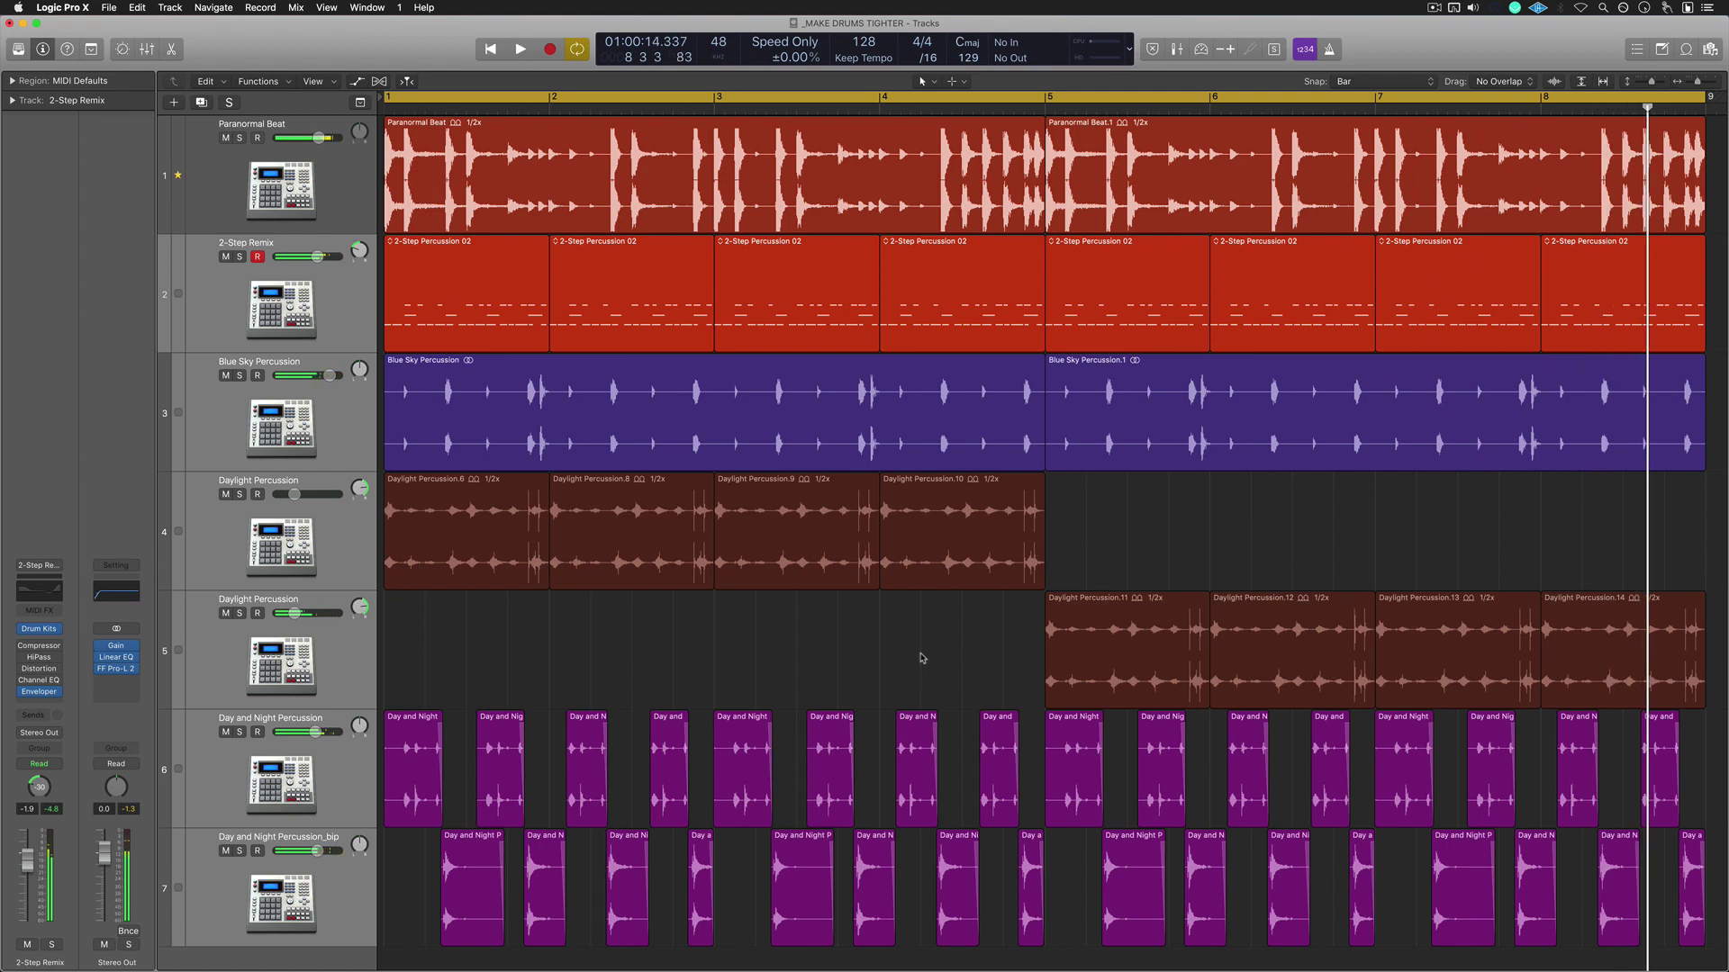